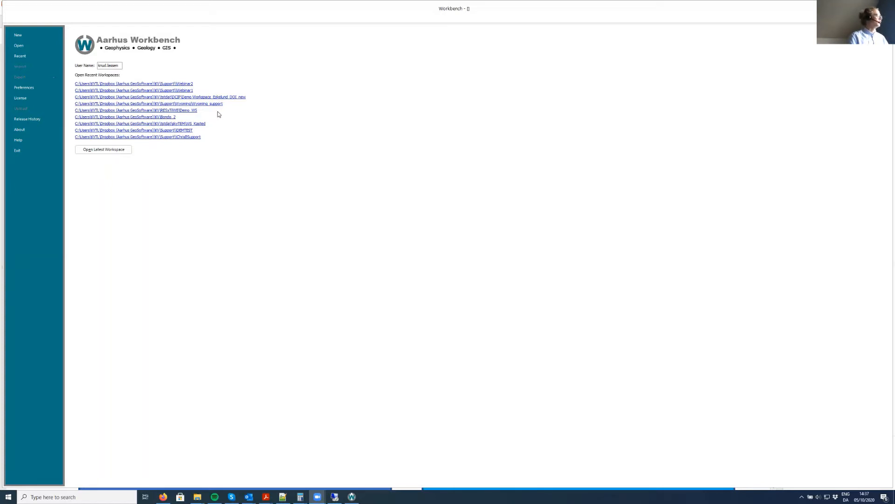
Start a new workspace in the Webinar\DCIP_workflow folder and name it Webinar1
click(21, 39)
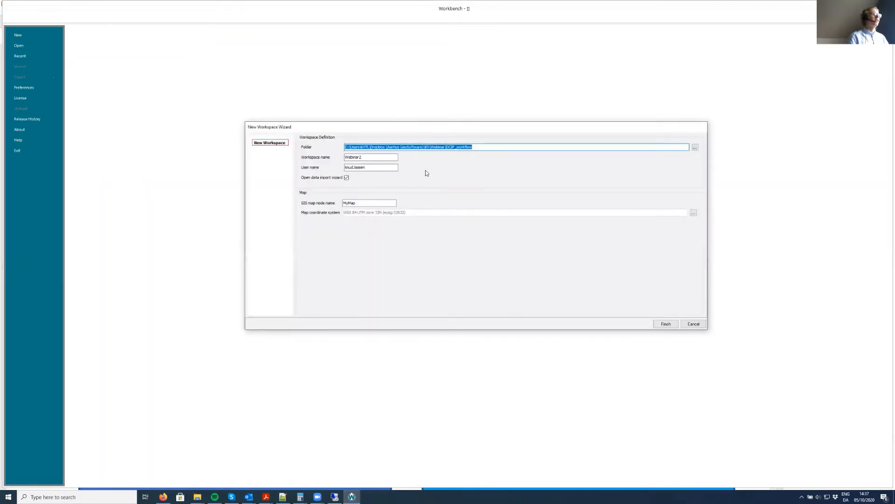
click(482, 147)
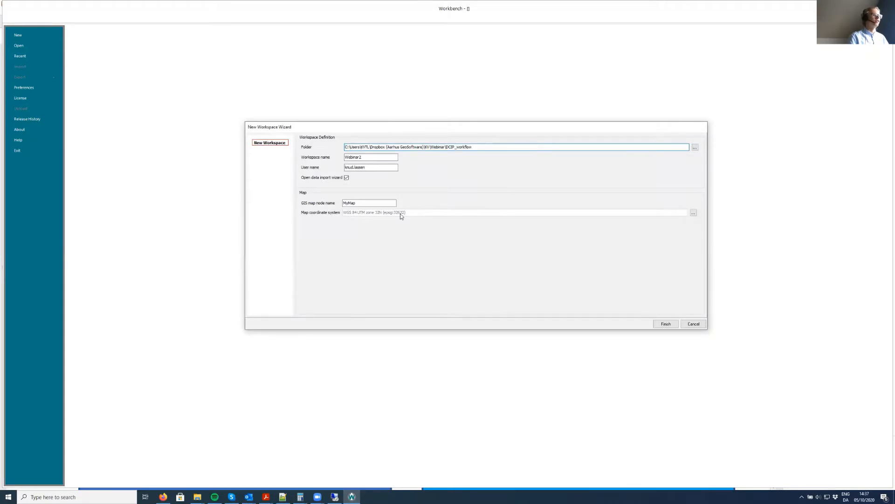
click(371, 157)
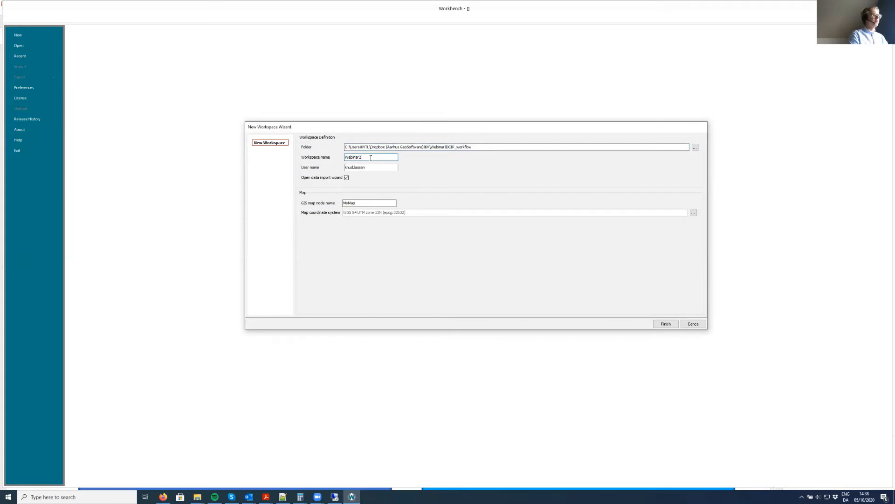
click(371, 167)
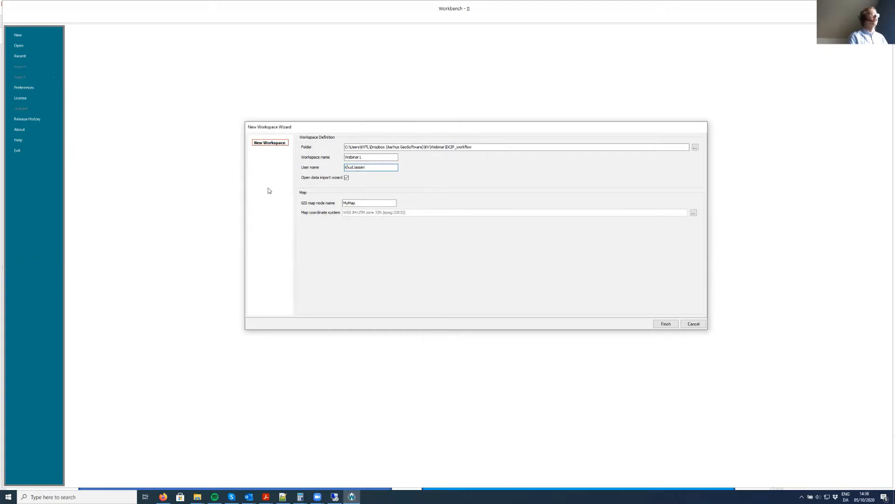
Turn off opening the data import wizard for the new workspace
click(347, 178)
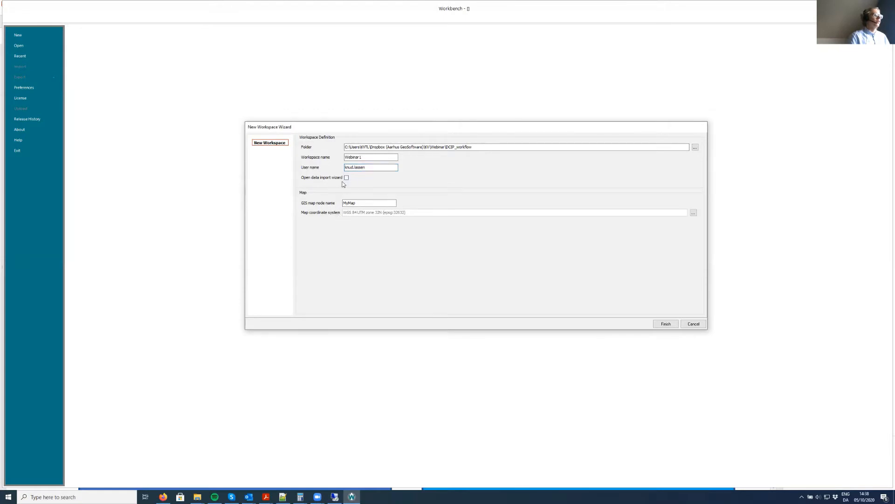
click(347, 179)
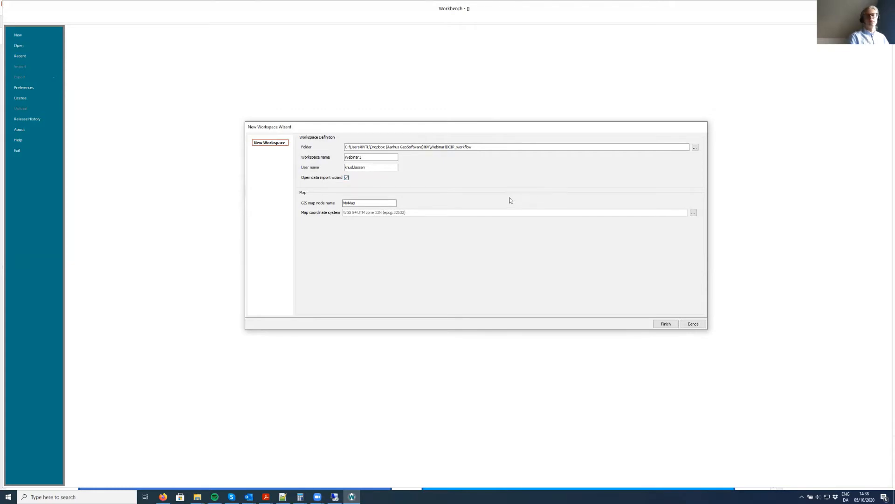
click(346, 177)
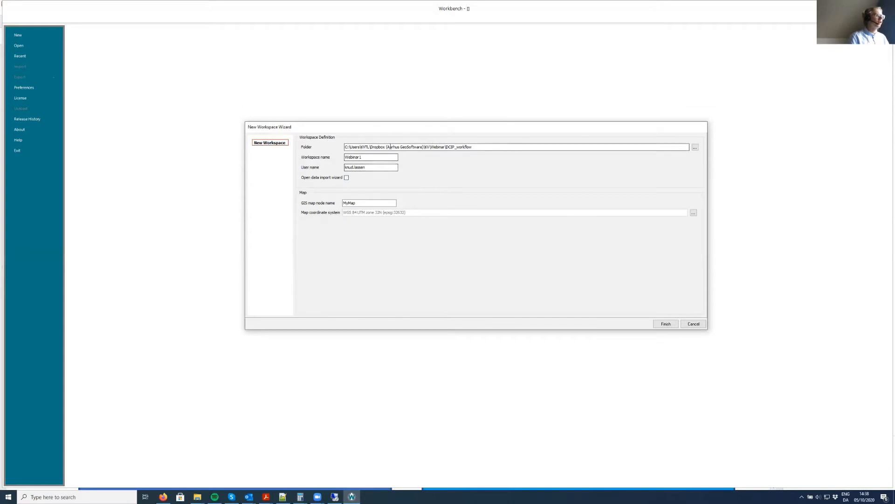
click(347, 179)
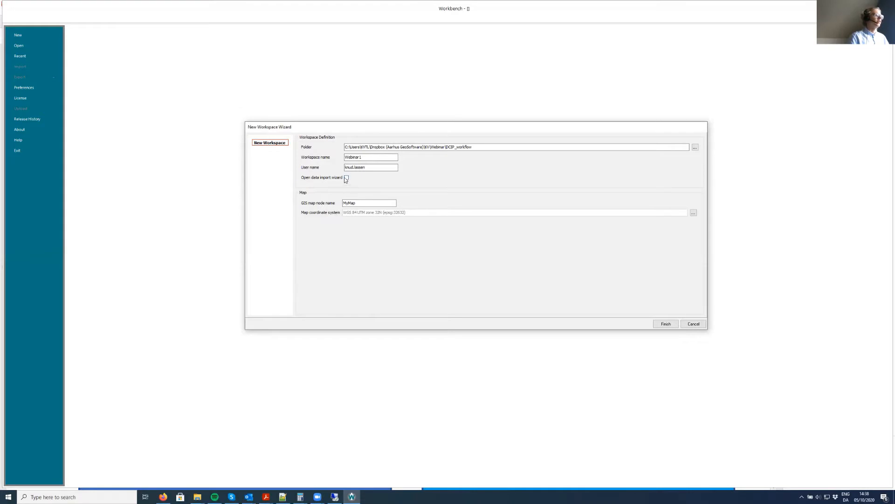
click(347, 178)
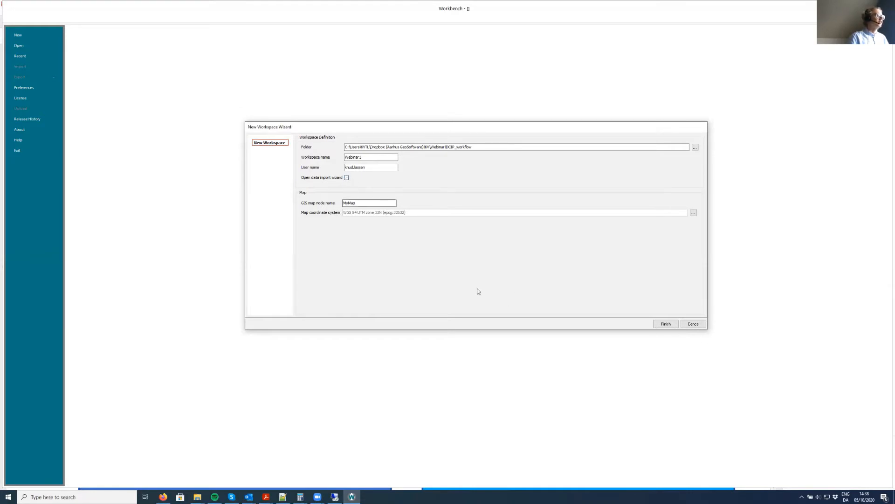
Create the workspace with a GIS map node named MyMap and the map coordinate system WGS 84 UTM zone 32N (epsg:32632)
double_click(364, 203)
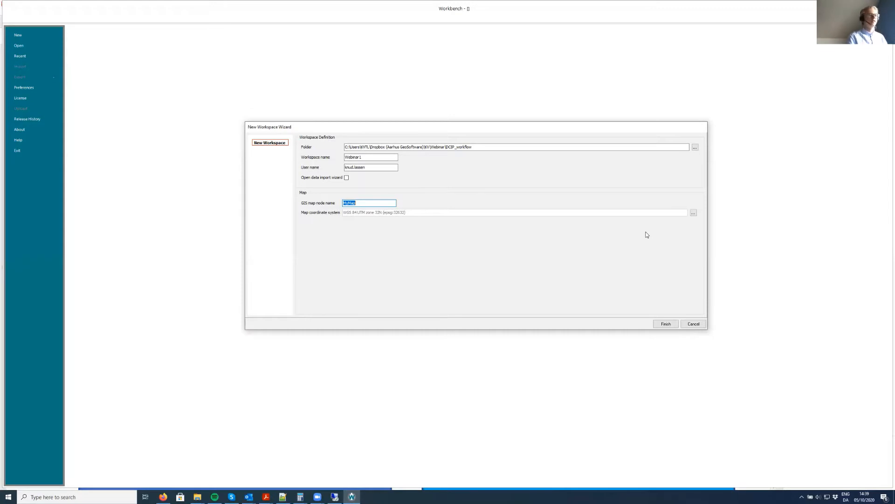
click(694, 212)
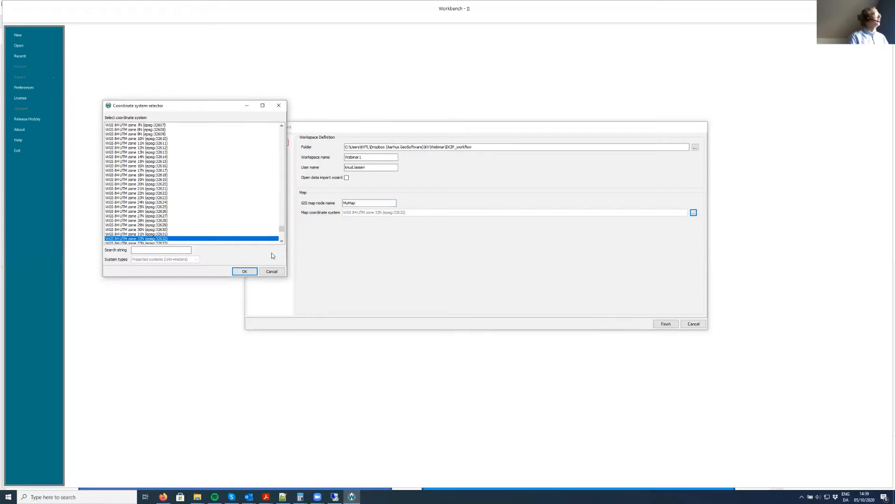
scroll(198, 196, down, 2)
scroll(199, 197, up, 2)
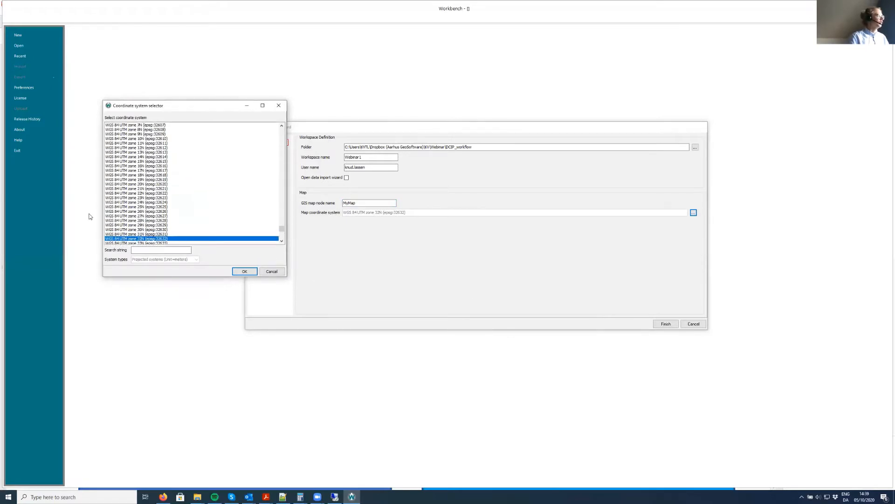
scroll(168, 200, down, 2)
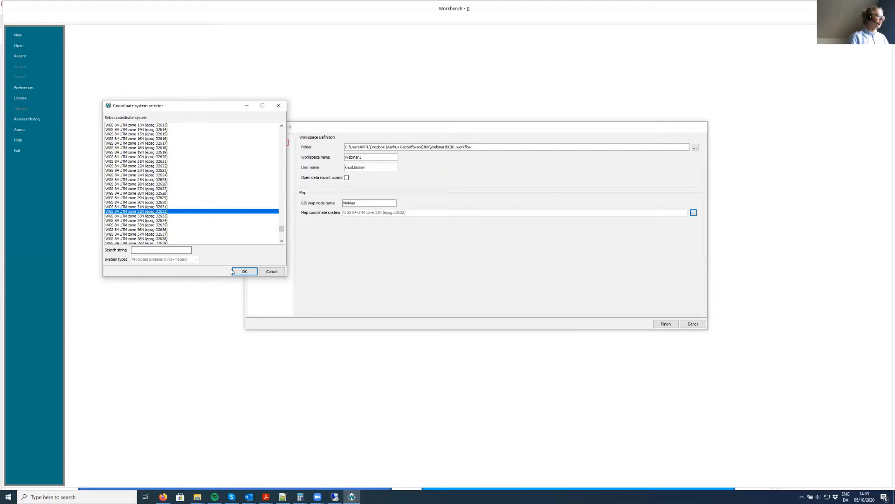
scroll(239, 234, down, 1)
scroll(239, 231, down, 15)
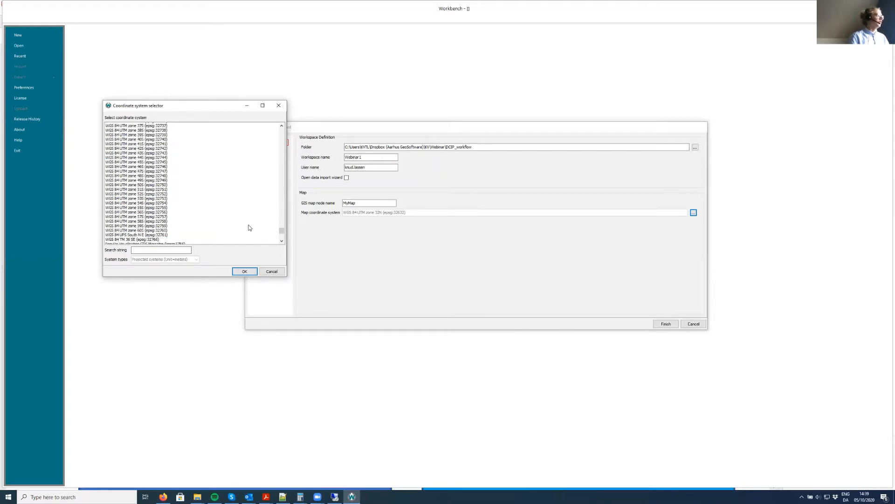
drag(281, 231, 282, 162)
scroll(253, 176, down, 6)
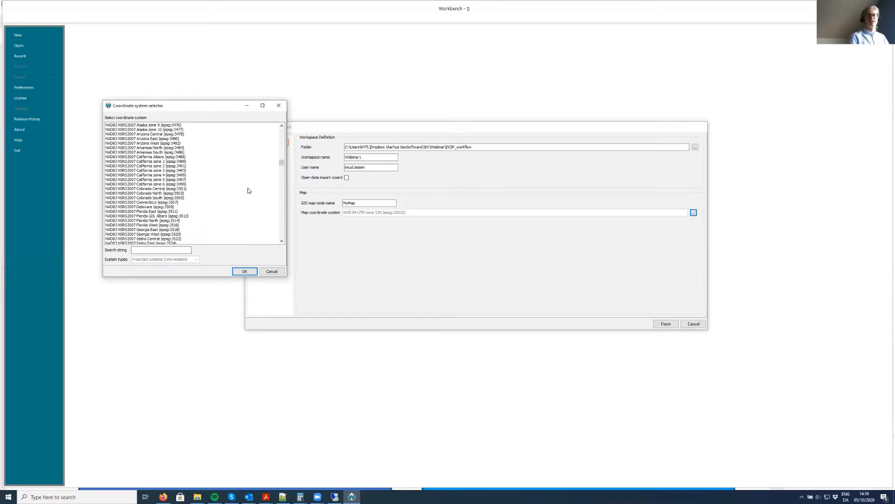
scroll(241, 196, down, 4)
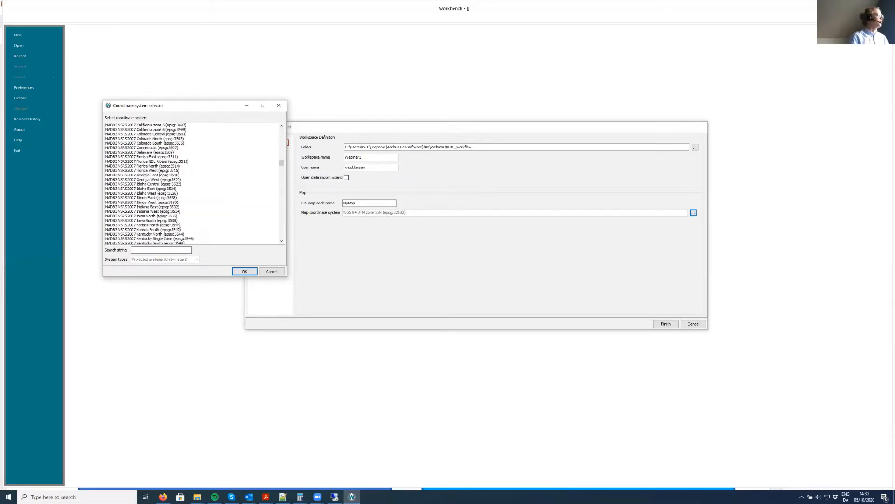
click(243, 271)
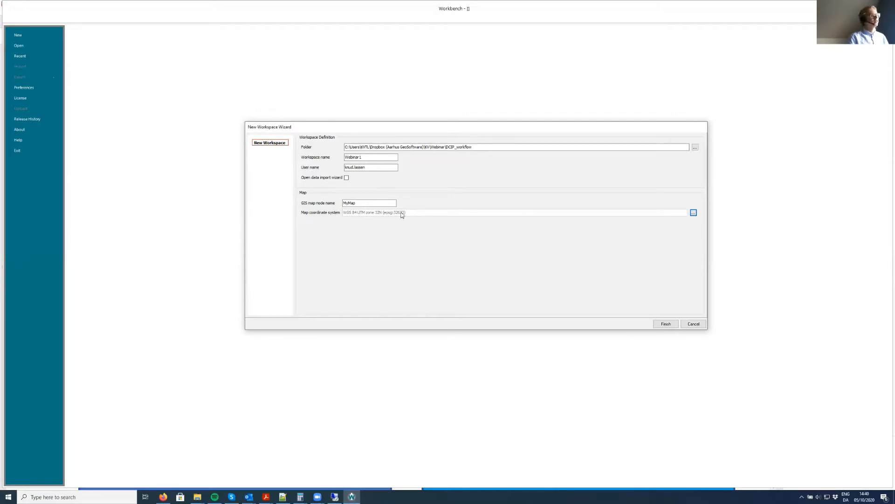
click(663, 325)
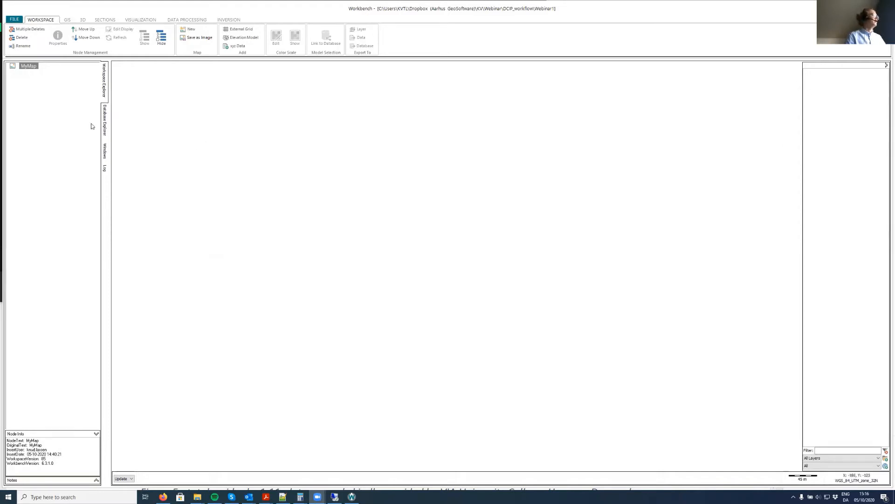
Begin an ERT/IP data import in RES2DINV standard and extended formats into a new database named DCIP
click(104, 124)
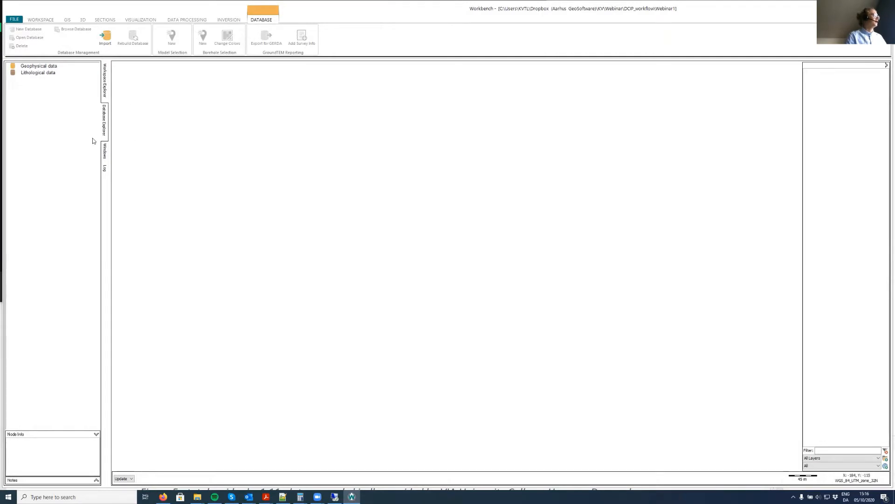
click(106, 40)
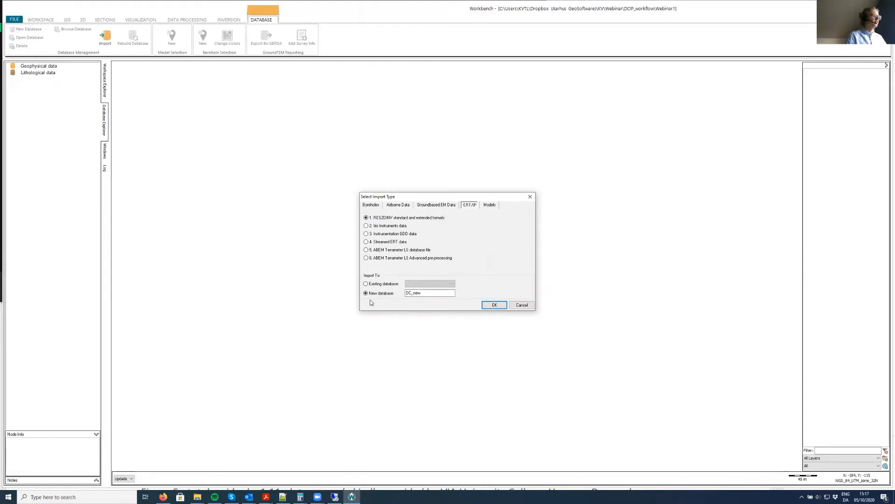
mouse_move(423, 294)
mouse_down()
mouse_move(379, 300)
mouse_move(435, 295)
mouse_move(413, 299)
mouse_up()
text(IP)
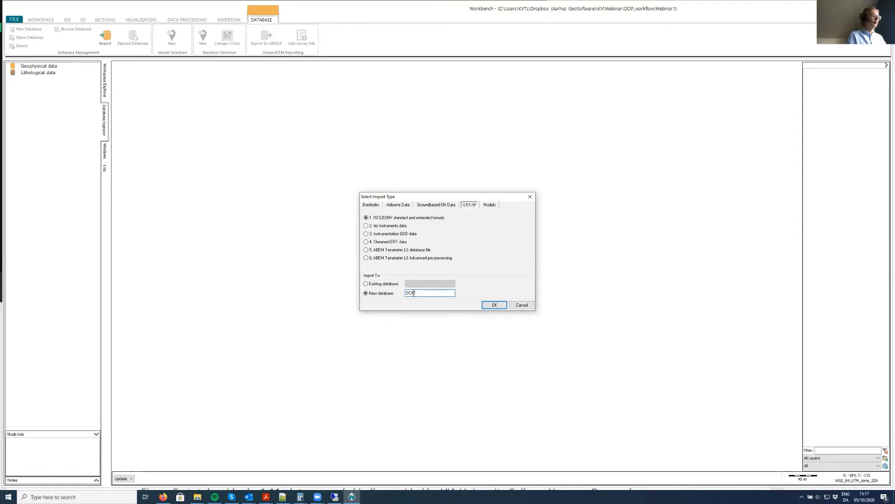
click(384, 284)
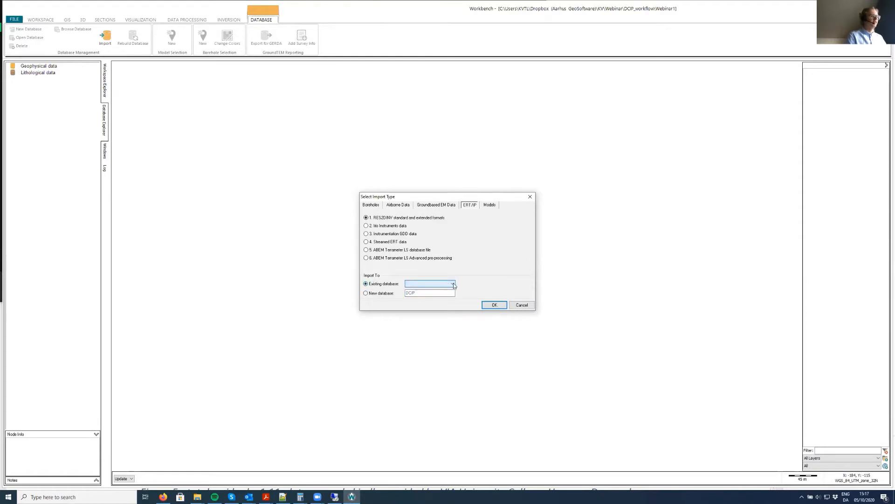
click(366, 293)
click(416, 294)
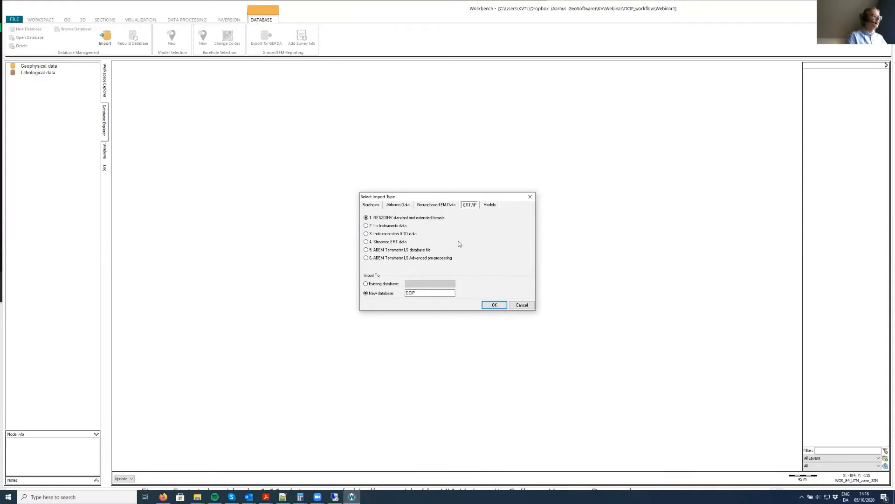
click(494, 304)
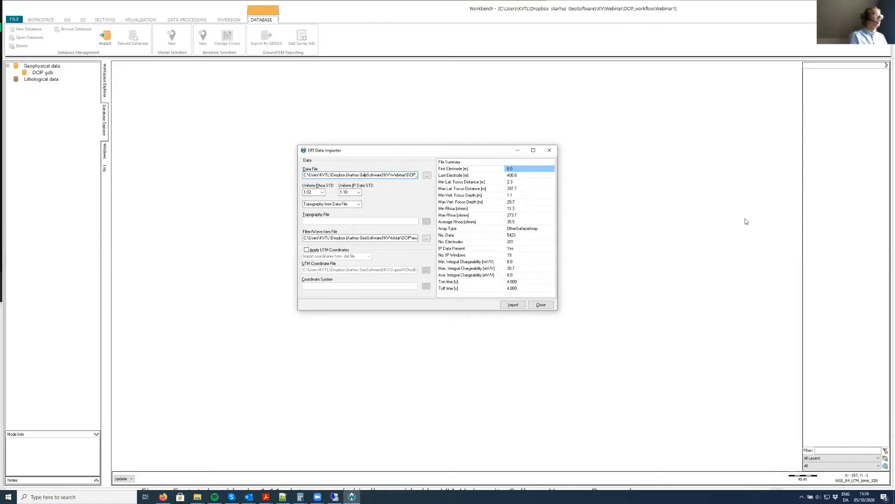
Load Demo_line.dat from the DCIP_workflow folder as the ERT data file
click(427, 175)
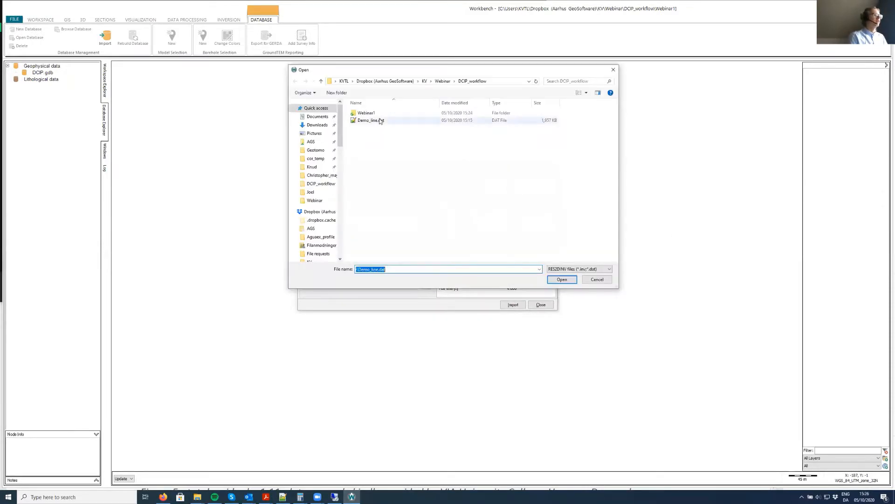
click(380, 120)
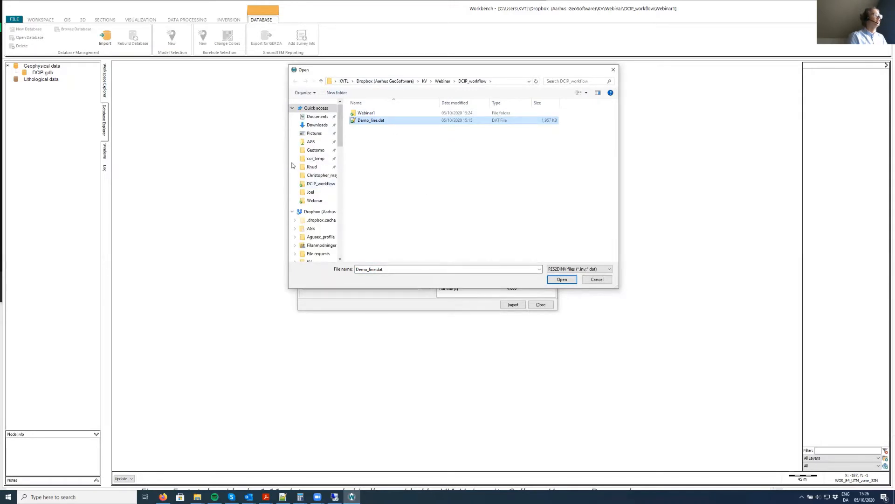
double_click(376, 122)
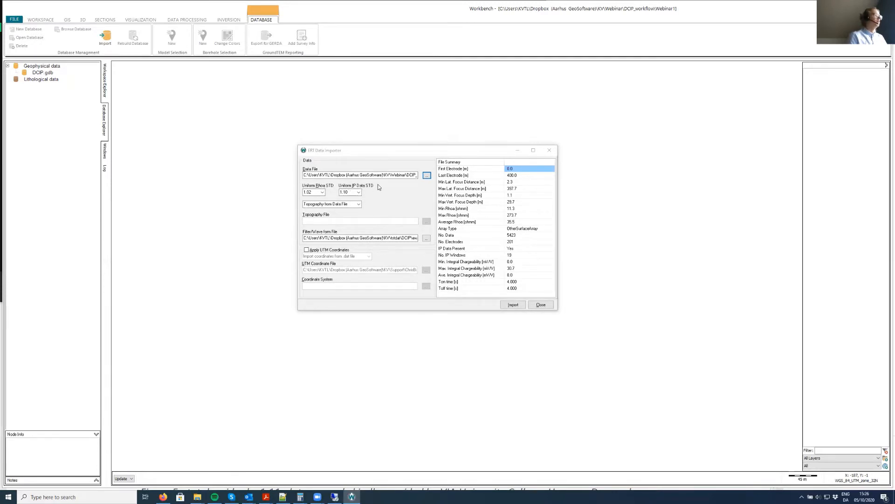
Use a uniform Rhoa STD of 1.02 and IP data STD of 1.10, with topography taken from the data file
click(315, 192)
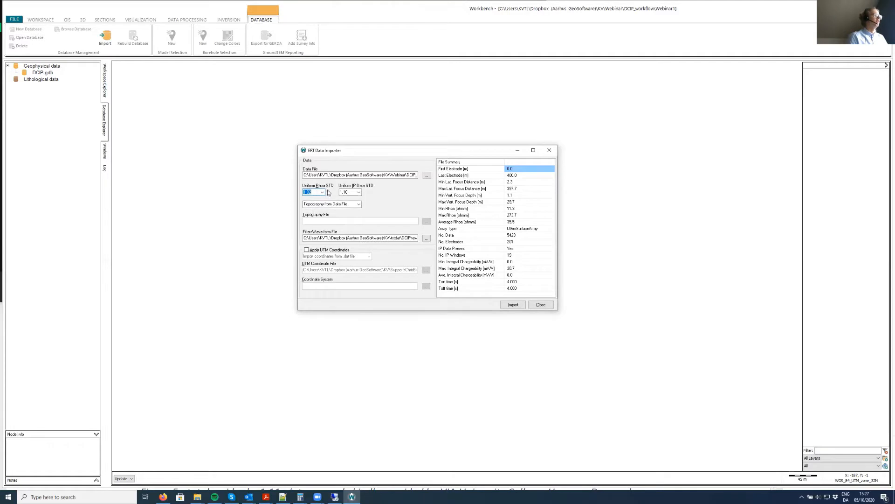
key(Tab)
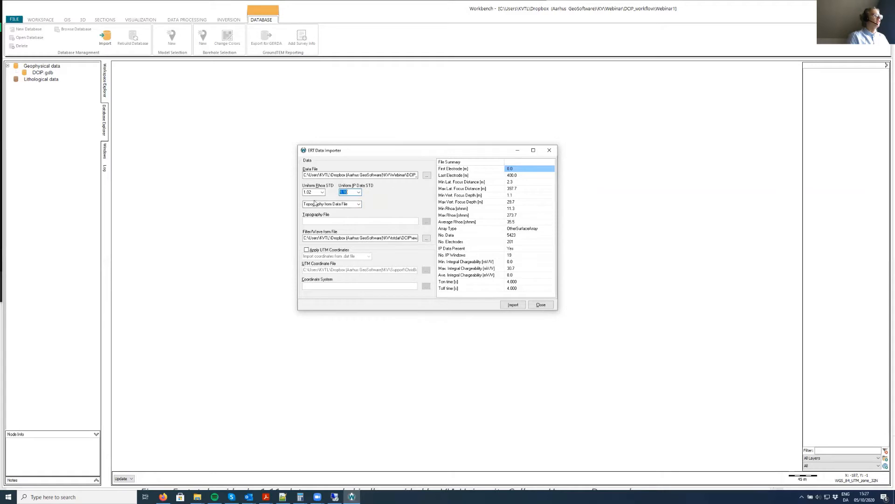
click(359, 206)
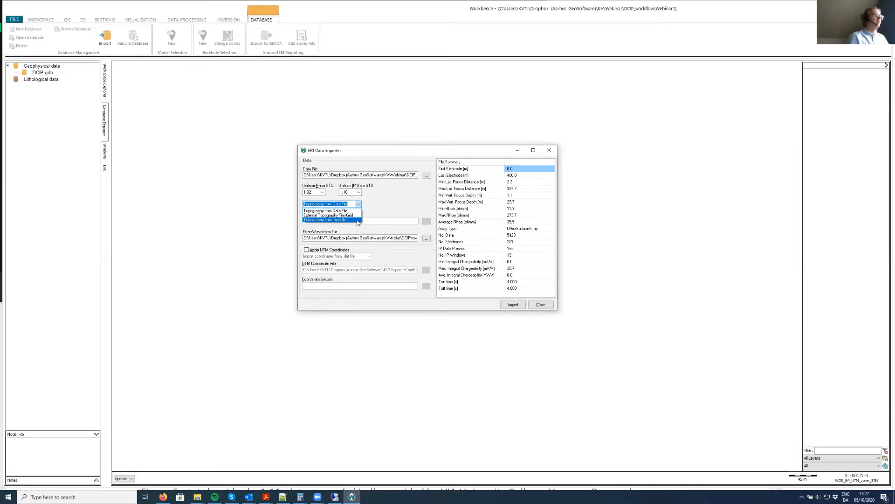
click(341, 211)
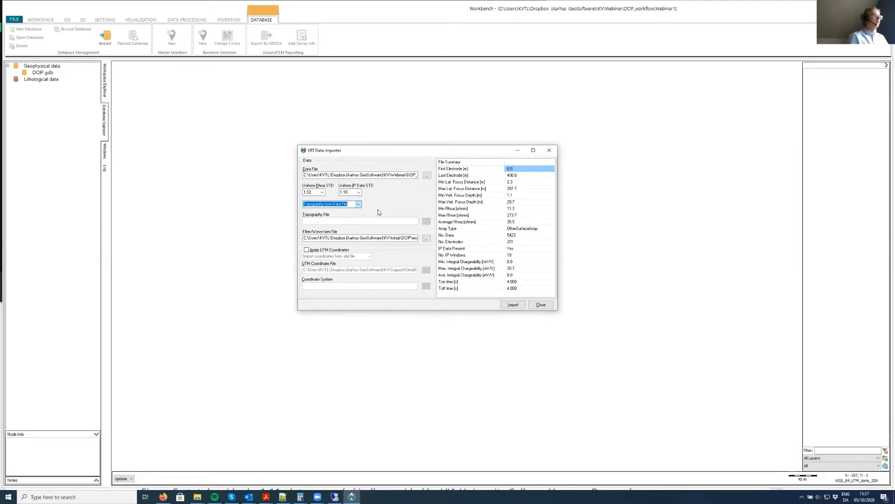
click(359, 204)
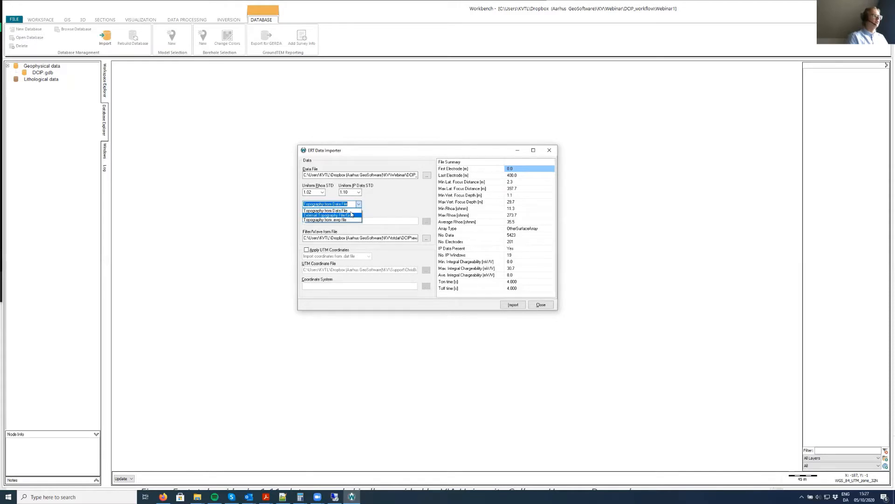
click(351, 212)
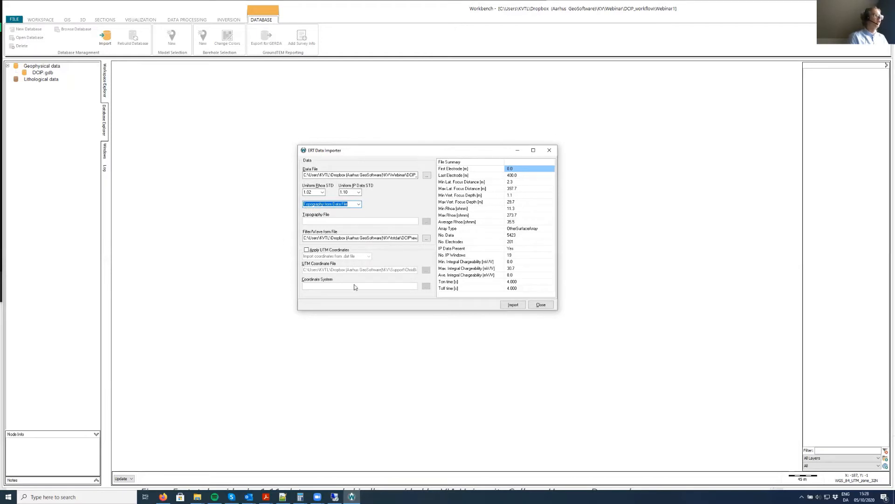
Apply UTM coordinates to the ERT import, taking them from the .dat file
click(323, 253)
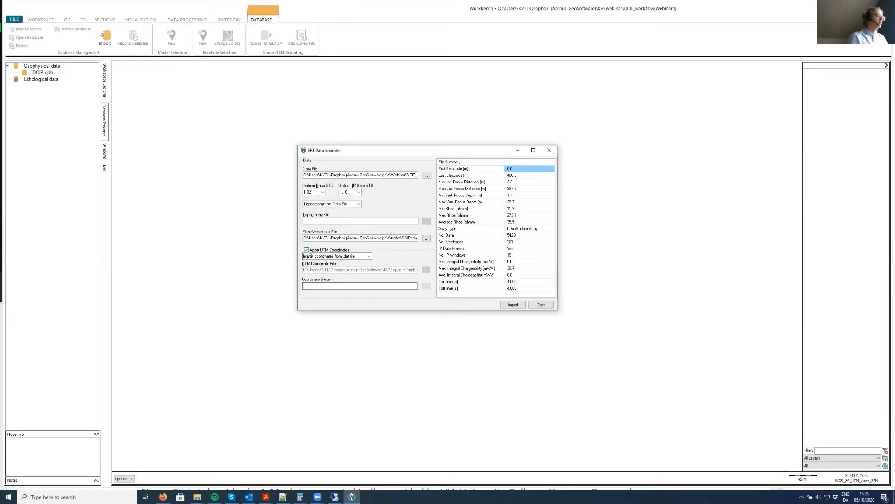
click(369, 256)
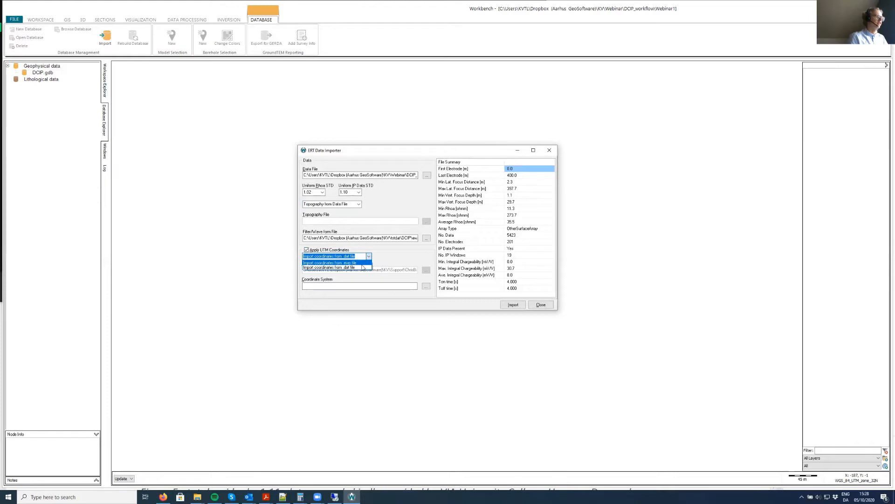
click(362, 267)
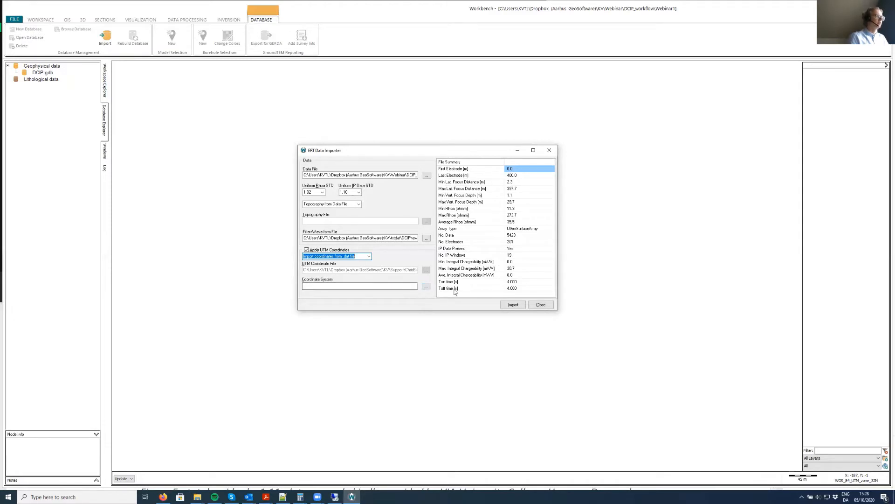
Set the coordinate system of the imported data to WGS 84 UTM zone 32N (epsg:32632)
click(328, 286)
click(426, 286)
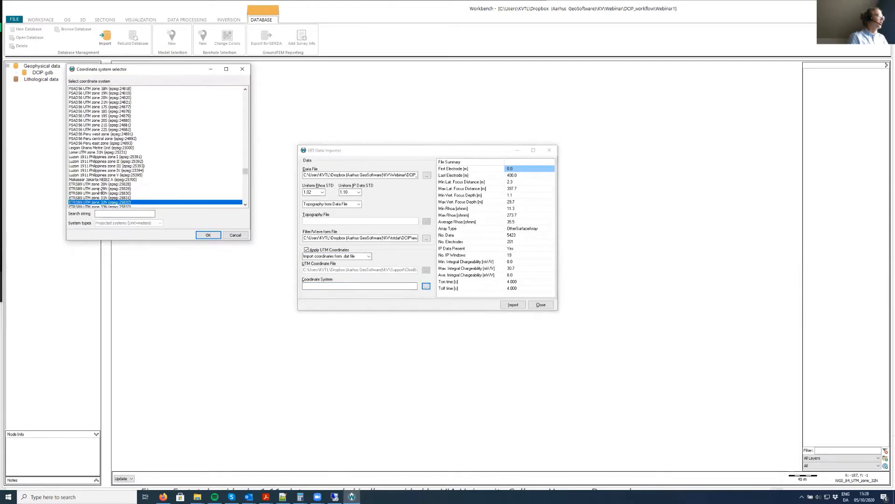
click(111, 212)
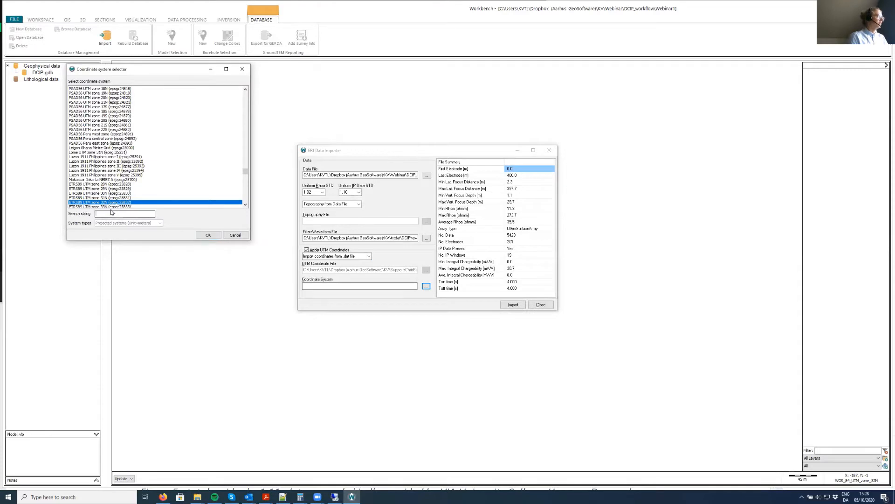
text(wg)
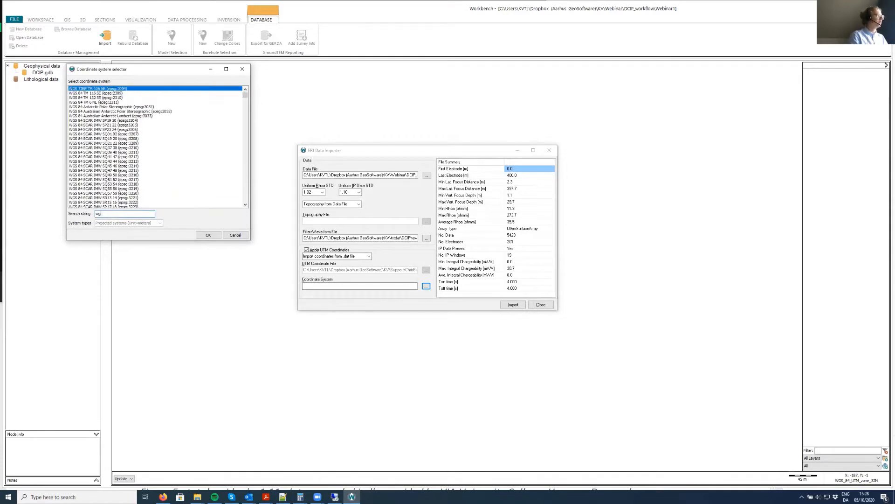
text(s 84)
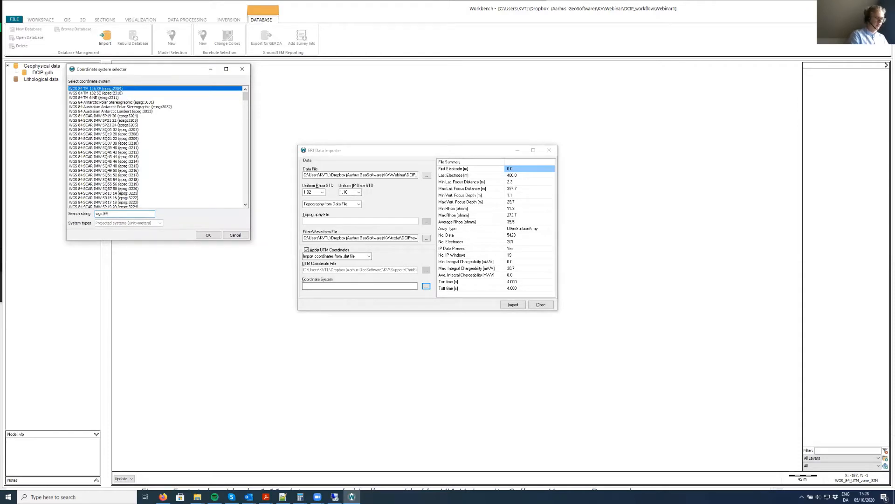
text( ut)
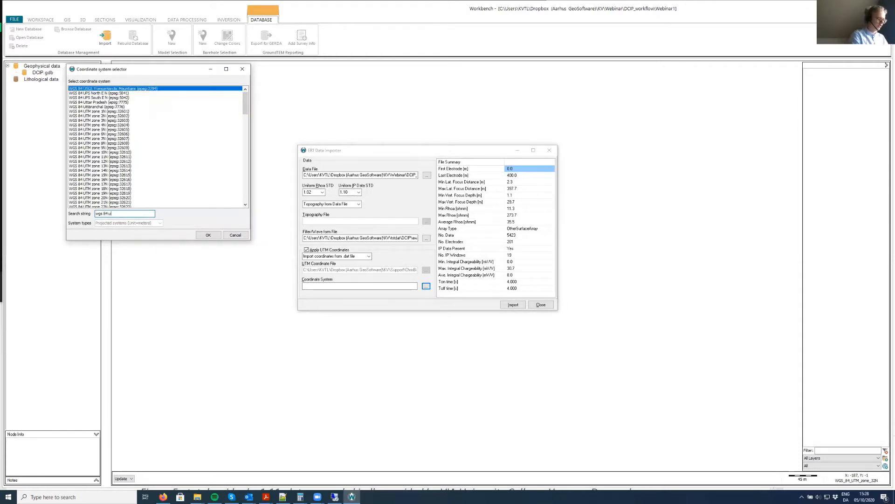
text(m zo)
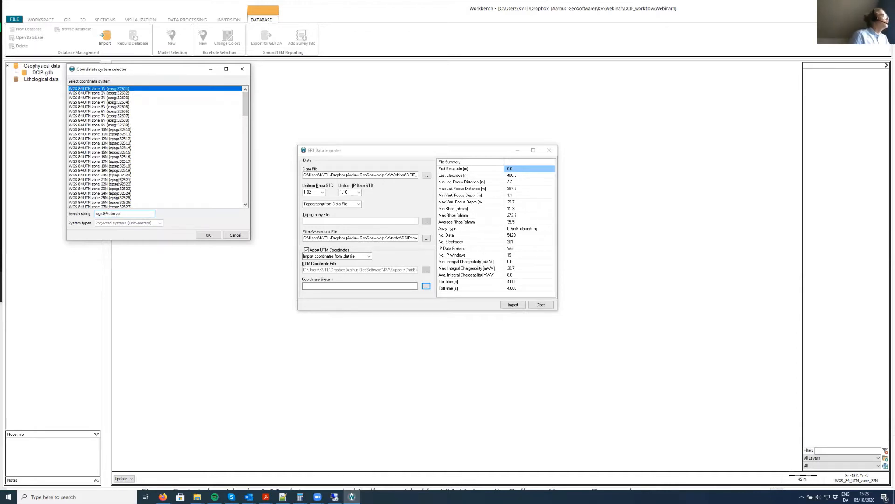
scroll(120, 181, down, 2)
click(106, 204)
click(208, 234)
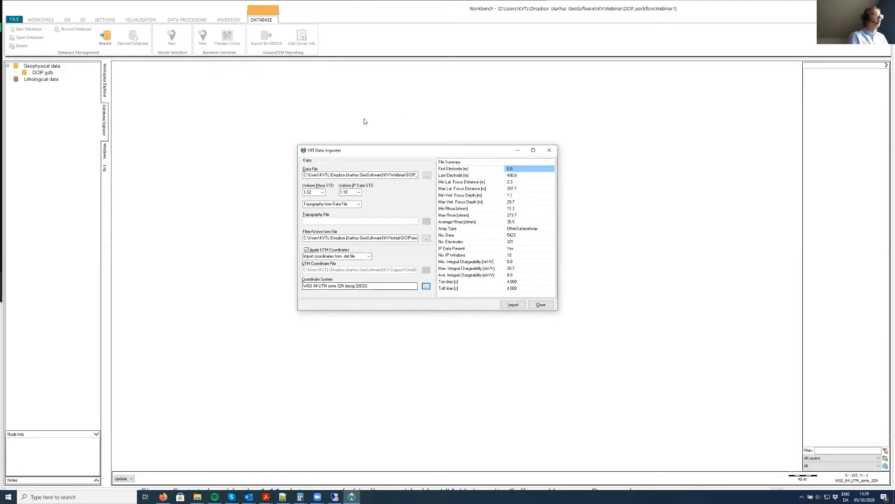
Choose the filter/wave form .ini file from the example_from_wiki folder and run the ERT data import
click(426, 238)
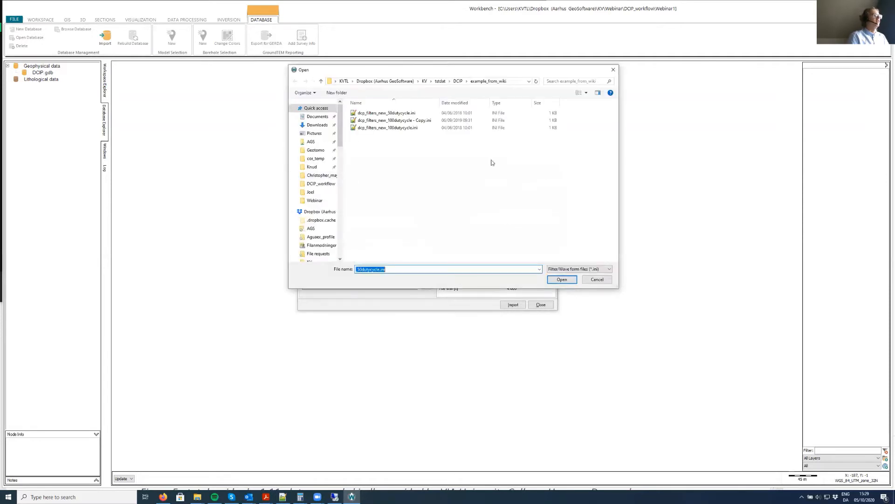
double_click(410, 117)
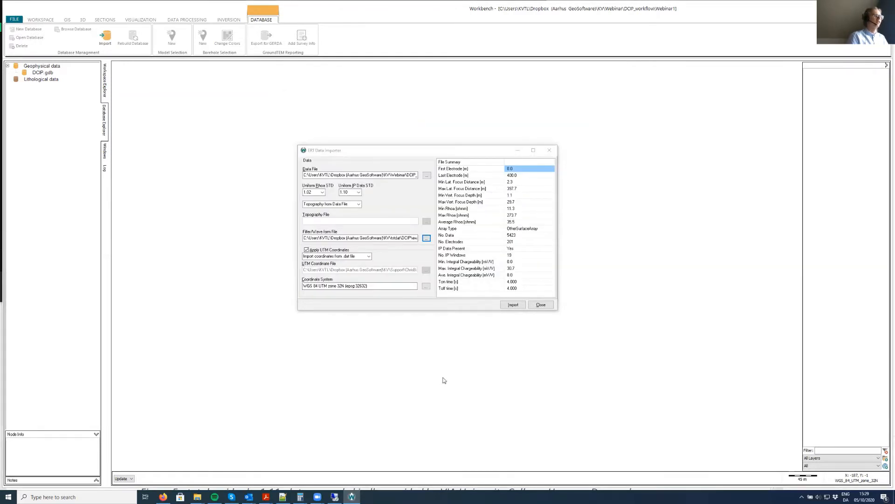
click(511, 305)
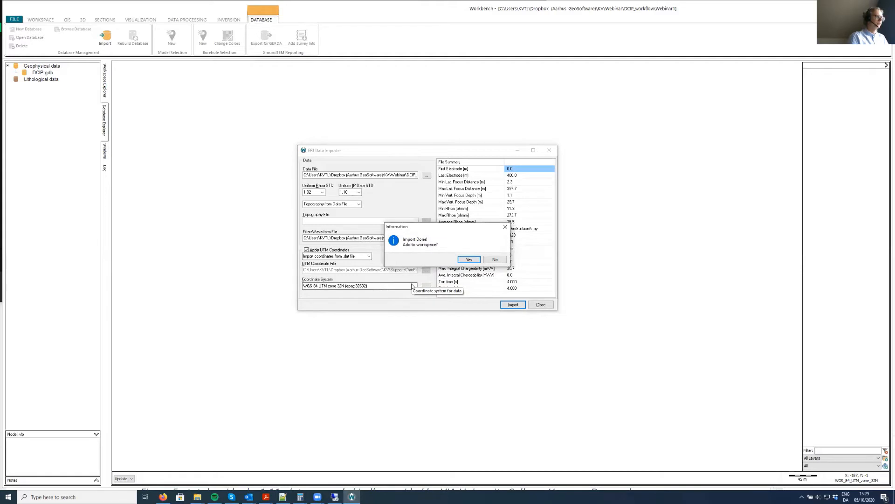
Add the imported data to the workspace on MyMap as a processing named Demo_line, without opening the data set for viewing
click(468, 259)
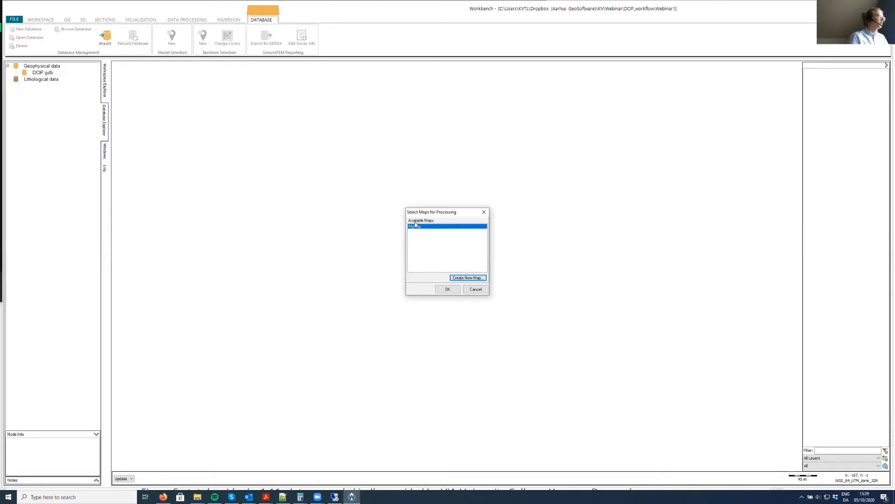
click(436, 256)
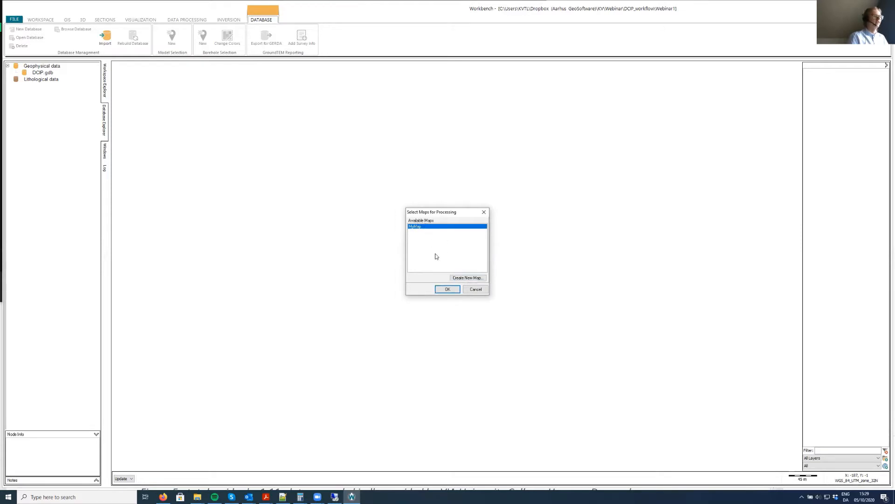
click(448, 289)
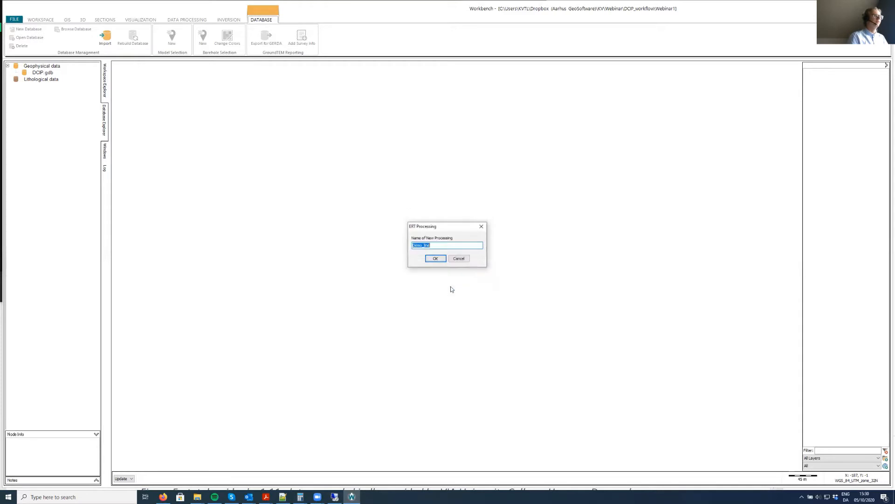
click(434, 259)
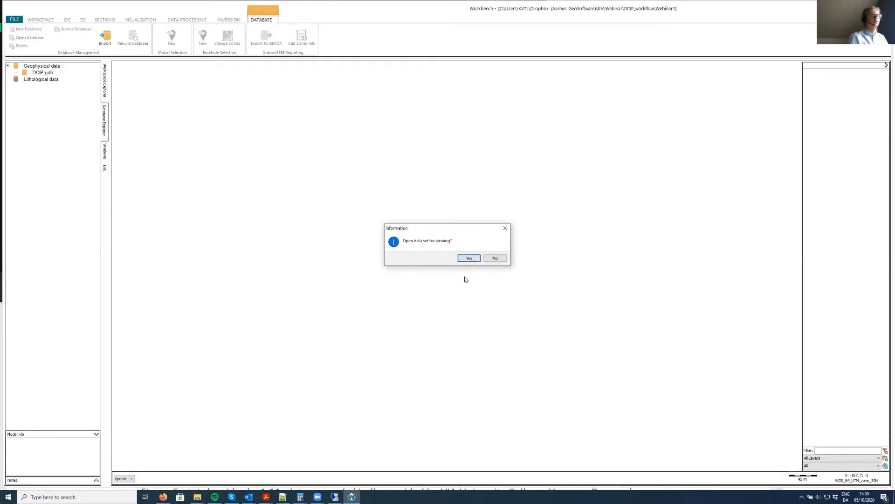
click(492, 260)
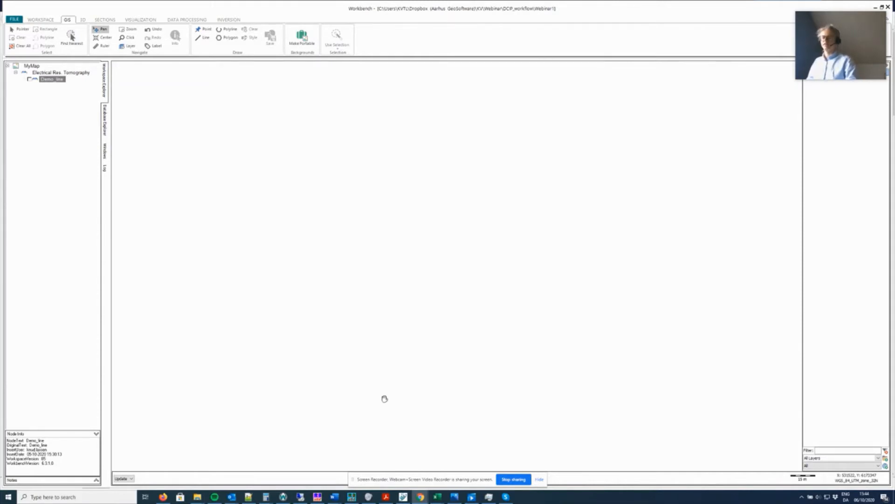
Switch to Notepad++ and examine the waveform and filter settings in Waveform.ini
key(alt+Tab)
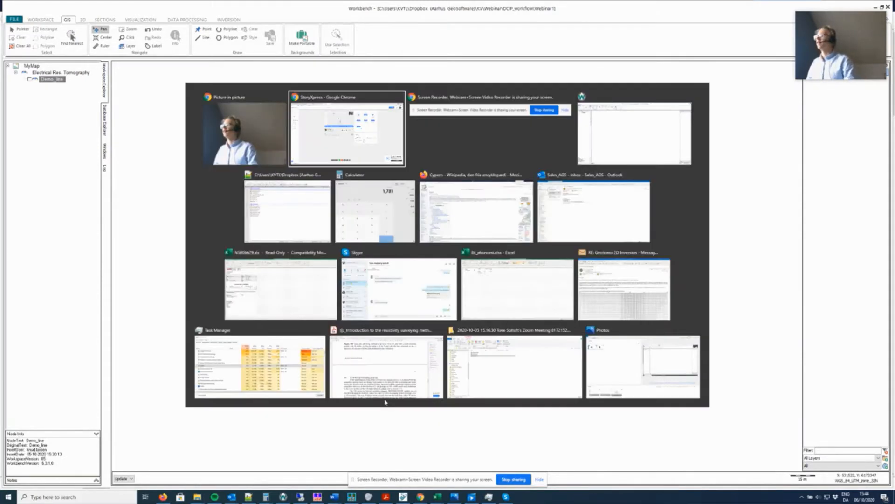
click(313, 216)
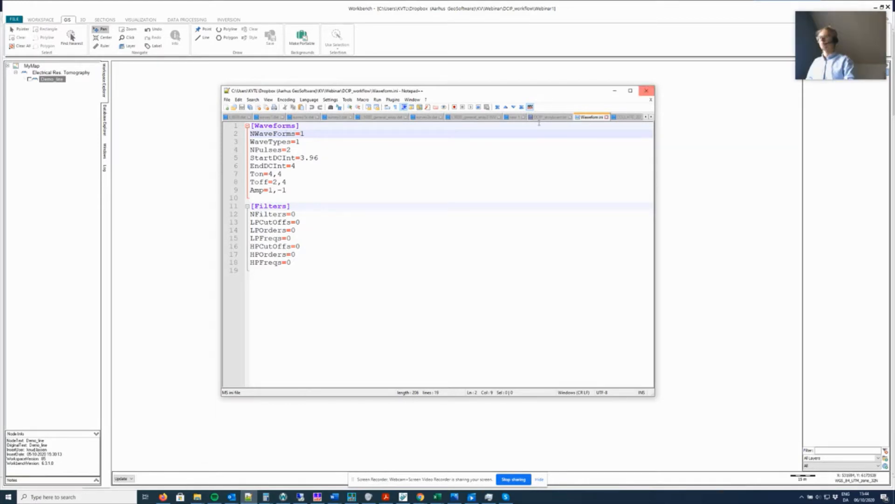
click(704, 84)
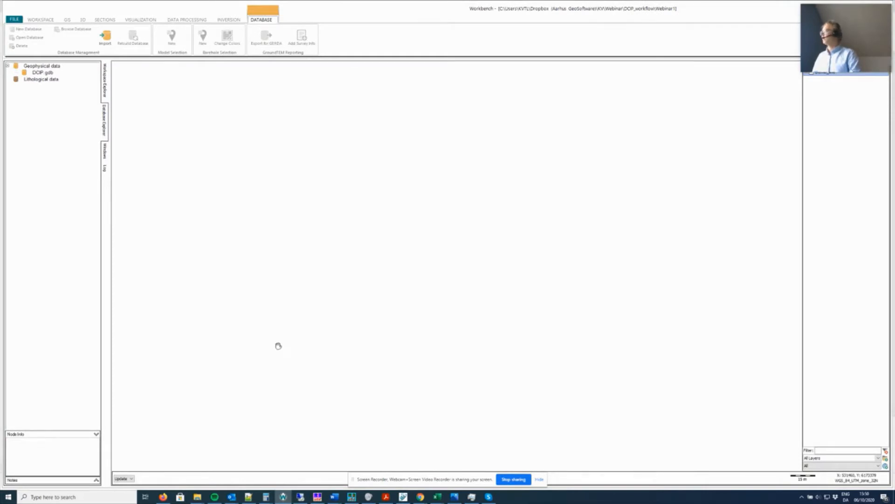
Show the Demo_line node from the Electrical Res. Tomography group of MyMap on the map
click(108, 94)
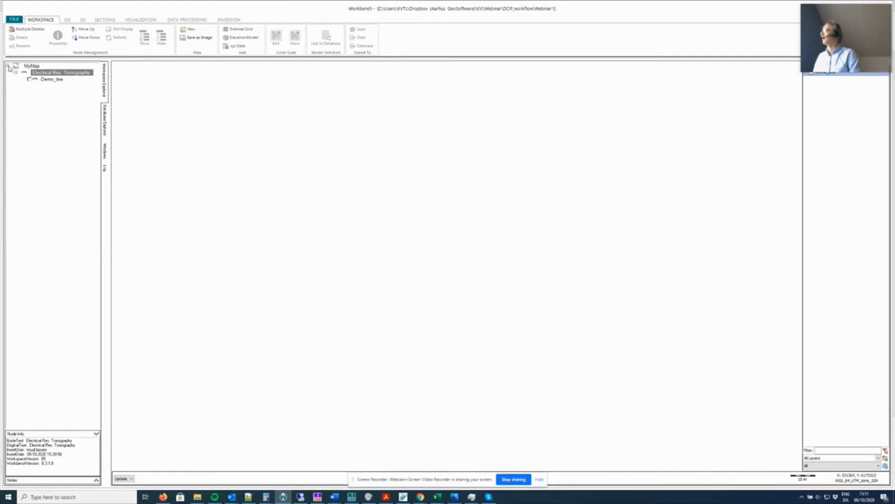
key(Up)
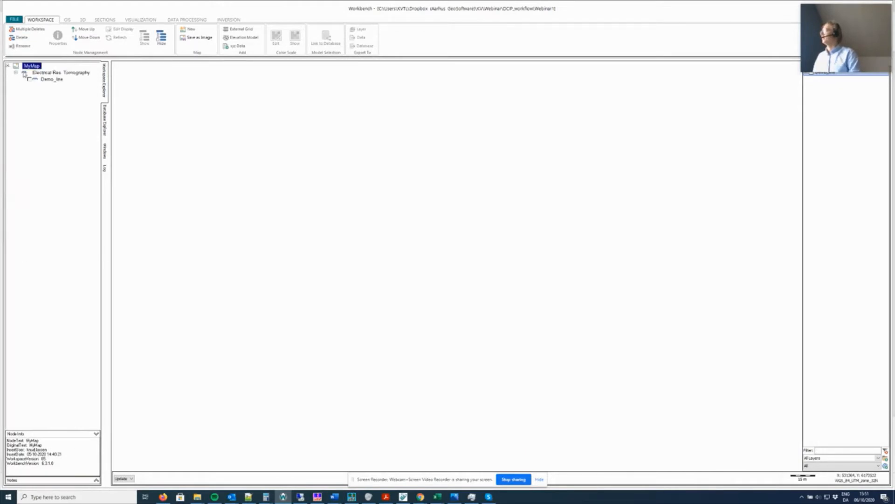
click(71, 73)
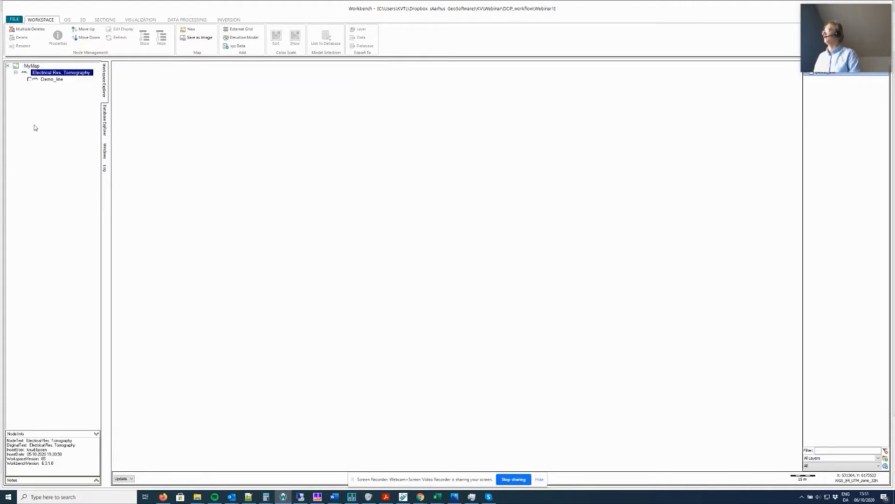
click(45, 80)
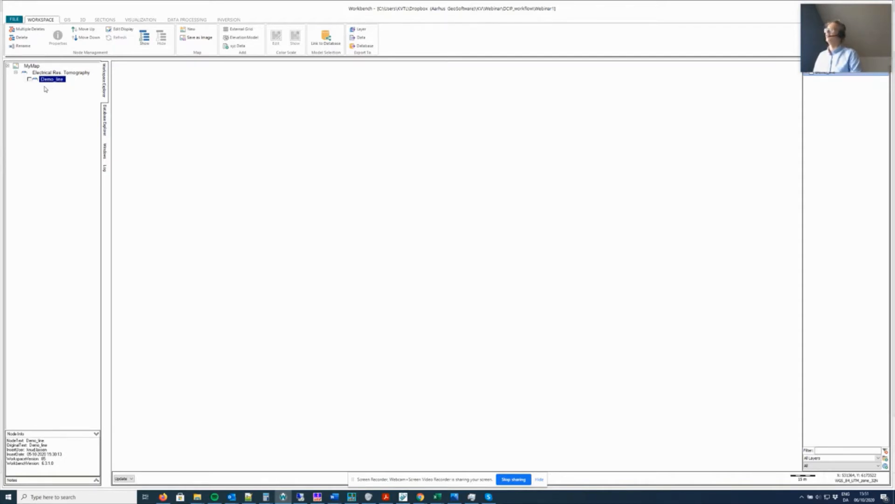
click(30, 80)
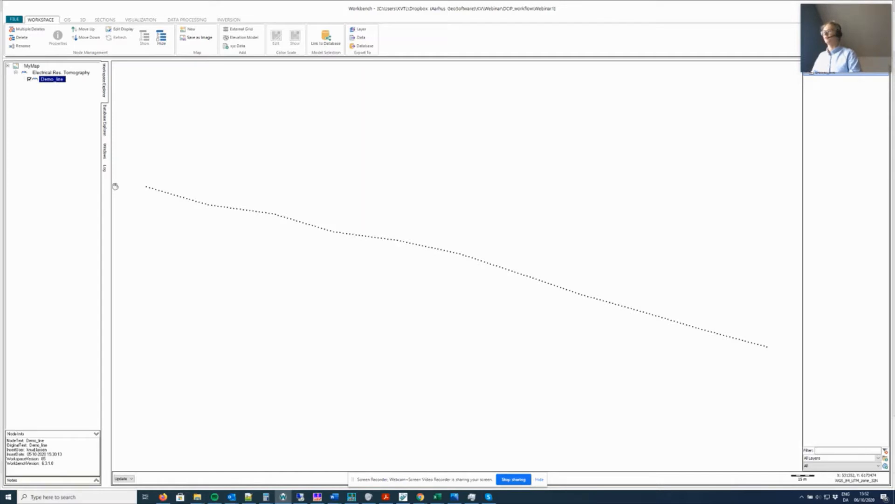
click(463, 360)
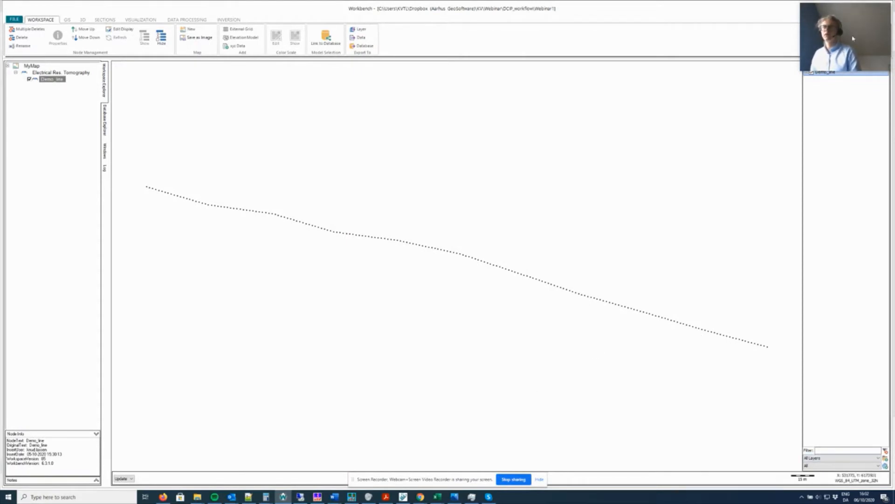
mouse_move(840, 26)
drag(840, 26, 738, 26)
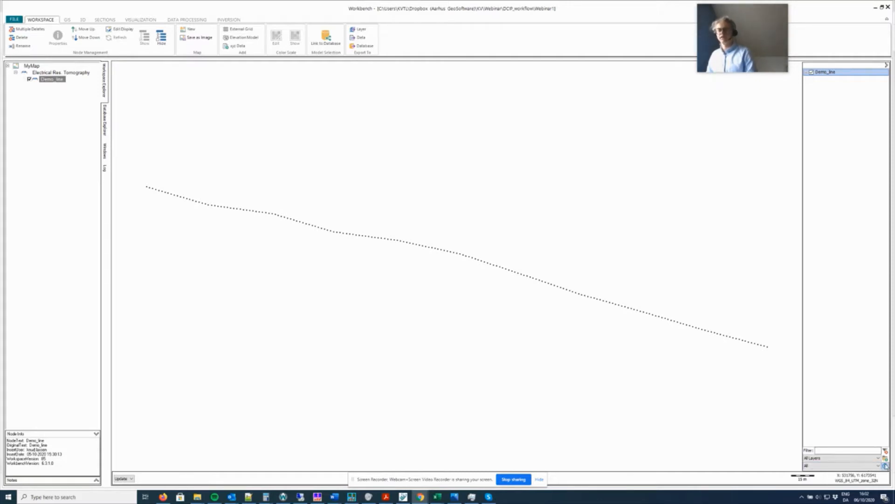
Add the Google Hybrid web-based map as a background layer
click(885, 466)
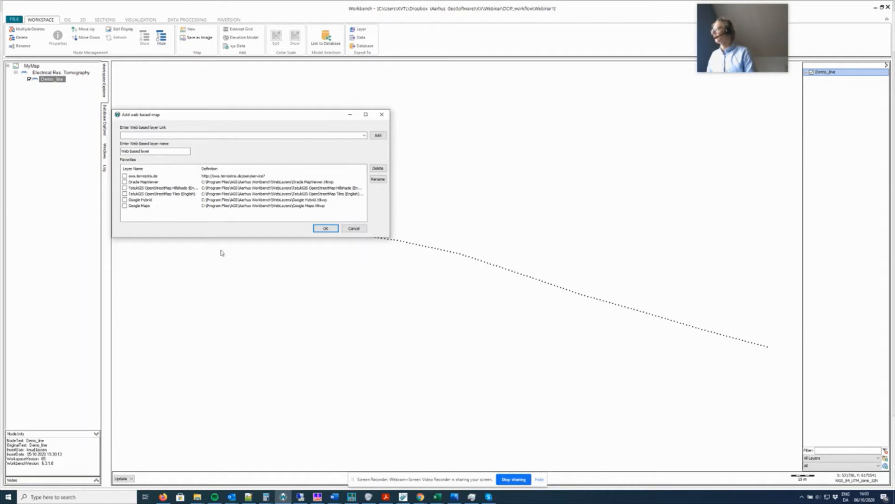
click(124, 201)
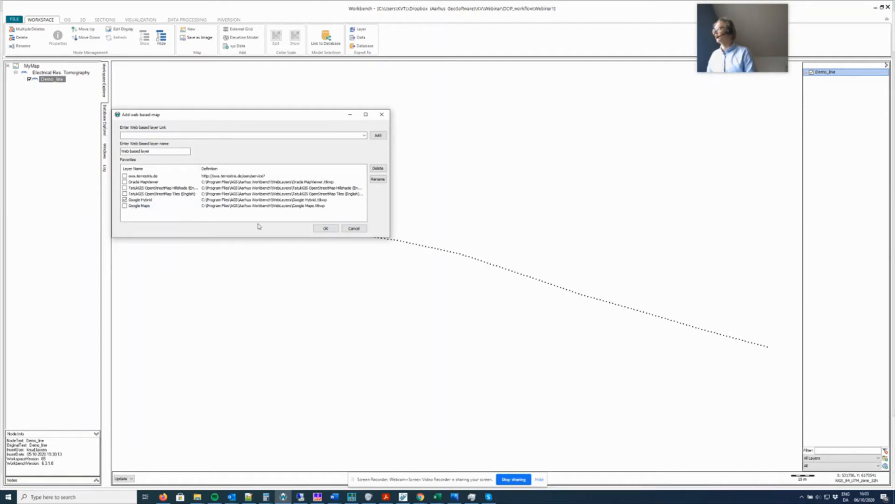
click(326, 229)
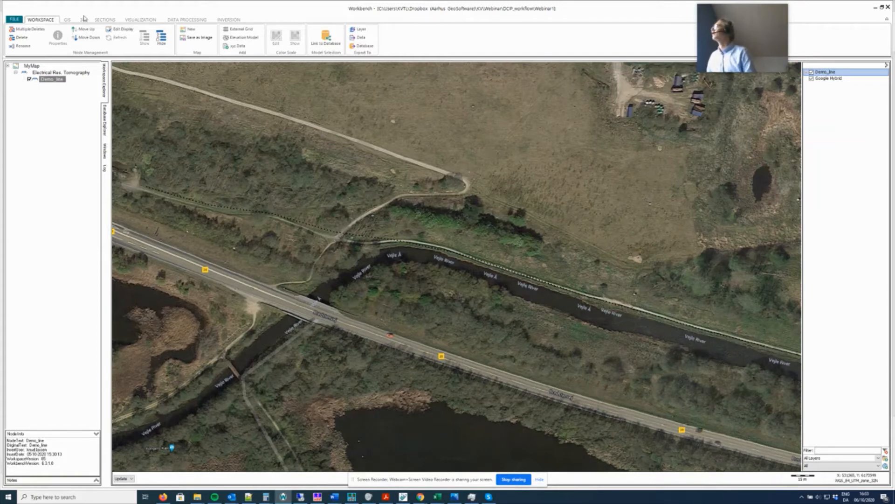
Set the point symbols of the Demo_line map layer to size 5 and color clRed
click(49, 81)
click(118, 31)
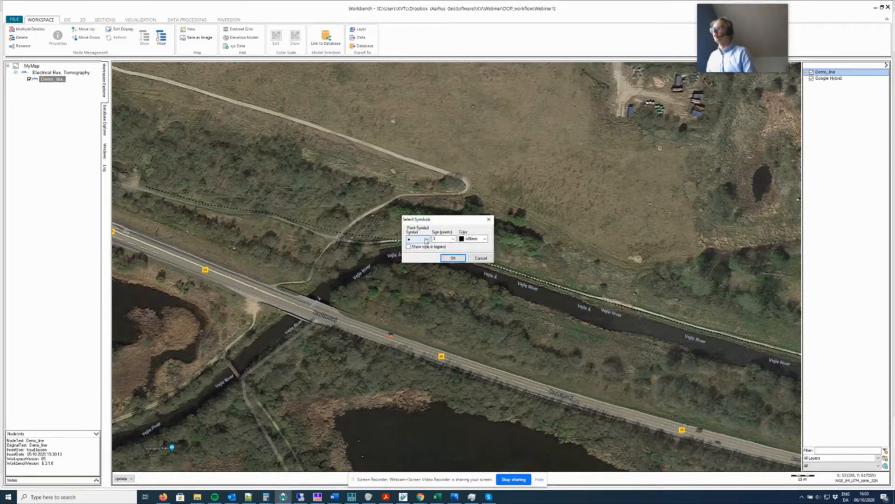
click(453, 239)
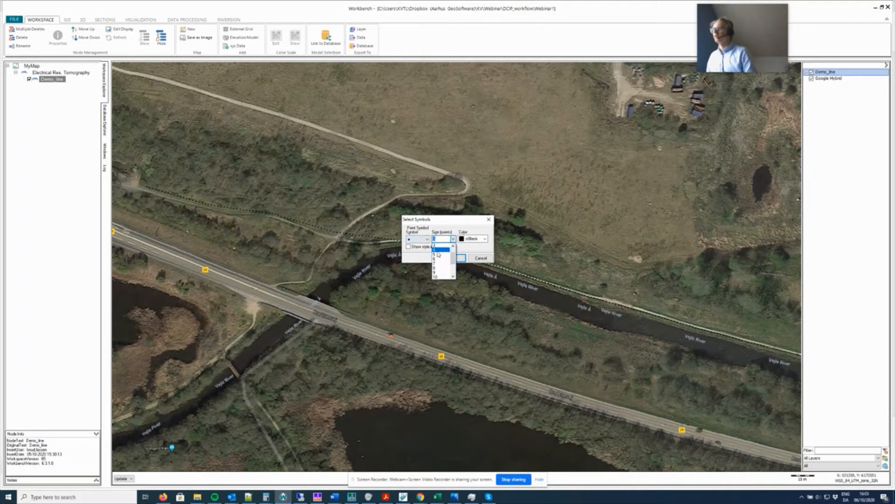
click(454, 250)
click(485, 239)
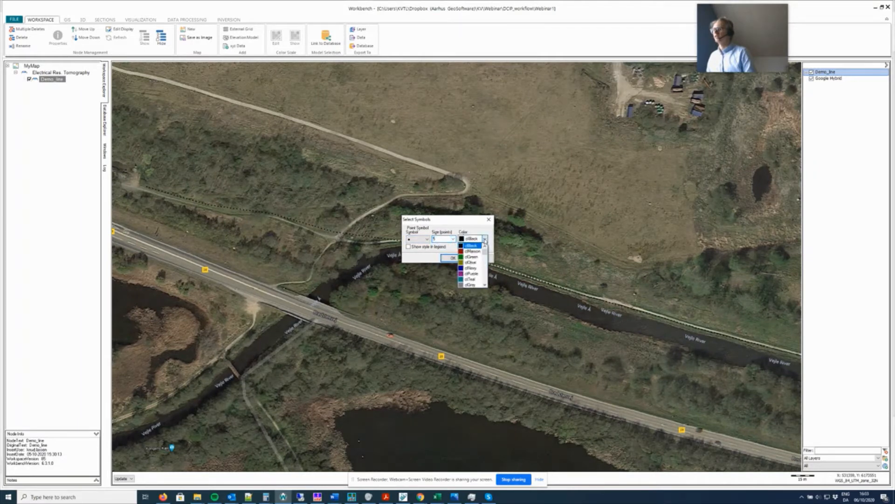
scroll(478, 257, up, 1)
click(478, 263)
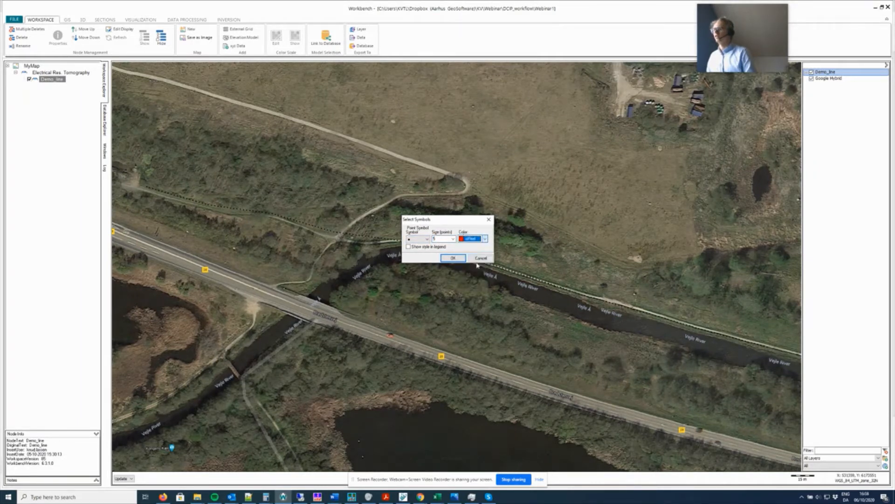
click(453, 258)
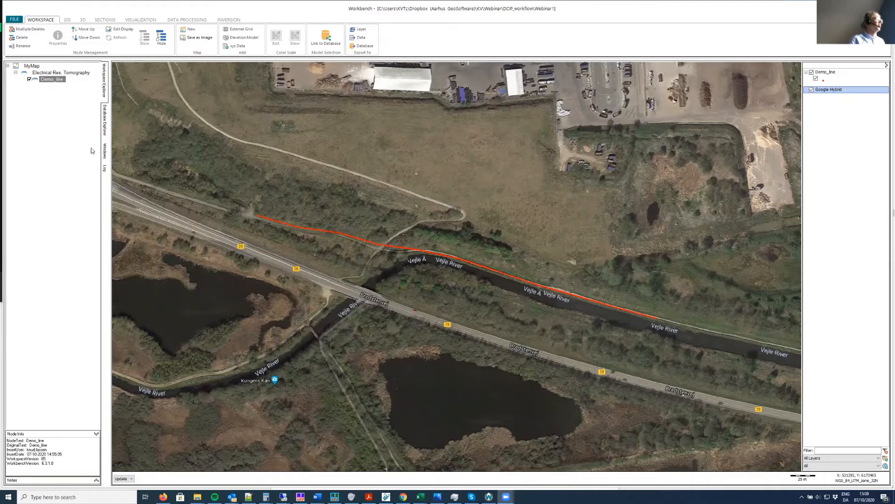
Open the Demo_line node for data processing
click(58, 83)
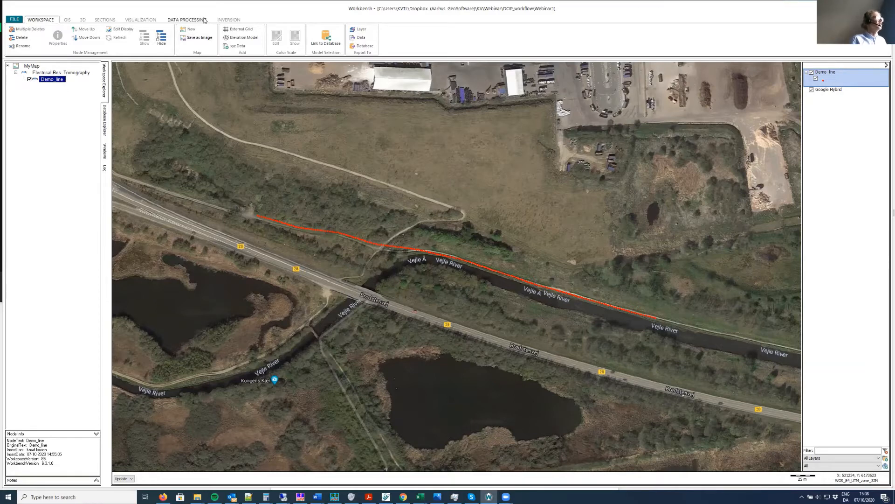
click(187, 20)
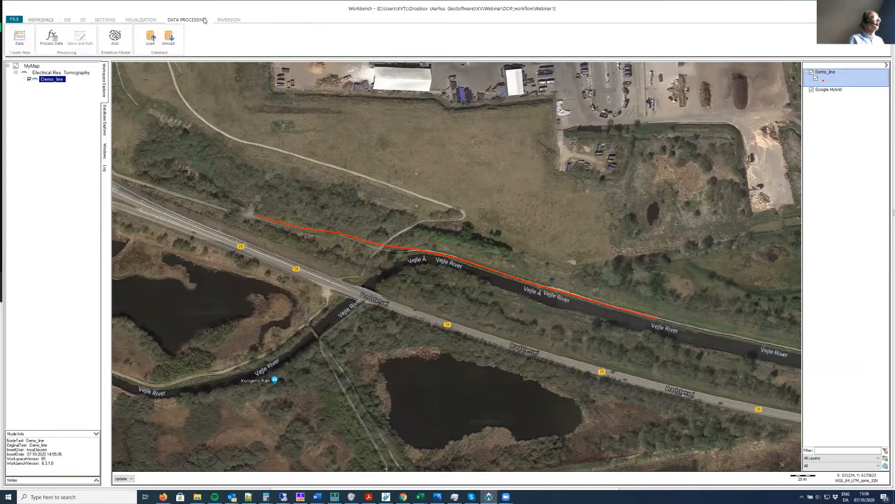
click(57, 43)
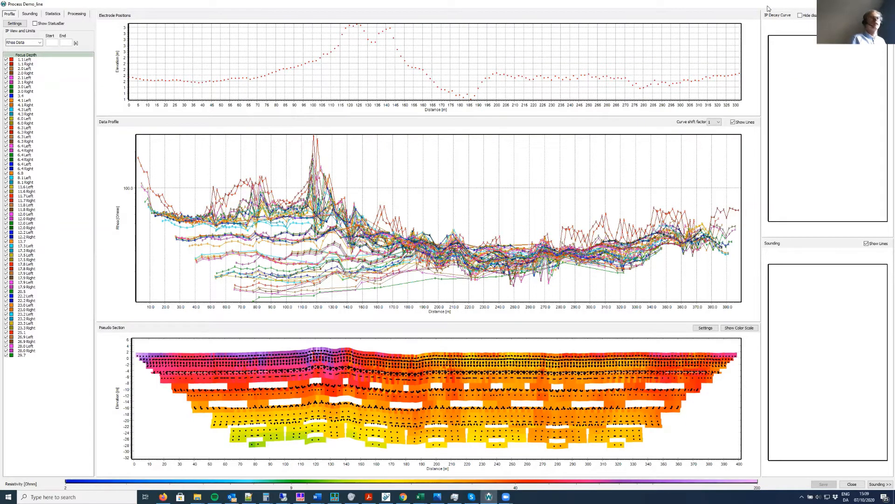
Move the reduced processing window beside the map to compare profile positions with the survey line, and maximize it again
drag(768, 6, 776, 28)
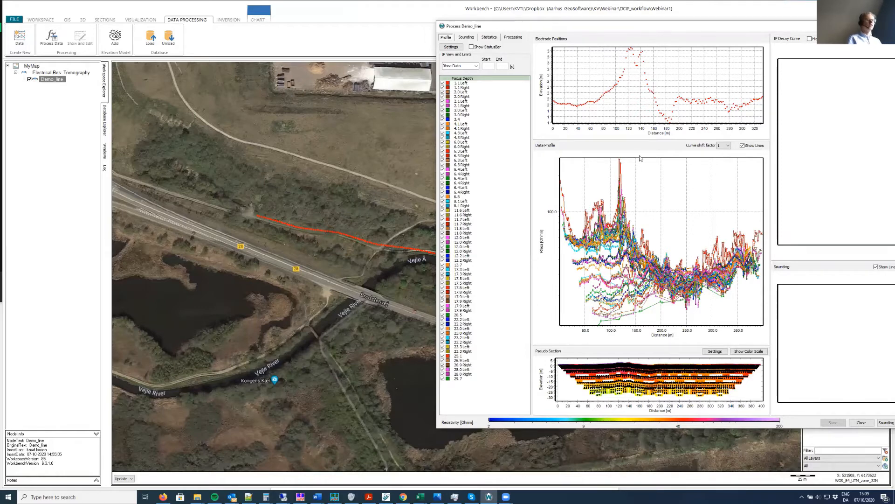
drag(555, 26, 537, 46)
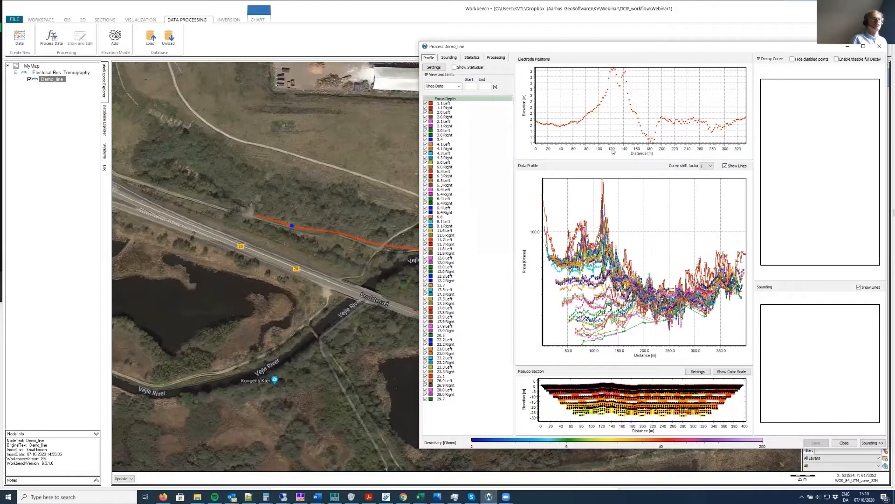
click(563, 126)
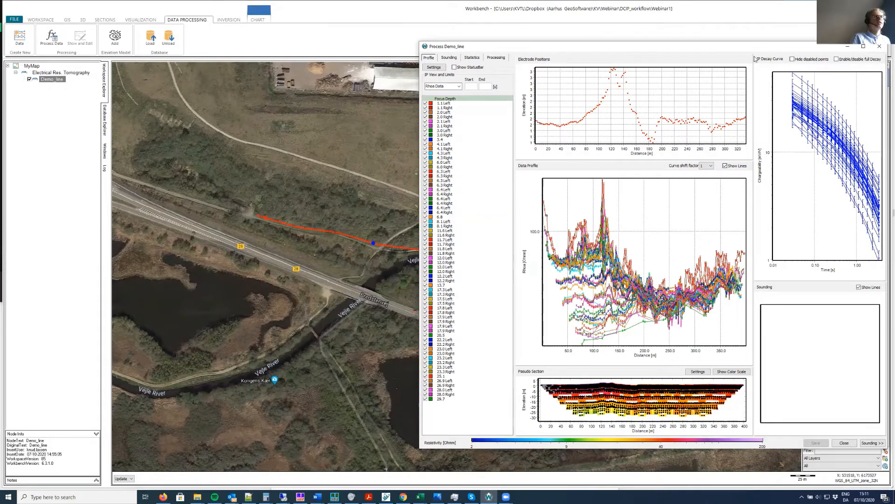
drag(581, 48, 467, 47)
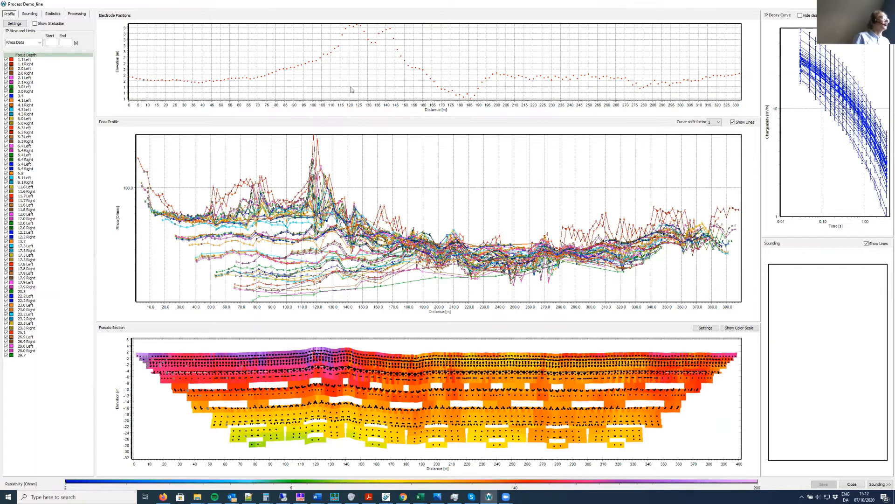
Set the elevation axis labels of the Electrode Positions plot to a number format with one decimal
double_click(130, 60)
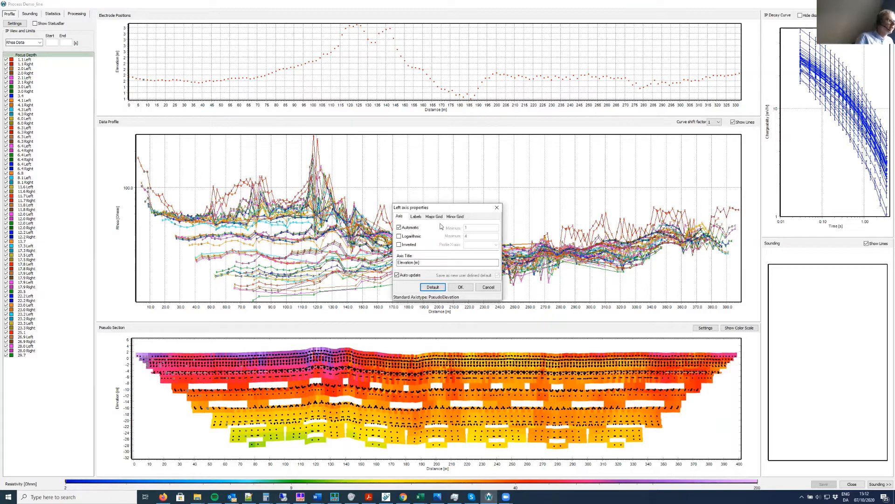
click(416, 217)
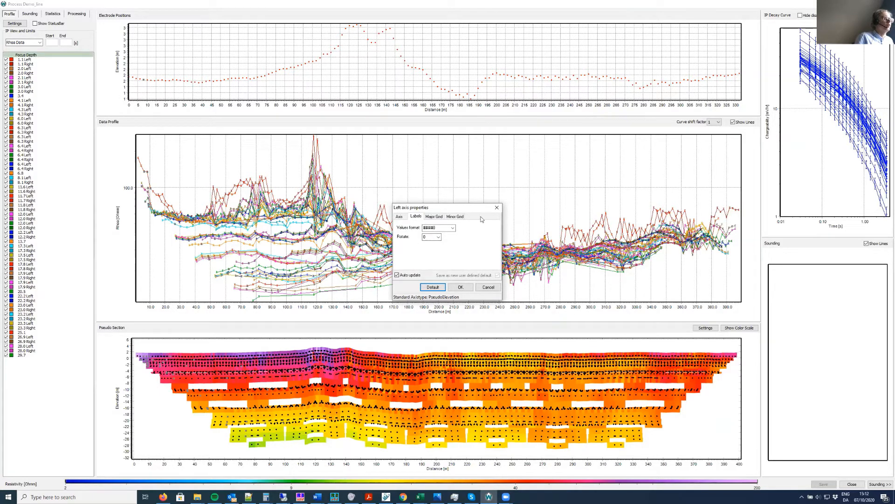
click(452, 228)
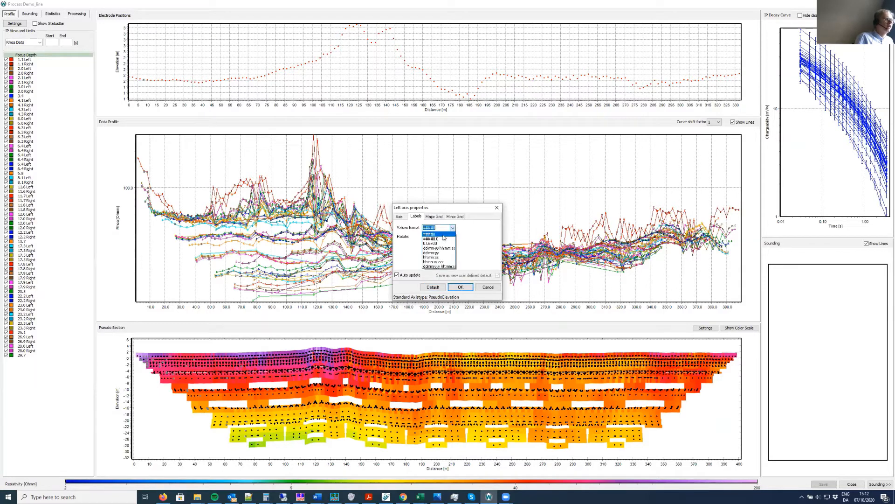
click(437, 240)
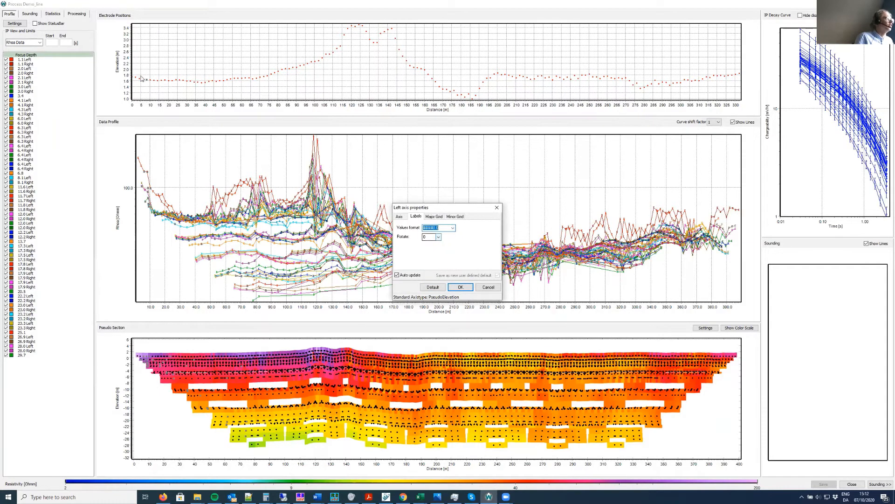
click(460, 288)
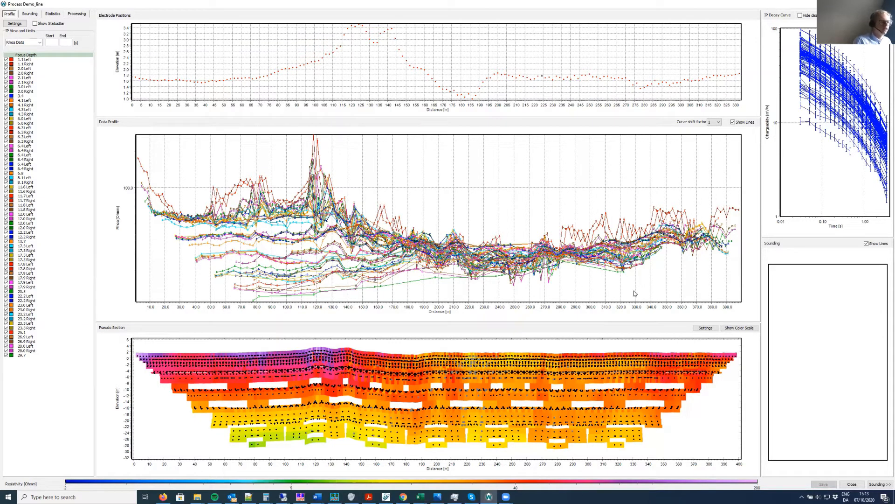
Inspect the IP decay curves of individual data points from the pseudo section and the data profile
click(534, 396)
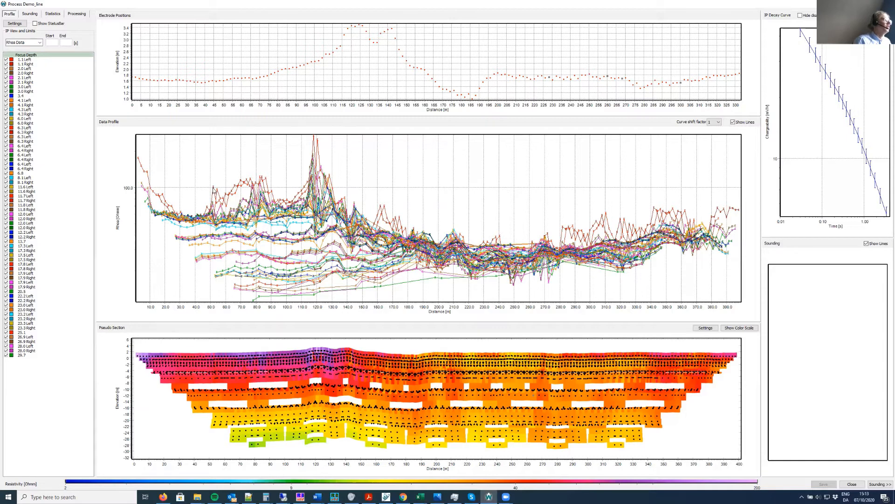
click(198, 233)
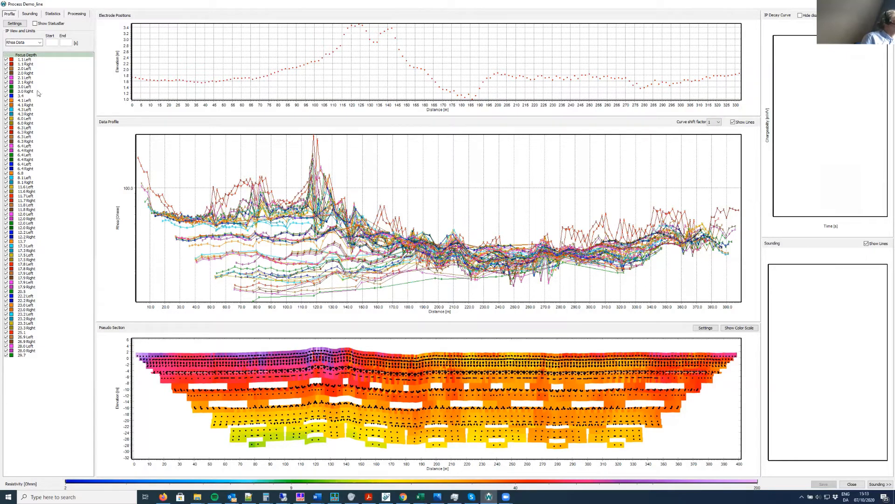
Hide all focus depths in the data profile and show only the 6.3 Right and upper 6.4 Left curves
right_click(32, 75)
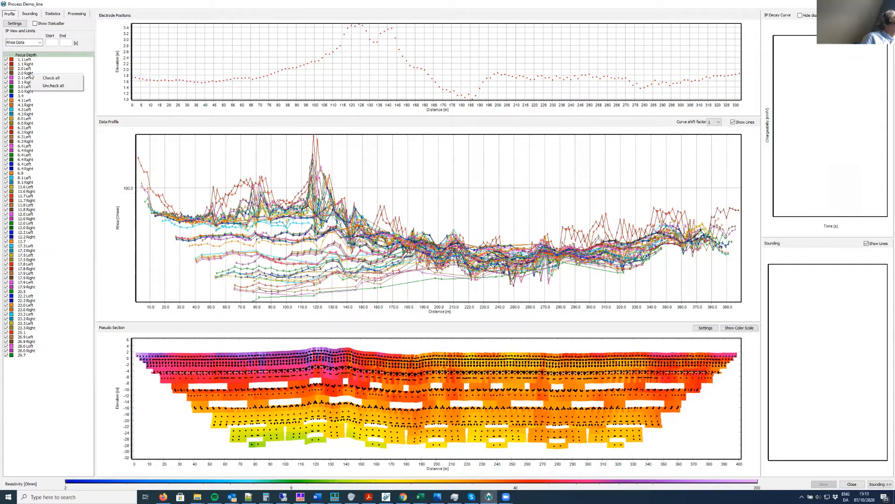
click(53, 86)
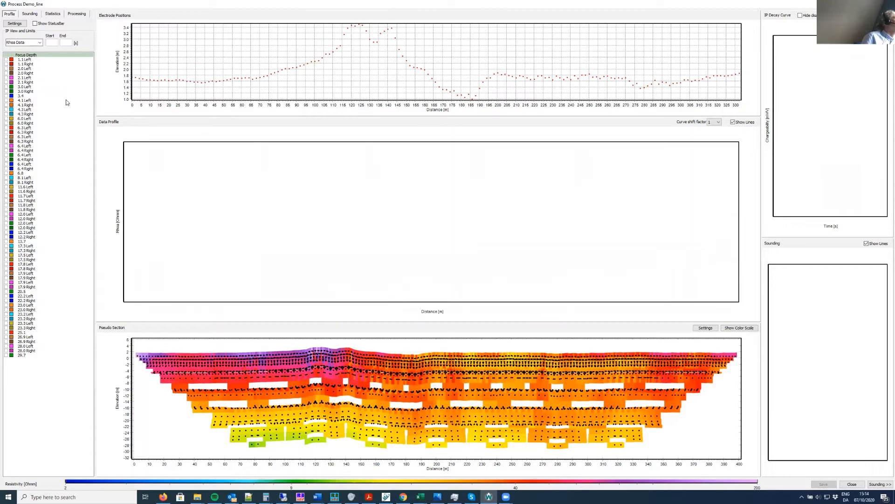
click(6, 141)
click(6, 146)
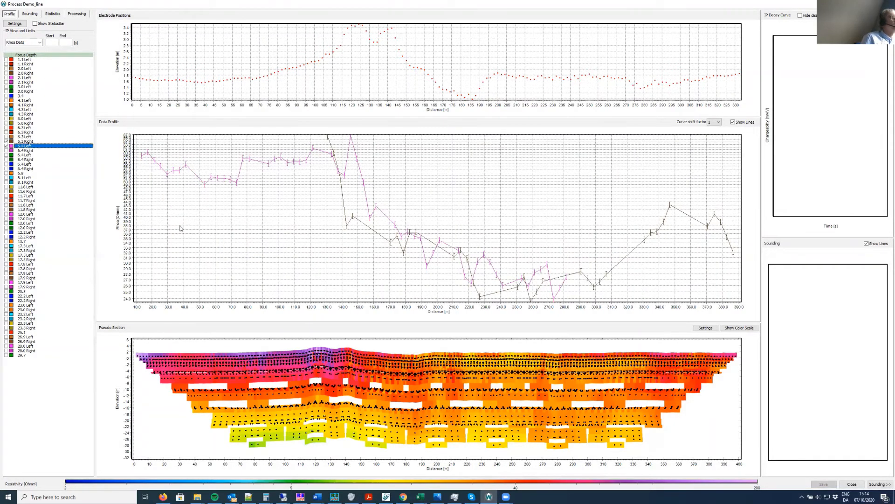
Replace the displayed curves in the data profile with only the blue 6.4 Left focus depth
click(6, 137)
click(7, 137)
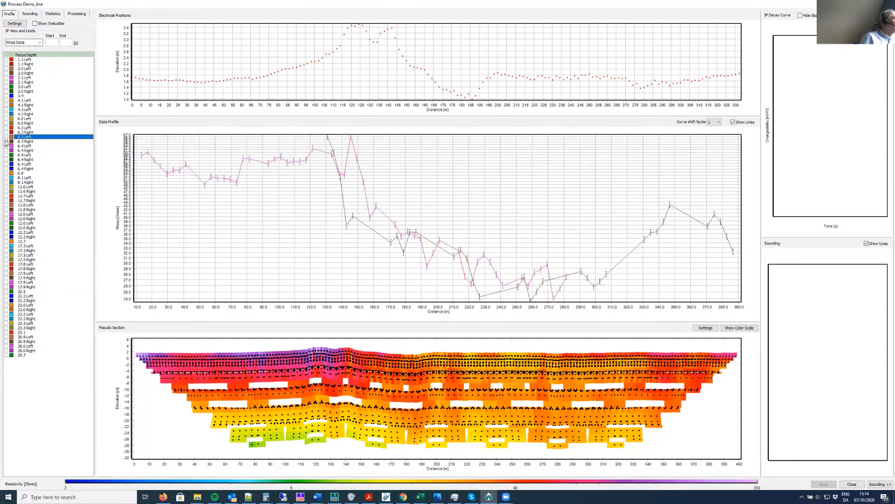
click(6, 141)
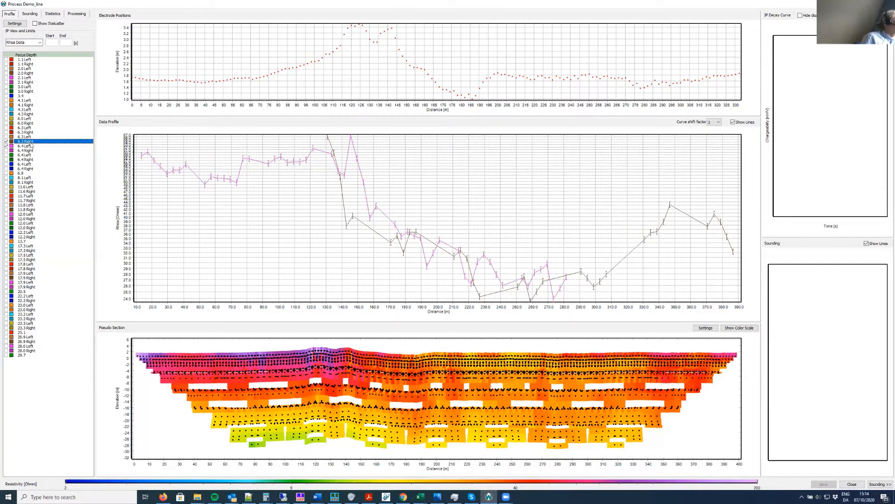
click(6, 142)
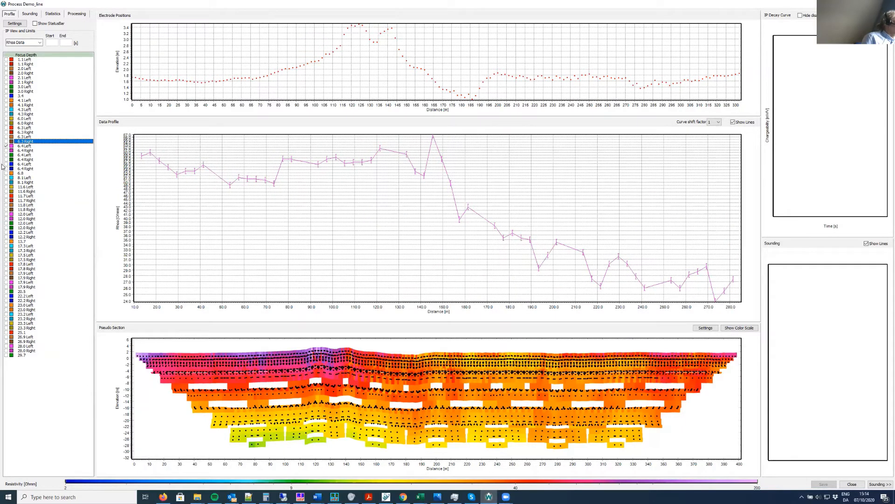
click(4, 164)
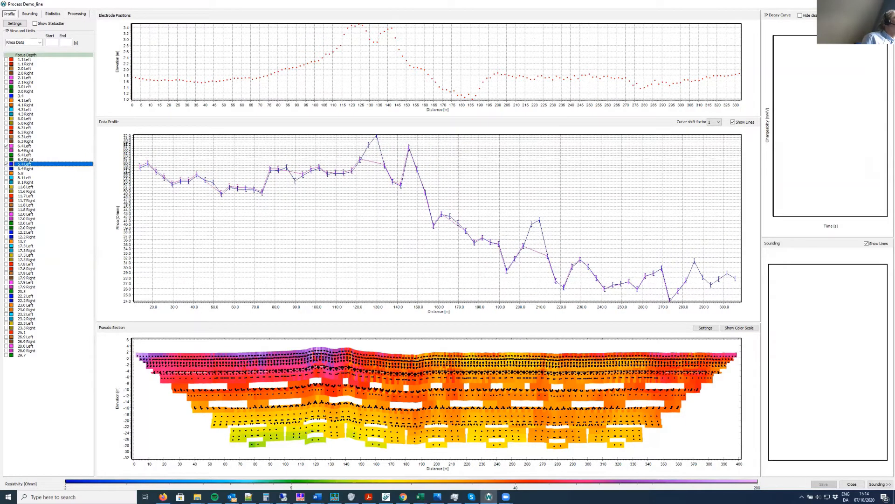
click(6, 146)
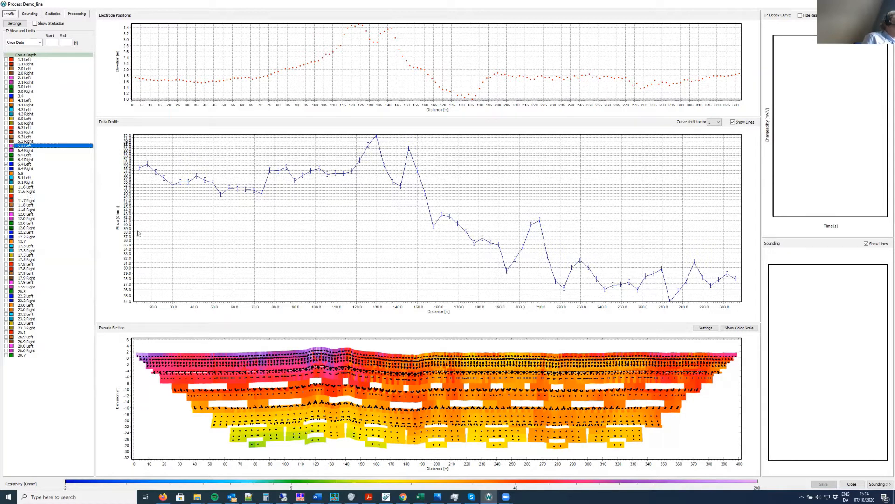
Change the data profile's Rhoa axis from logarithmic to linear scale, keeping its limits automatic
double_click(134, 217)
click(400, 217)
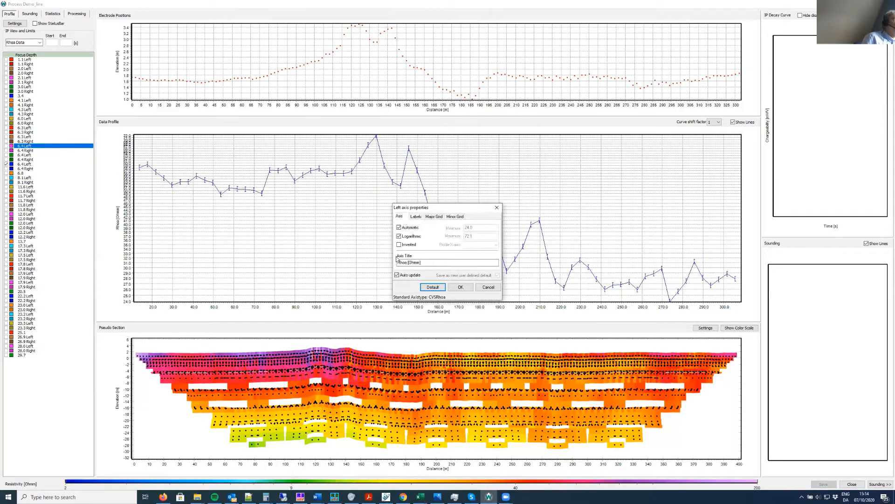
click(399, 237)
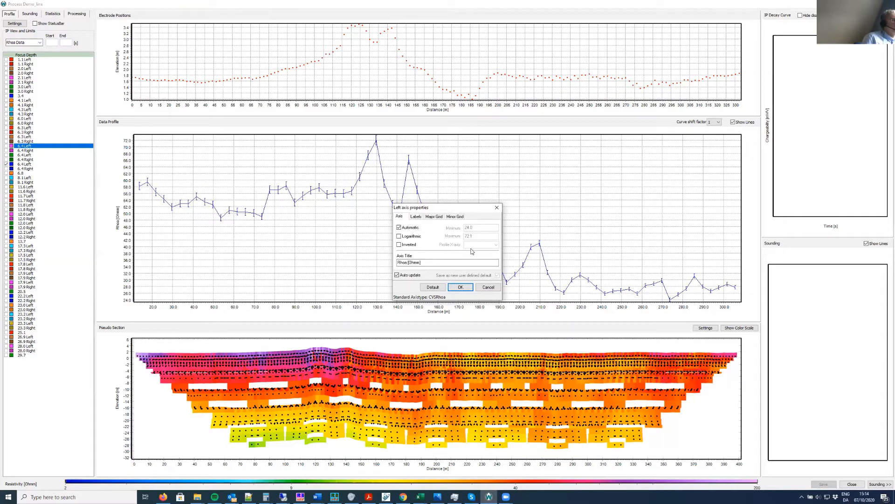
click(399, 228)
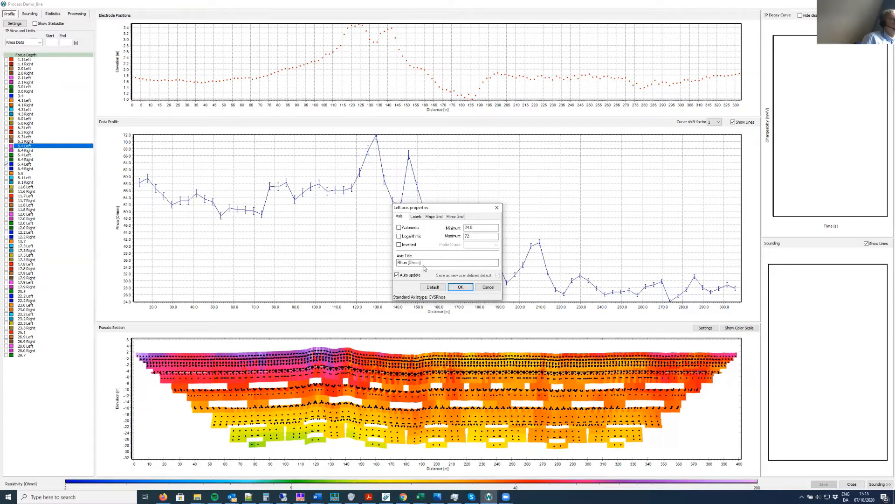
click(399, 228)
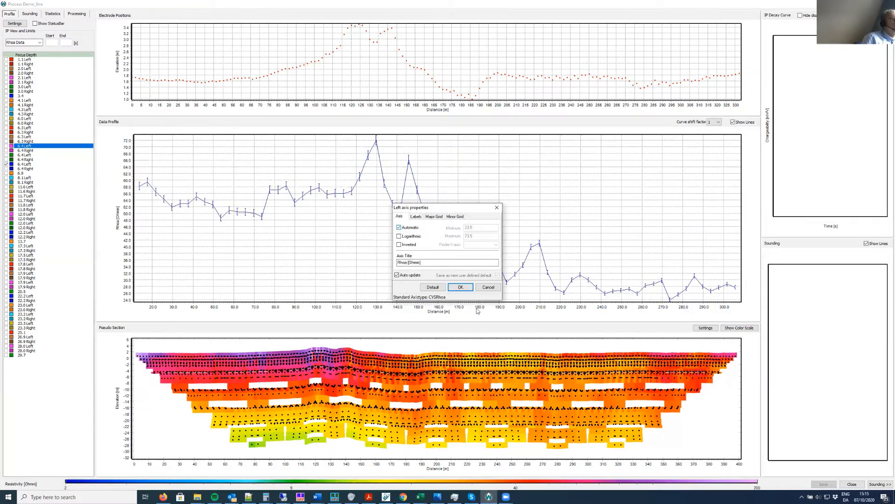
click(461, 287)
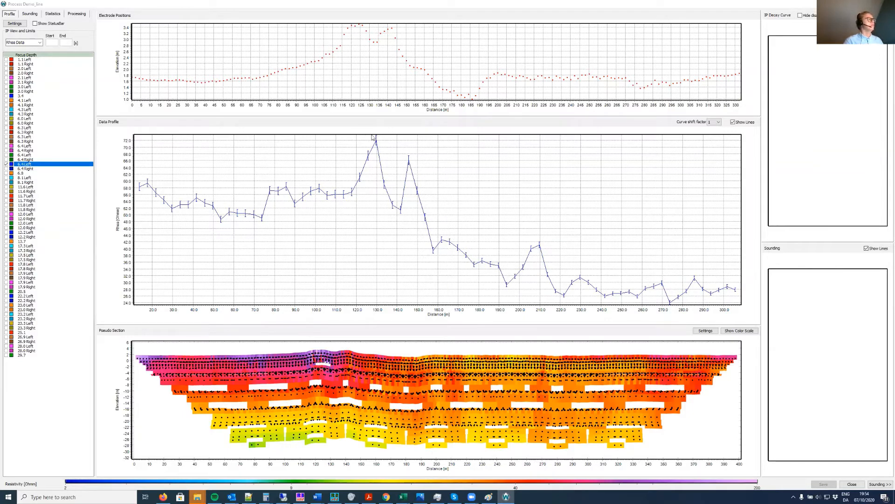
Display the IP decay curves for the data near 20 m, and switch the data profile to the 4.1 Left focus depth
drag(390, 140, 420, 227)
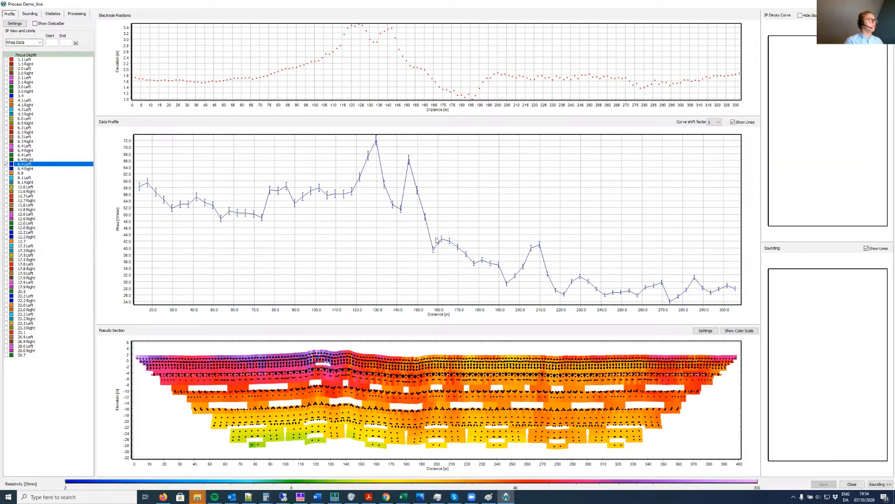
click(155, 189)
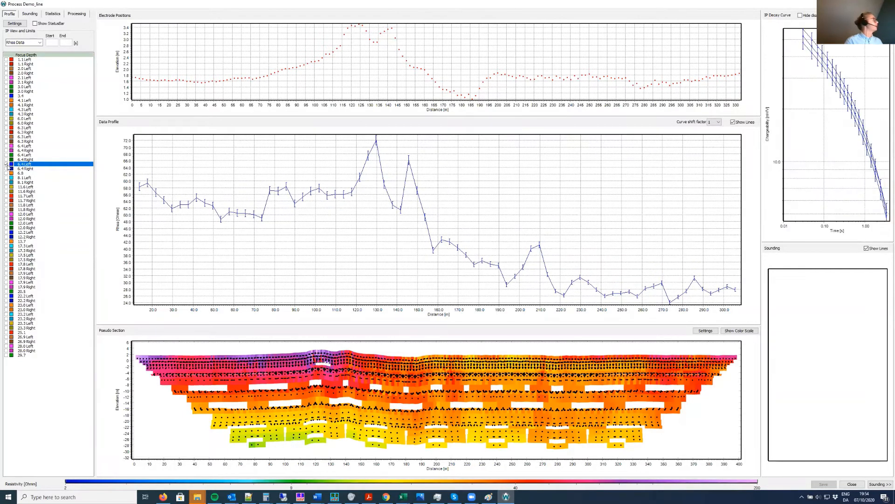
click(10, 101)
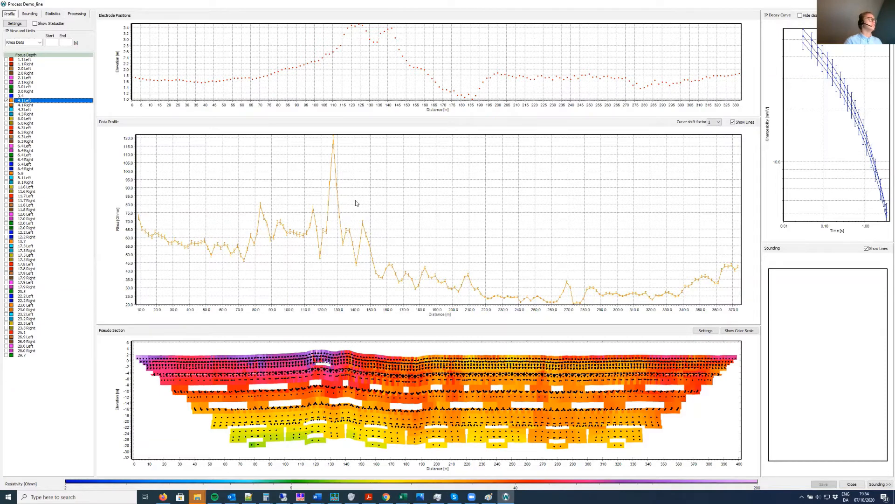
Disable the spike data points near 127 m on the 4.1 Left curve in the data profile
drag(321, 125, 364, 202)
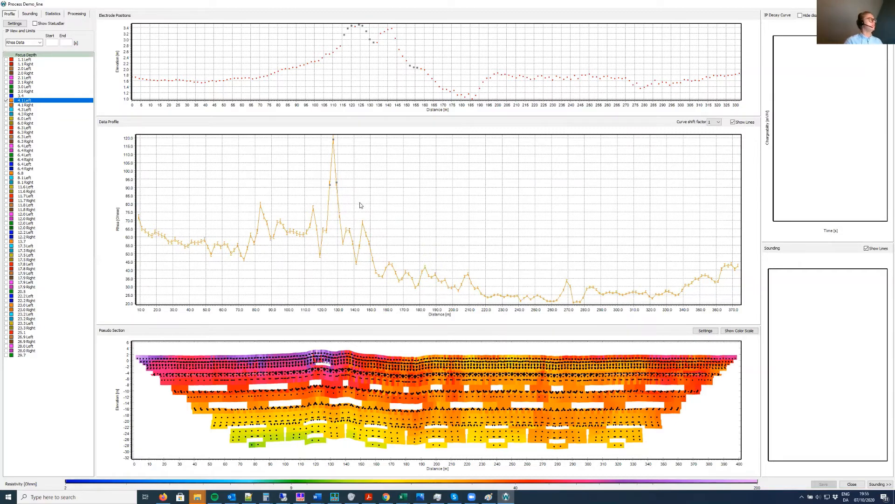
key(Delete)
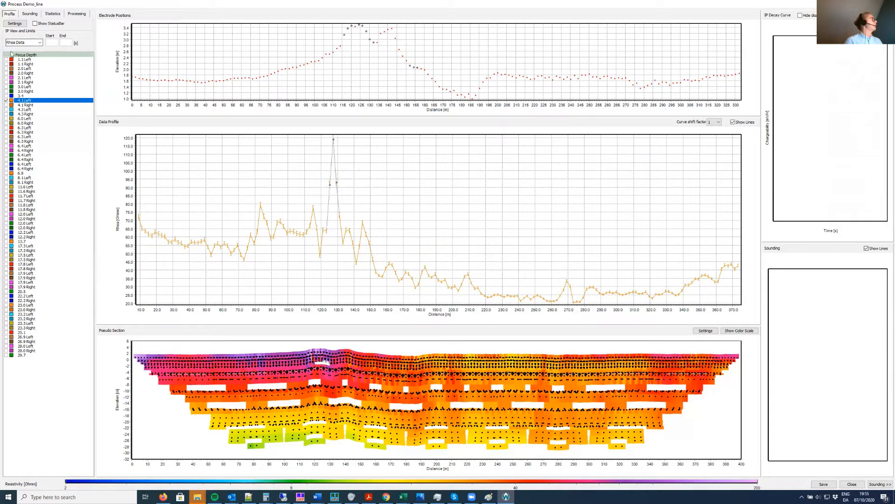
Switch the displayed data from Rhoa to the chargeability of IP Window 6
click(40, 44)
click(40, 43)
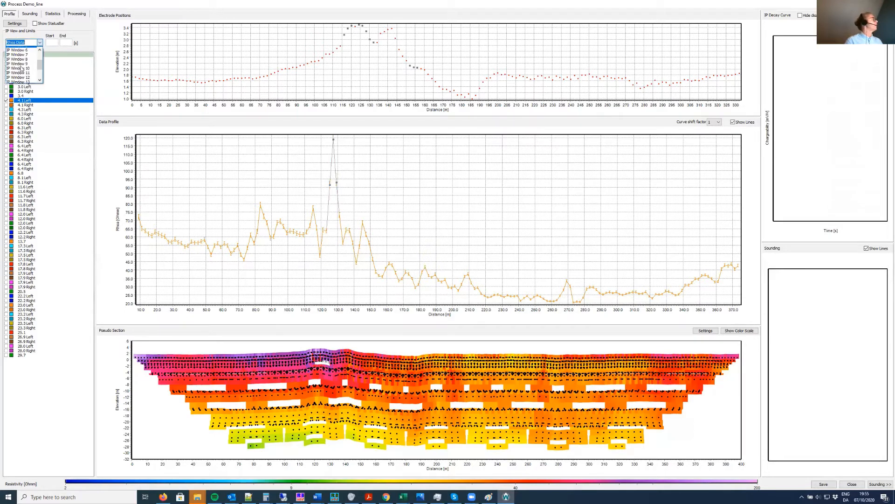
scroll(14, 66, down, 3)
scroll(13, 66, up, 1)
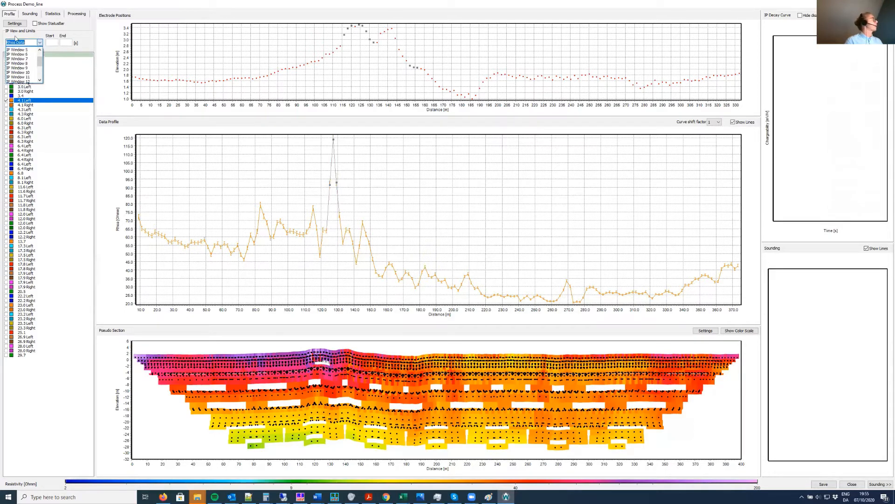
scroll(14, 63, up, 1)
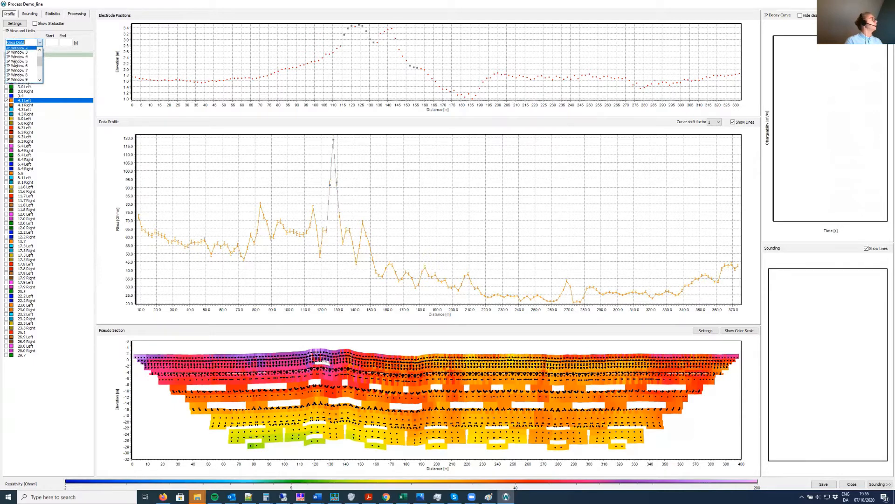
scroll(15, 64, down, 1)
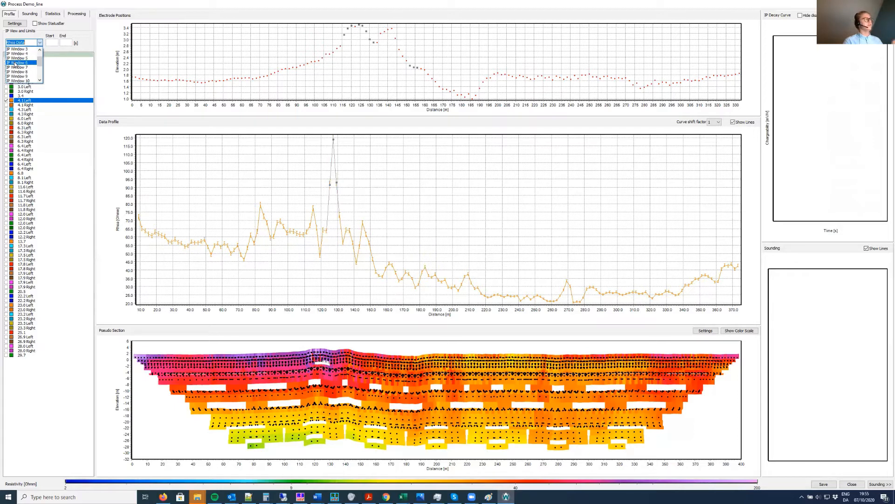
click(16, 63)
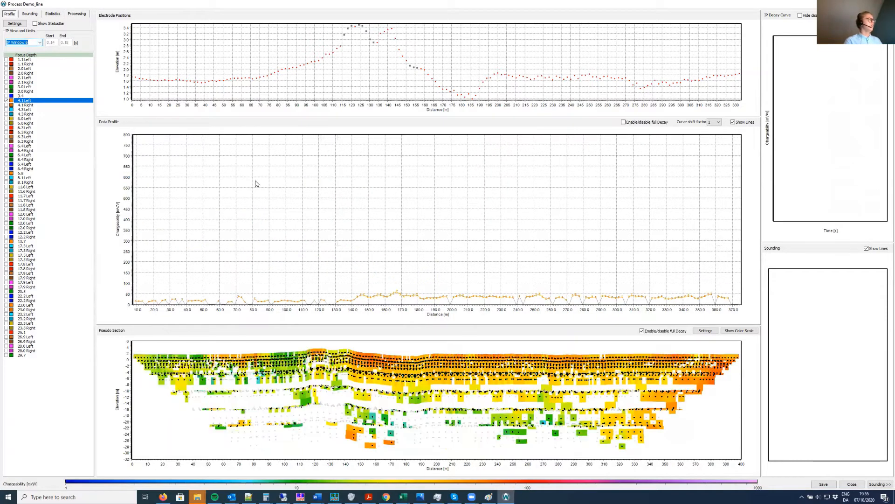
Set the data profile's Chargeability axis to automatic limits
double_click(134, 230)
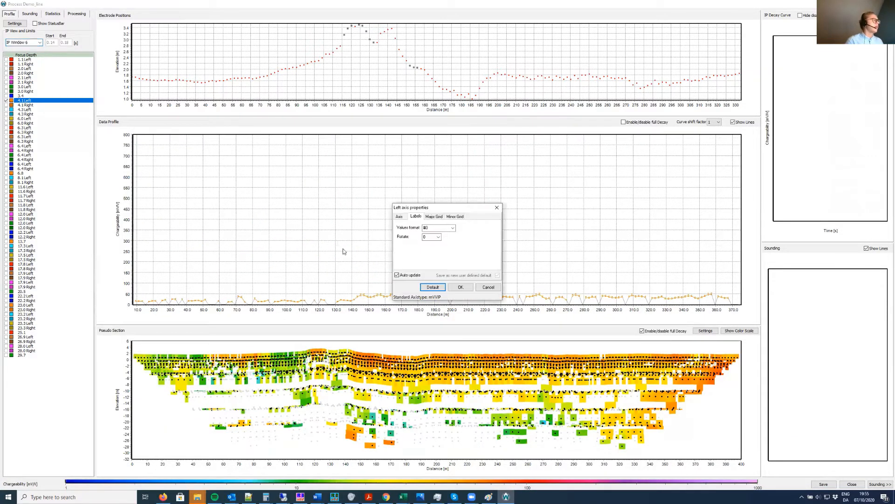
click(398, 227)
click(398, 227)
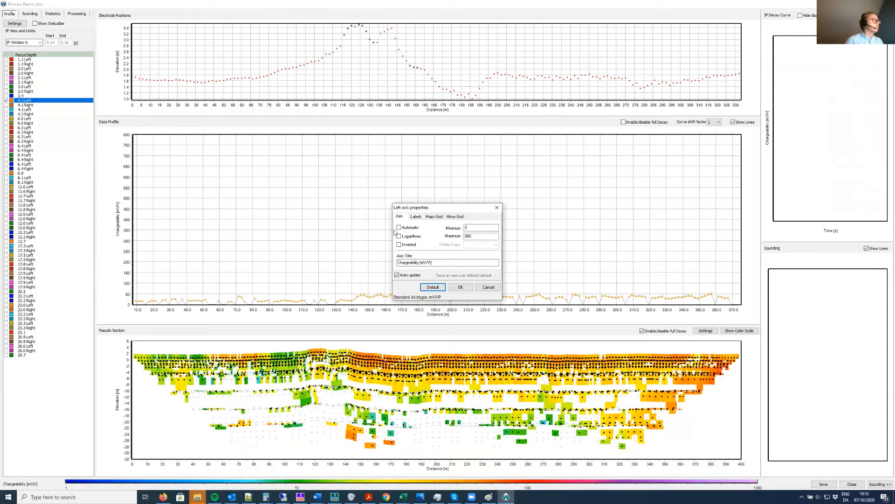
click(460, 287)
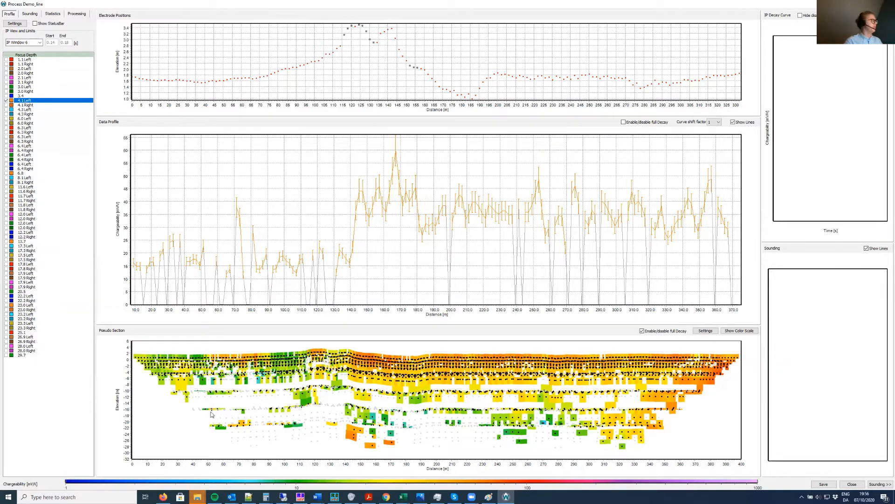
Return the display to Rhoa Data and show only the 6.0 Left and 6.0 Right focus depths in the data profile
click(39, 43)
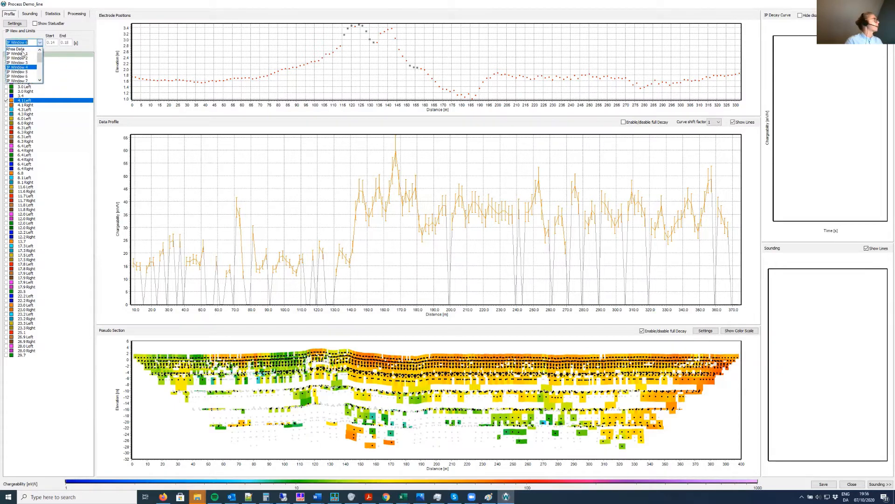
click(21, 49)
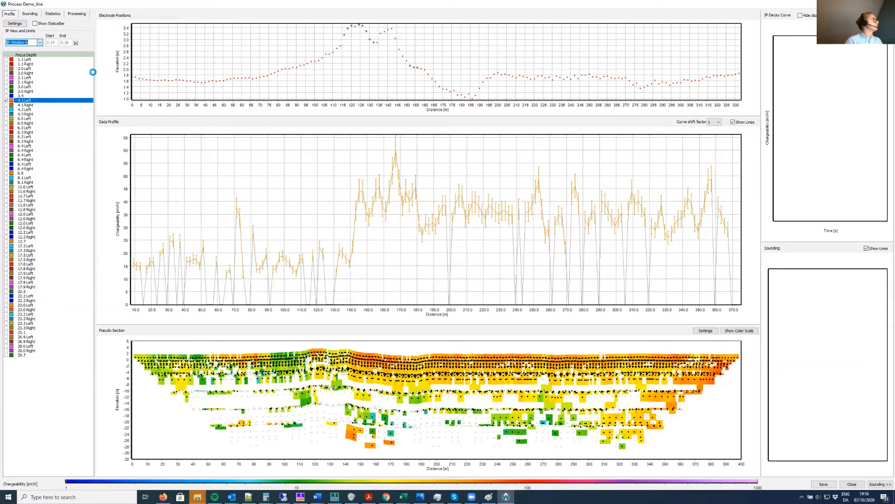
click(7, 164)
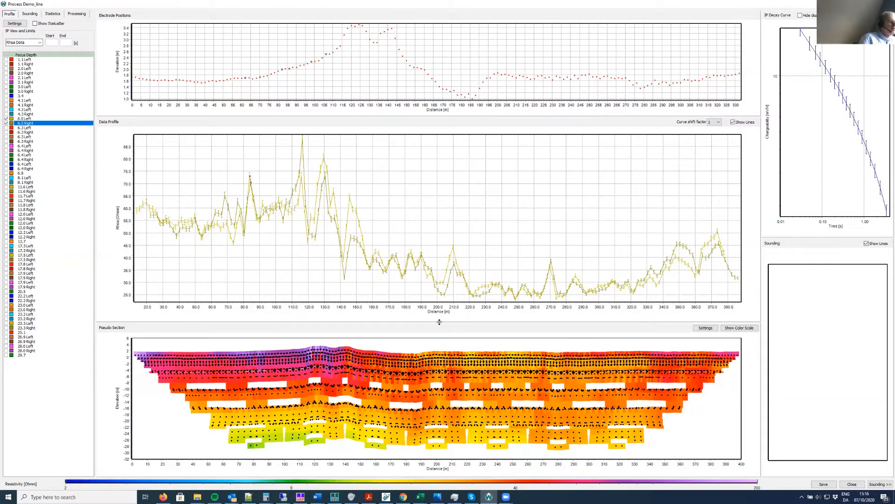
Enlarge the pseudo section to about twice its height and inspect the IP decay of shallow data points between about 150 and 180 m
drag(442, 294, 442, 231)
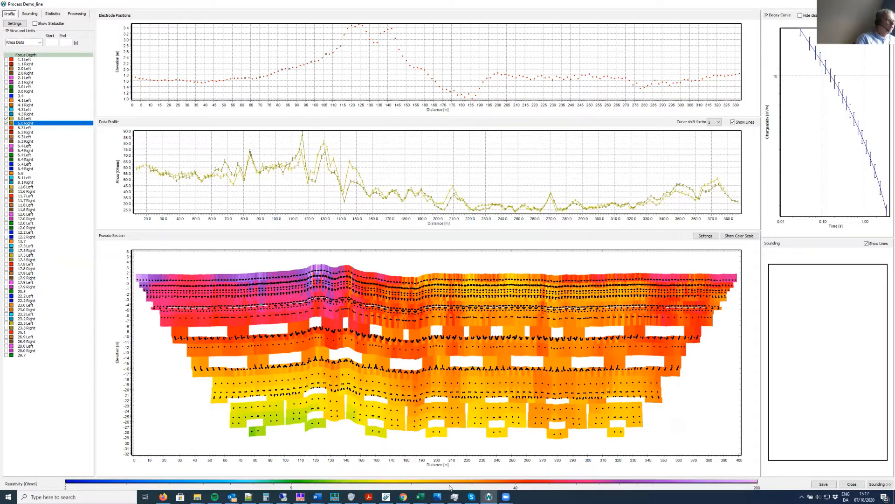
click(361, 298)
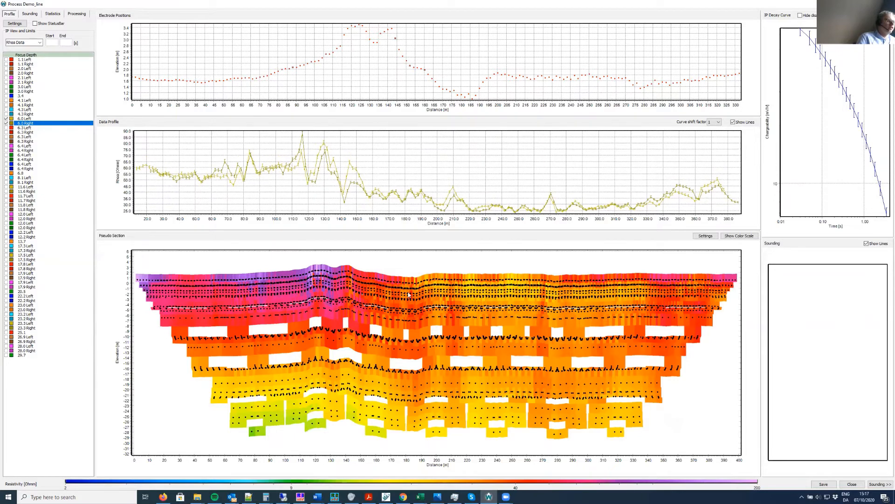
click(404, 301)
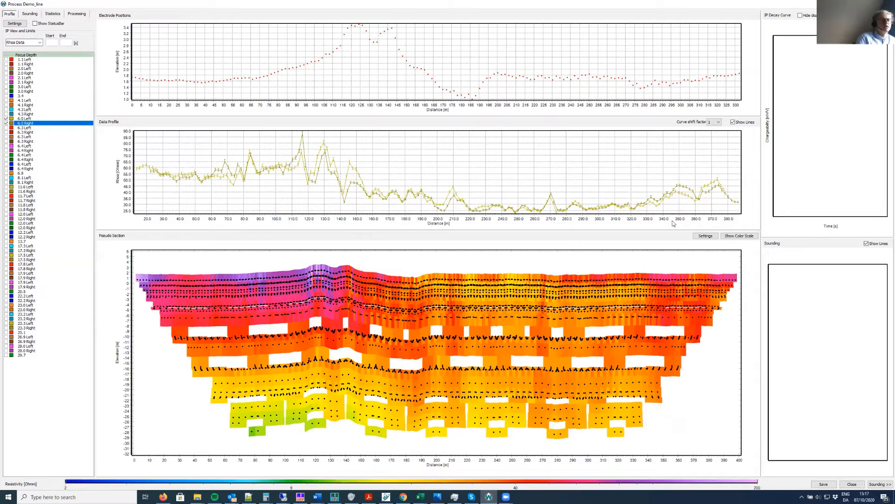
Review the pseudo section's colour scale and cell setup without changes, and display the IP decay curves of individual deeper data points
click(703, 236)
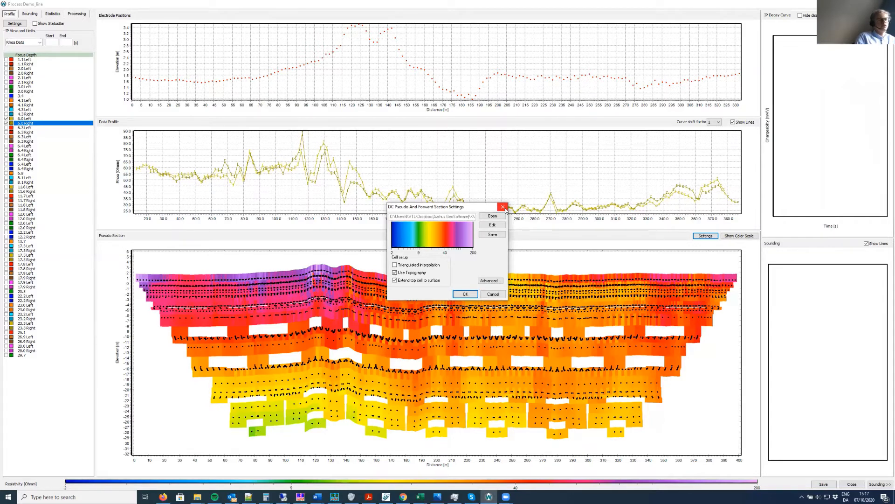
click(503, 206)
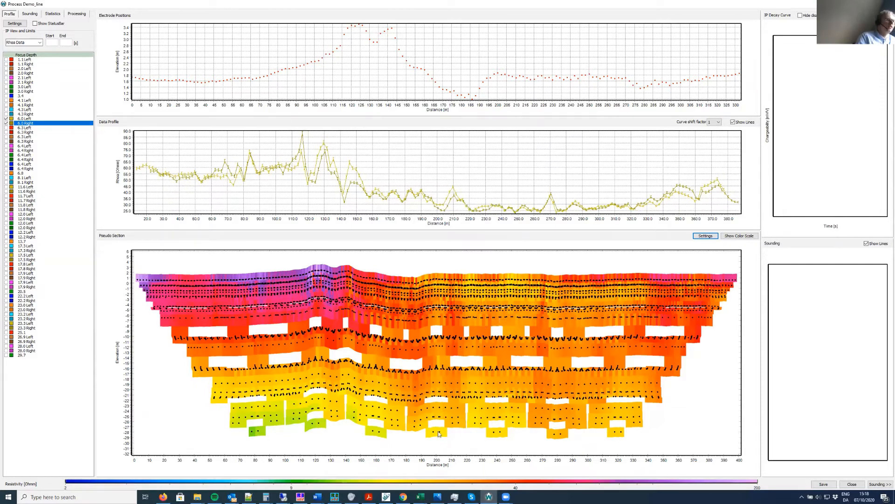
click(473, 403)
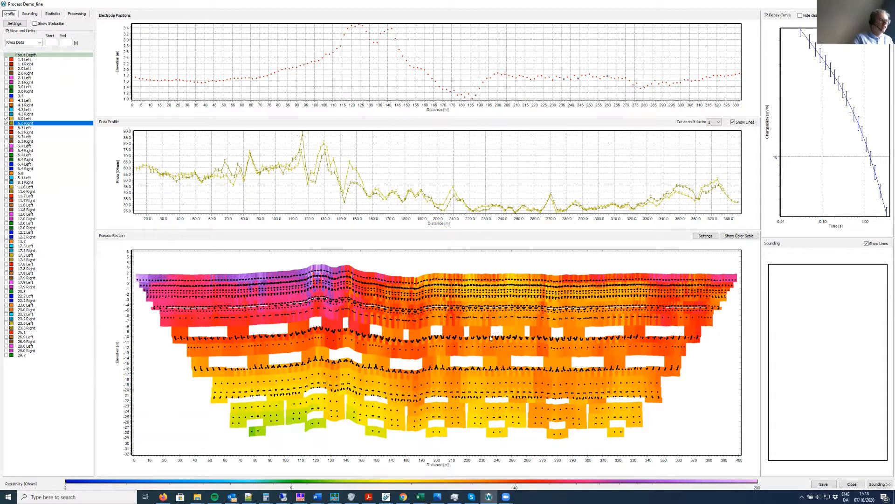
click(417, 325)
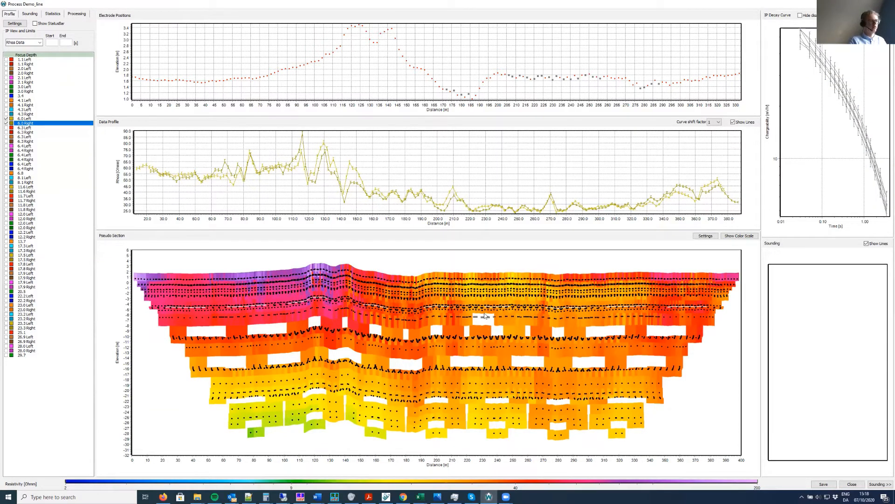
Disable the block of data points around 230 m at about -6 m elevation in the pseudo section, and re-enable them
click(479, 321)
drag(479, 321, 495, 324)
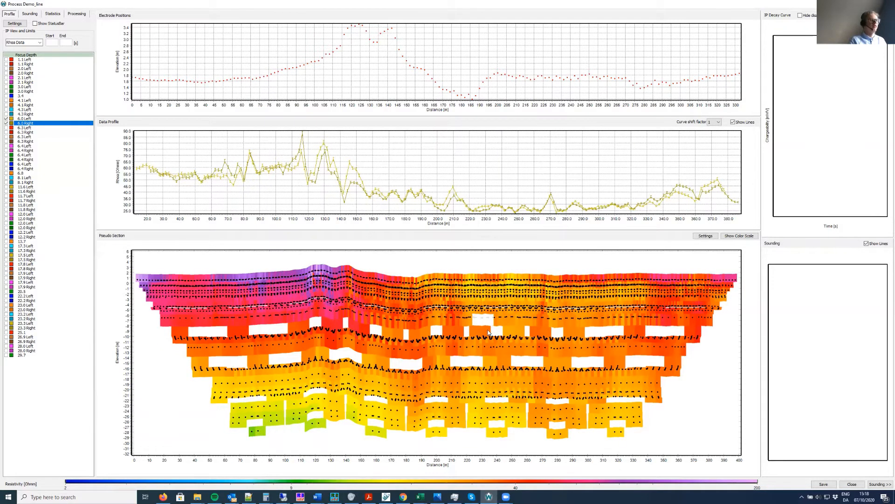
key(Delete)
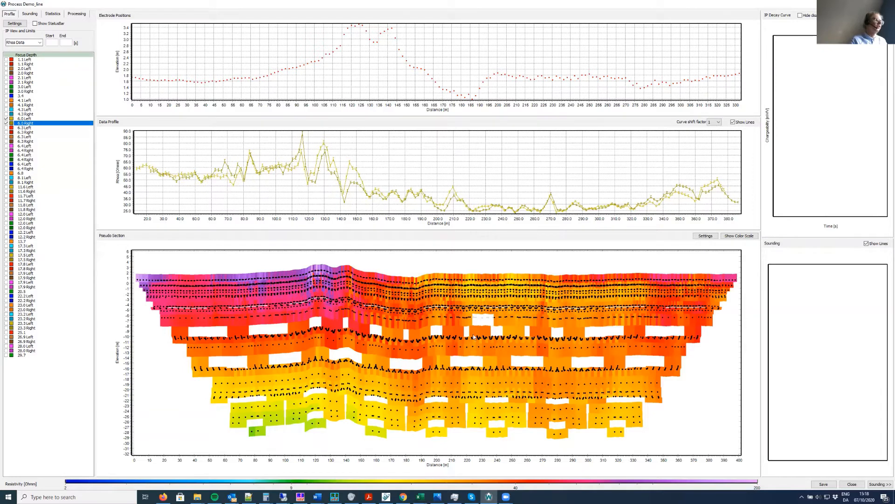
drag(470, 313, 501, 329)
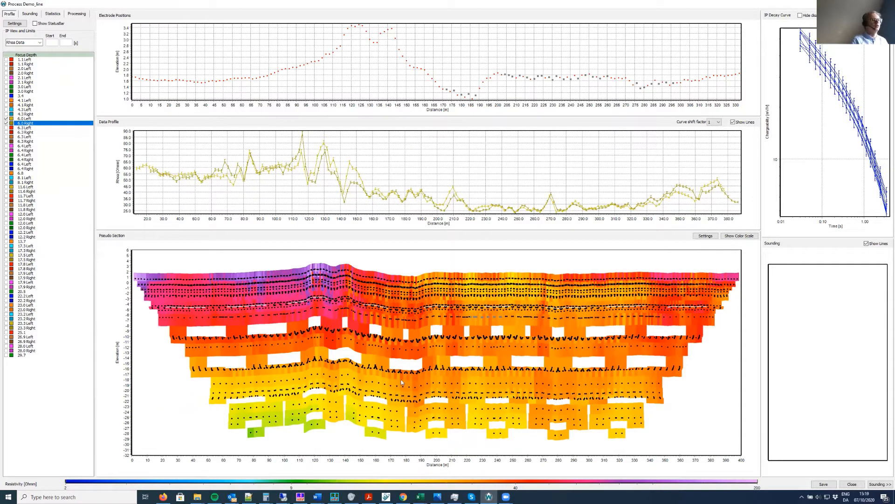
Compare the IP decay curves of point groups at about 200, 220 and 250 m in the upper pseudo section
click(460, 284)
mouse_move(484, 288)
mouse_down()
mouse_move(465, 309)
mouse_move(467, 292)
mouse_up()
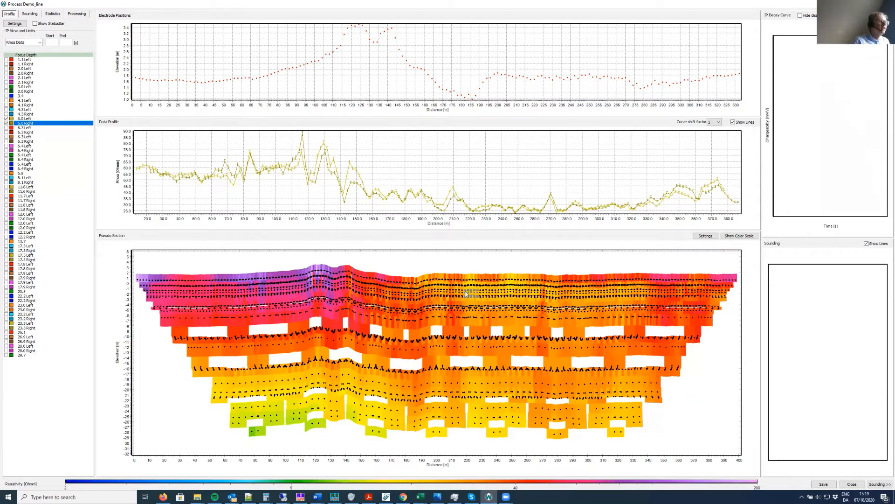
right_click(465, 293)
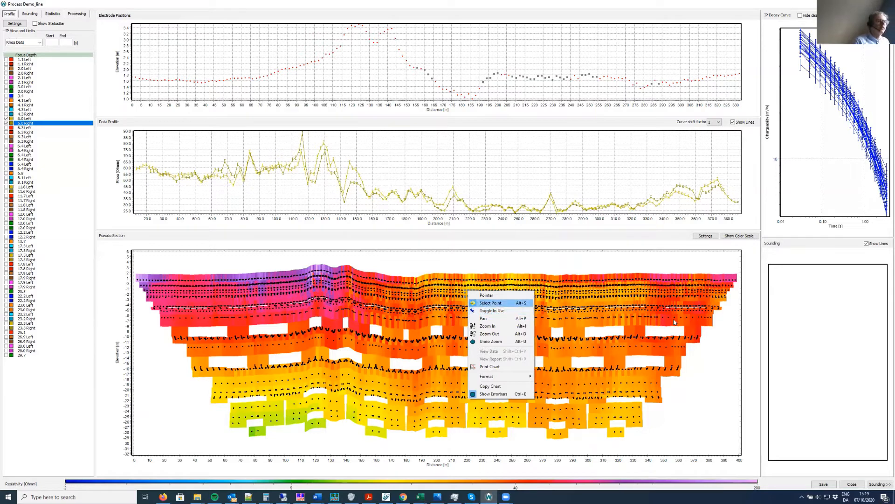
click(558, 373)
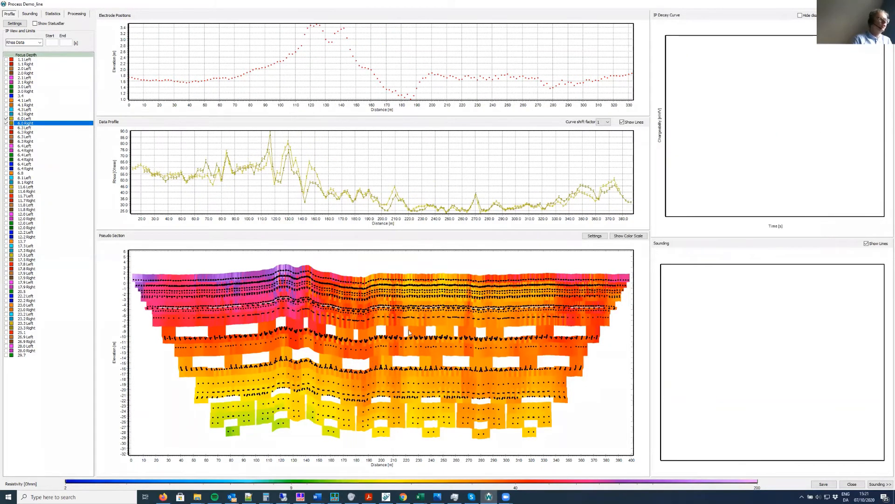
click(382, 307)
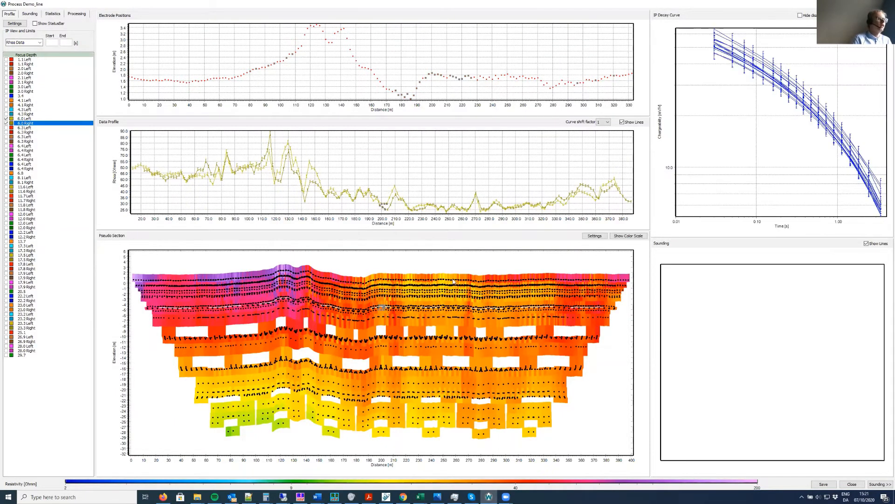
click(447, 289)
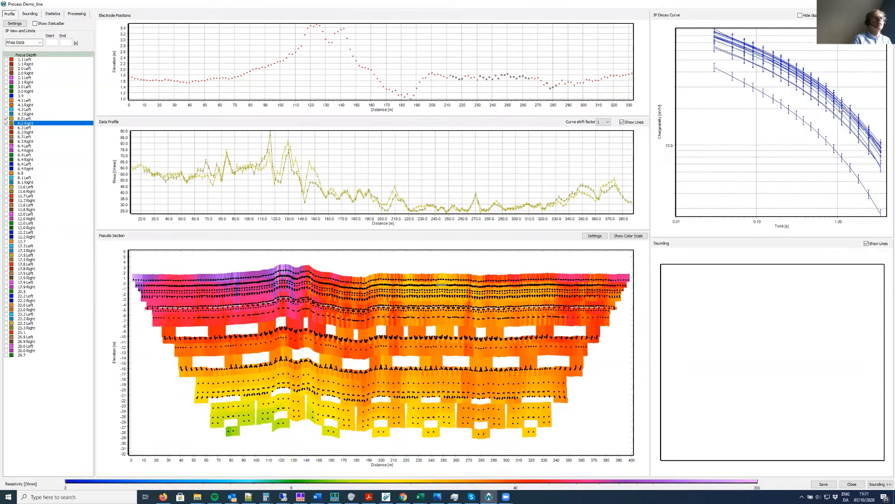
Disable the latest time gates of the IP decay curves for the shallow points near 240 m, and briefly hide the disabled data
click(429, 295)
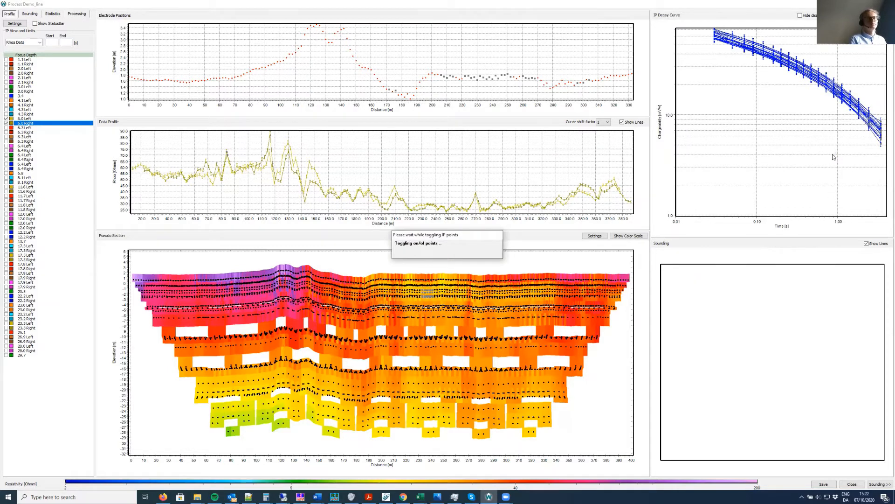
drag(834, 158, 880, 94)
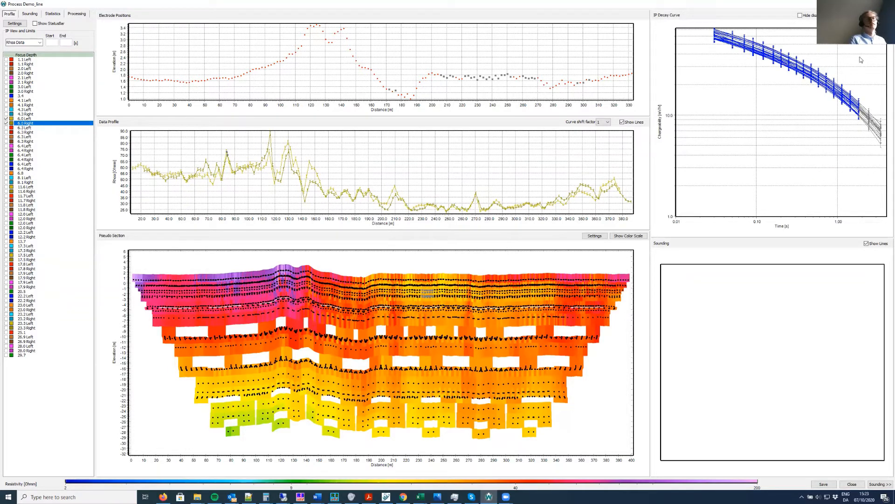
click(801, 14)
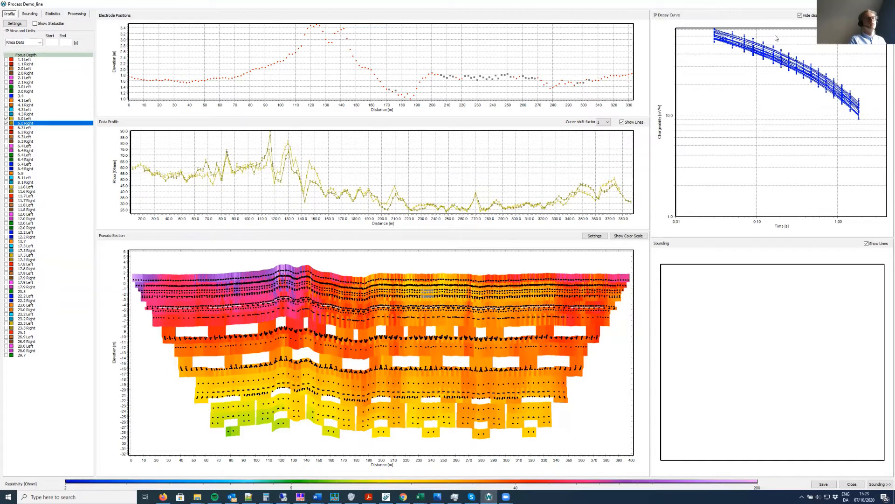
click(800, 15)
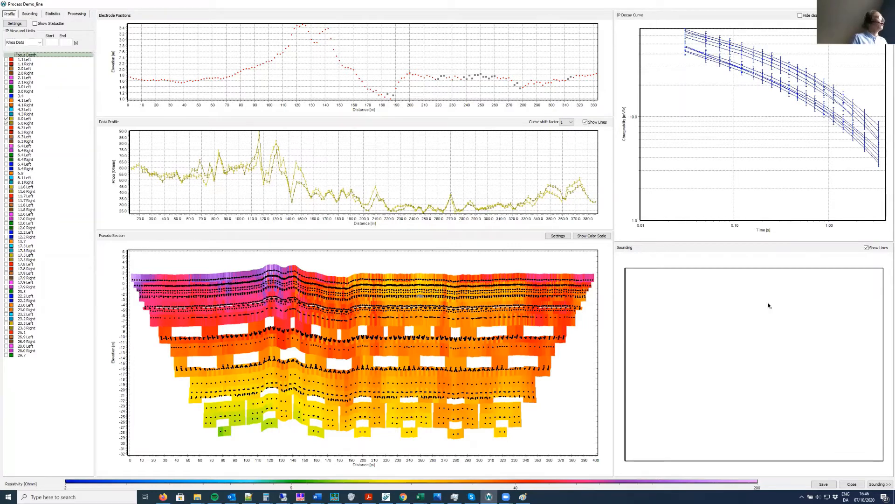
Display the resistivity sounding curve for the data position at 171.0 m
click(30, 16)
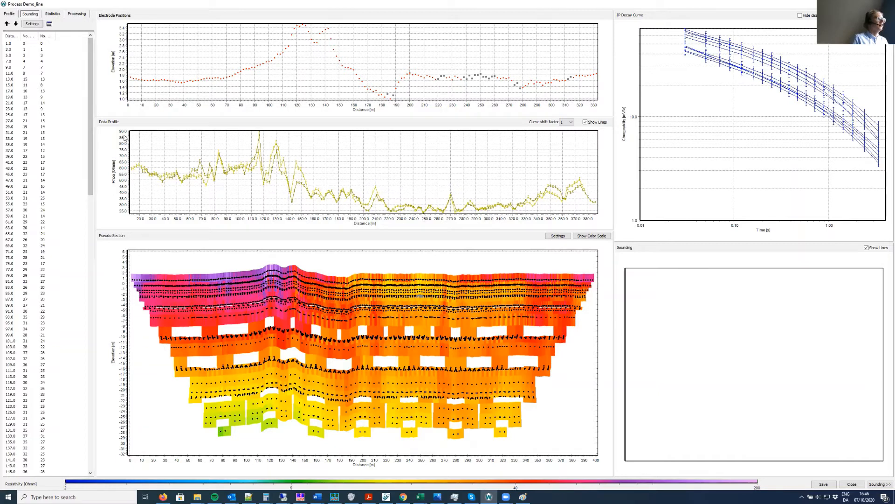
scroll(28, 55, down, 2)
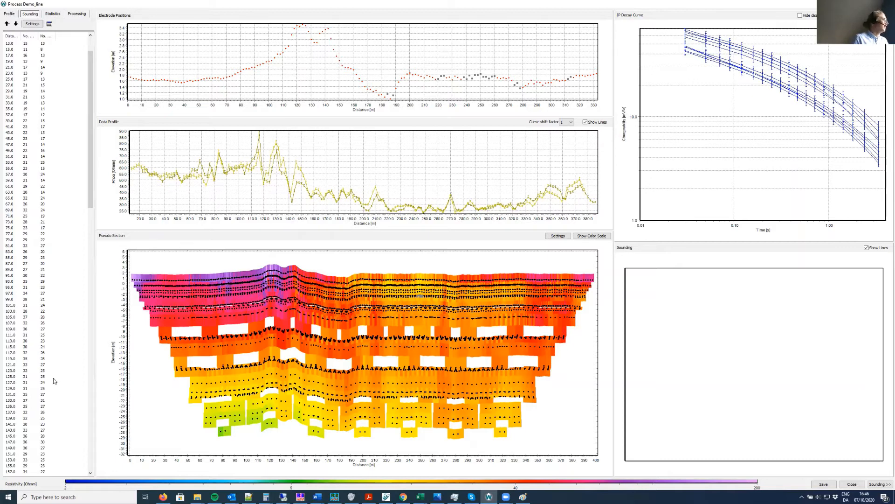
scroll(35, 379, down, 4)
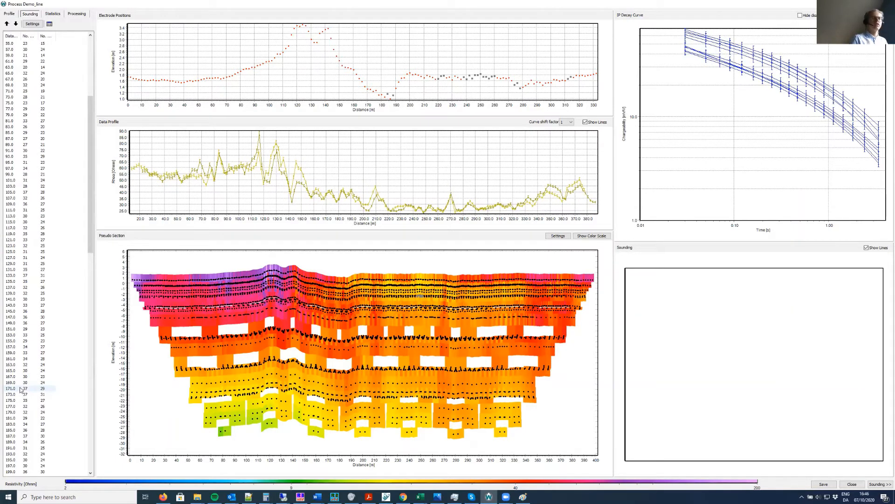
click(20, 389)
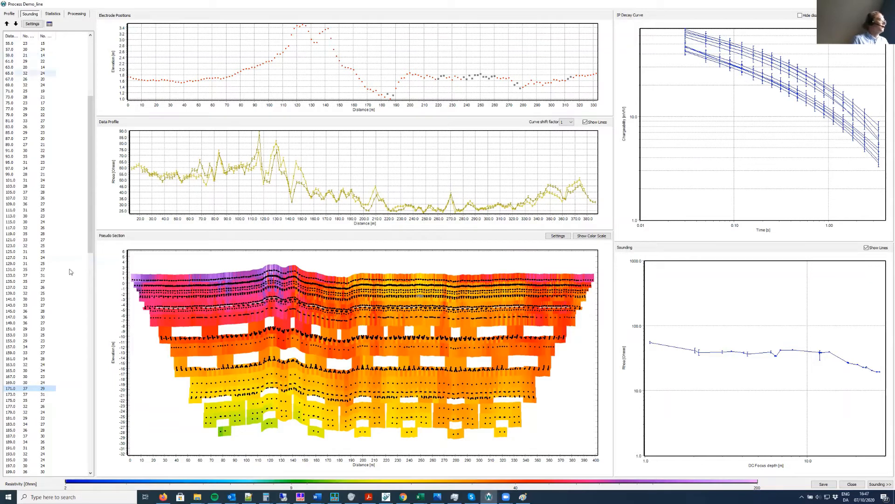
Review the line's data statistics, including the number of data and the number of electrodes
click(53, 15)
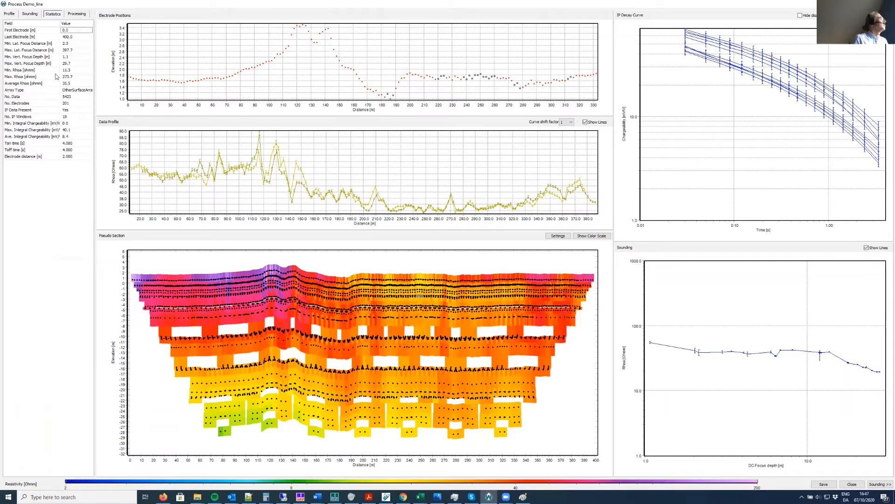
click(66, 97)
key(Down)
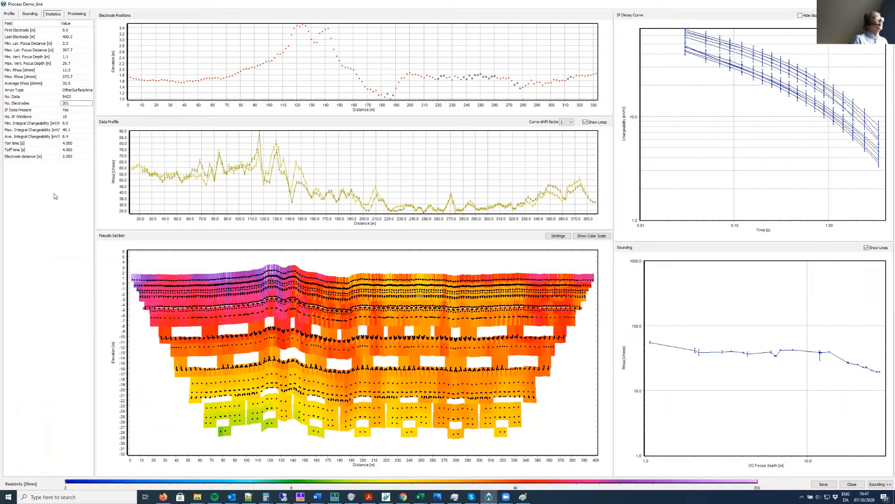
Review the IP filter's choices for the minimum number of IP points, keeping the current setting
click(73, 16)
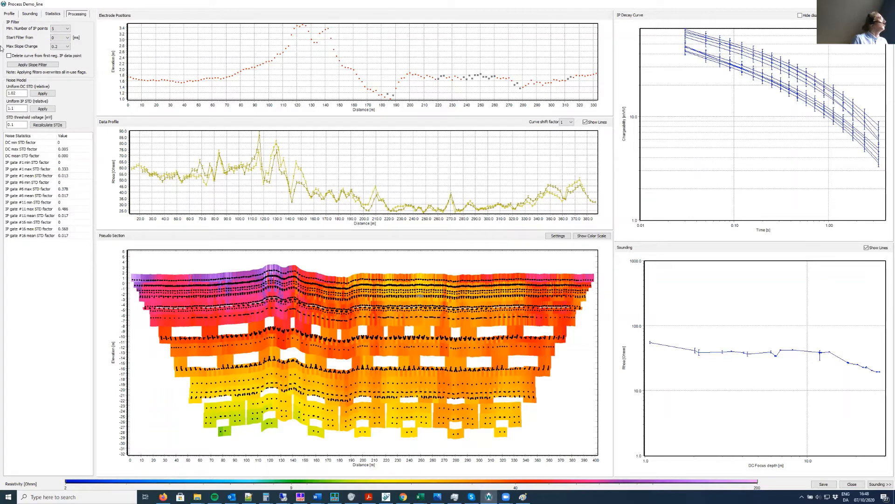
click(66, 30)
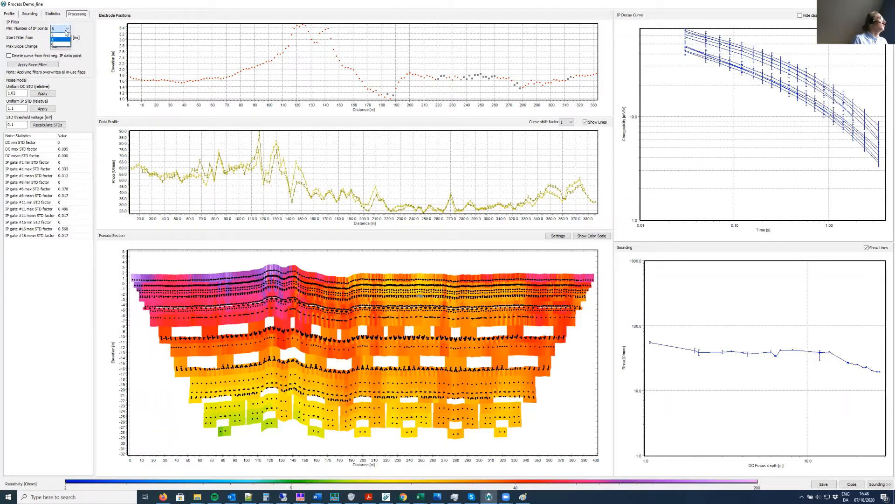
click(63, 38)
click(66, 29)
click(61, 40)
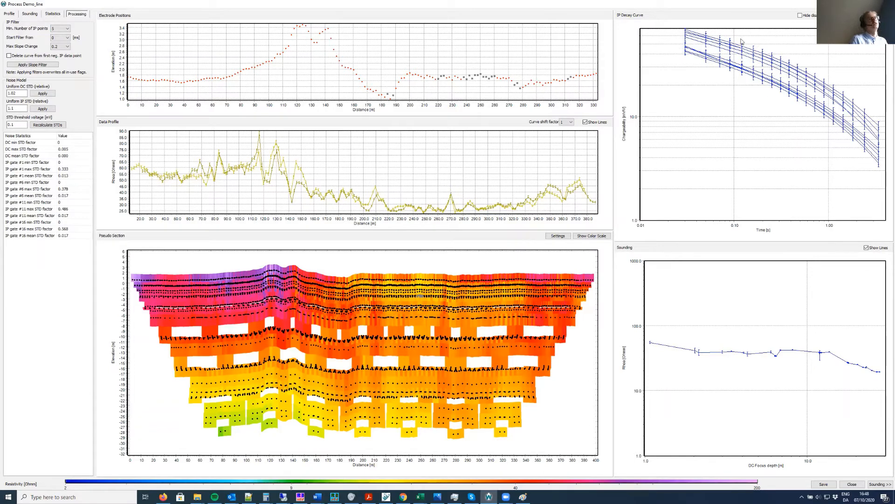
click(57, 30)
click(55, 40)
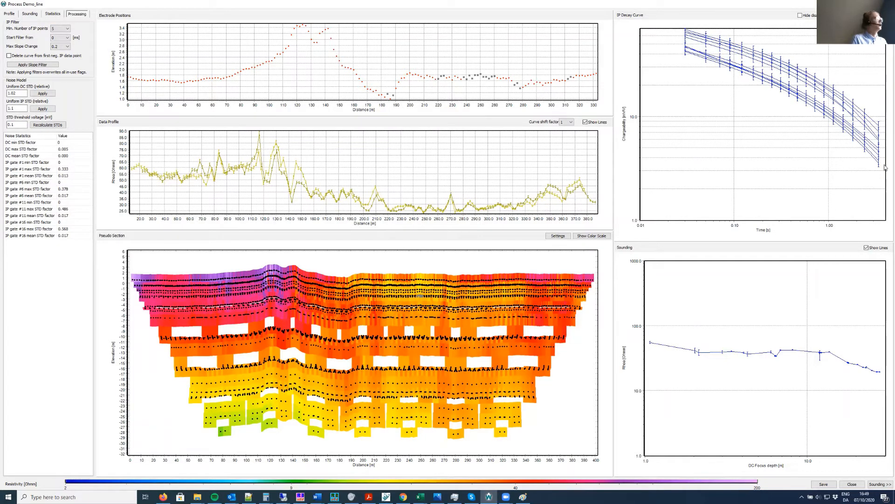
Set the IP filter's maximum slope change to 0.5
click(70, 48)
click(70, 48)
click(67, 47)
scroll(58, 70, down, 1)
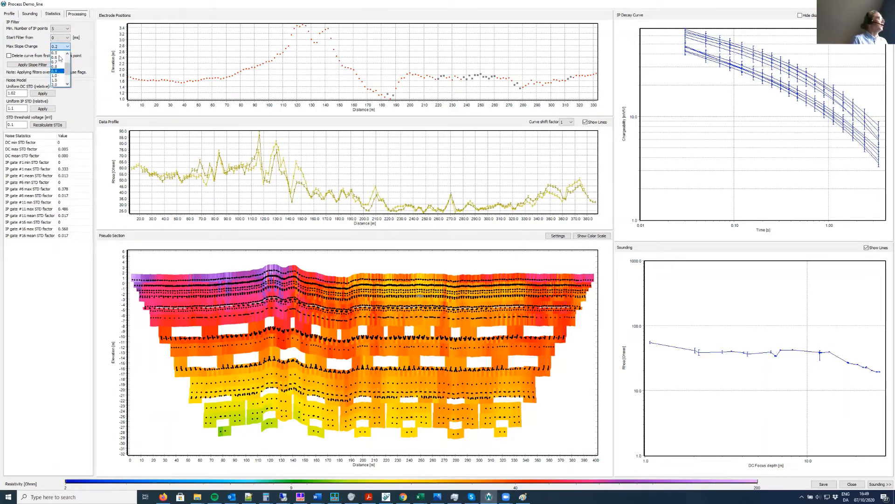
scroll(59, 56, up, 1)
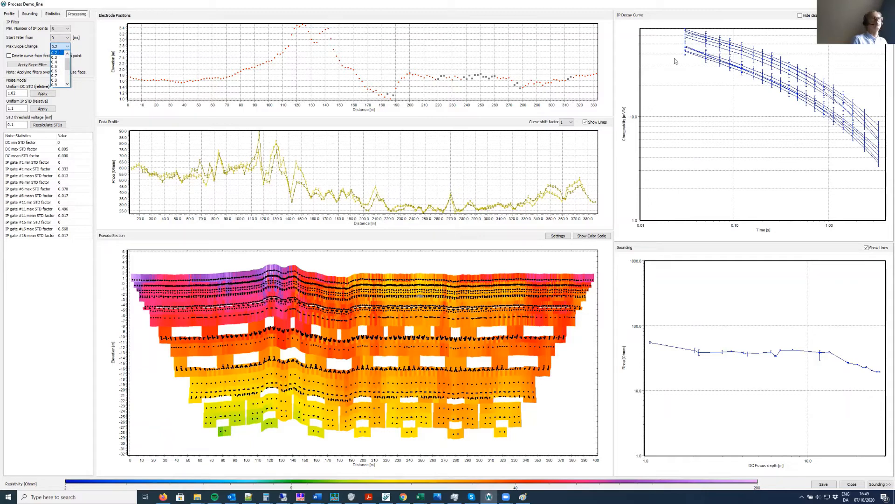
click(788, 104)
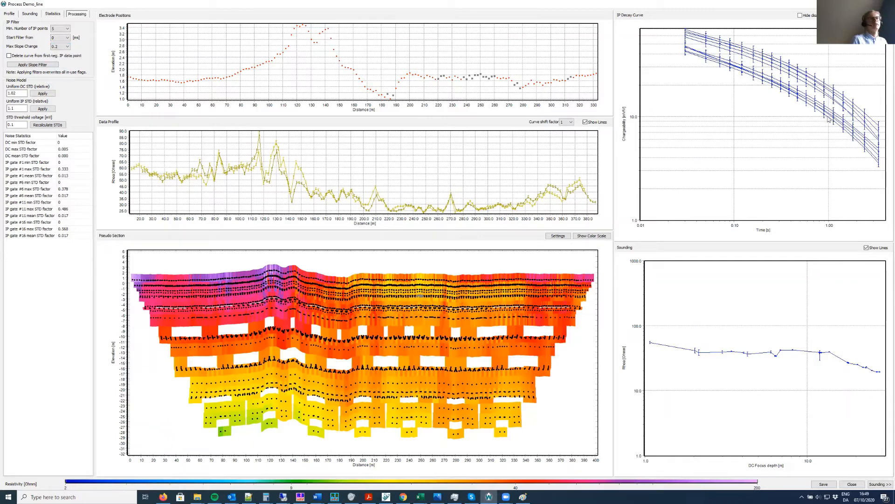
click(67, 47)
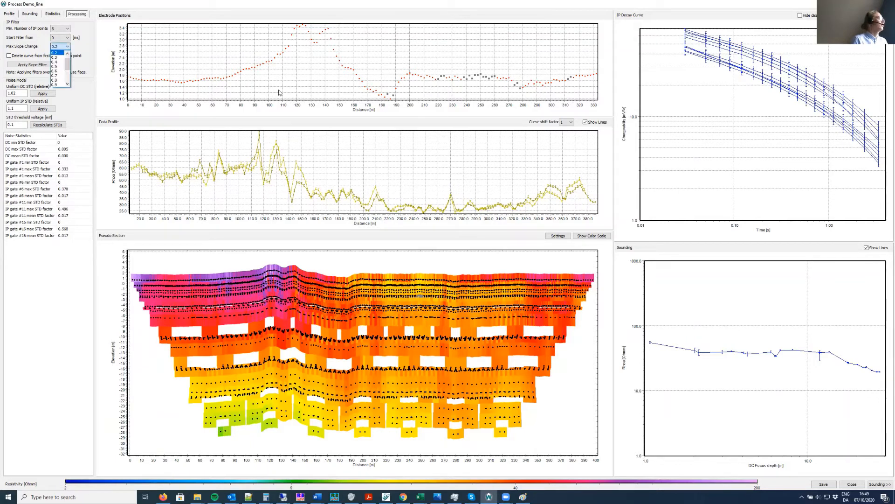
click(801, 103)
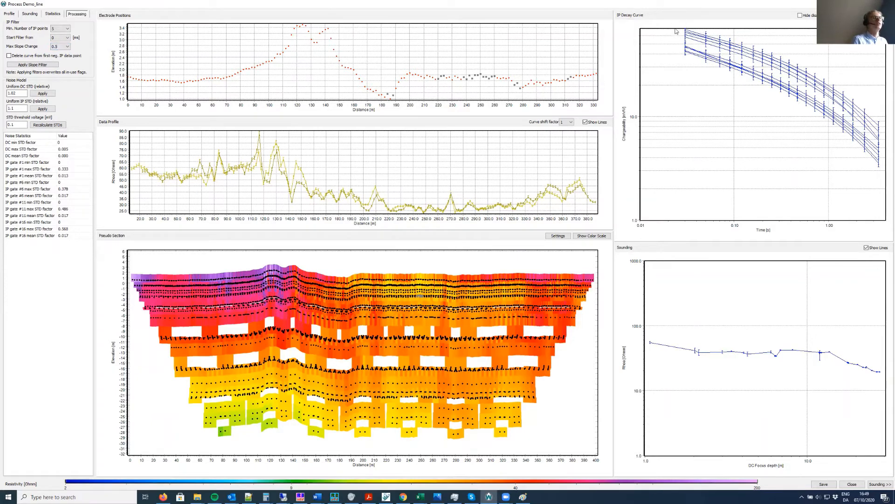
Apply the slope filter from 100 ms with curve deletion from the first negative IP point, and inspect the deepest points near 280 m
click(67, 38)
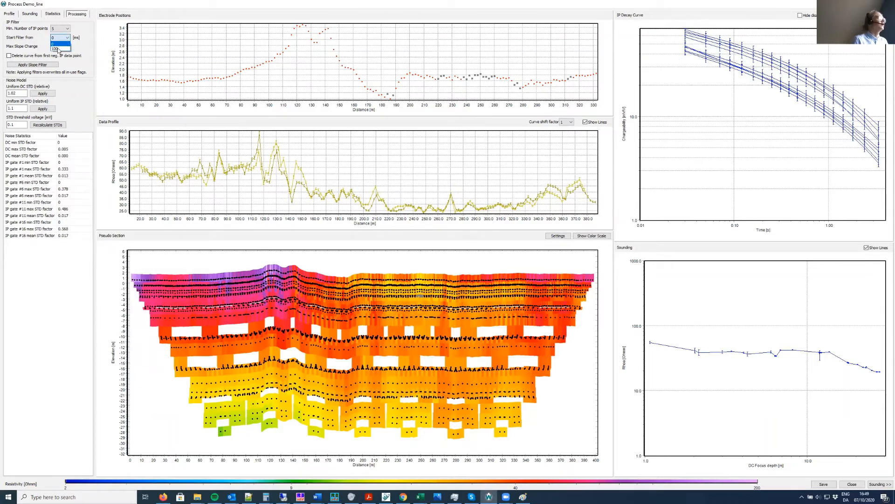
click(621, 190)
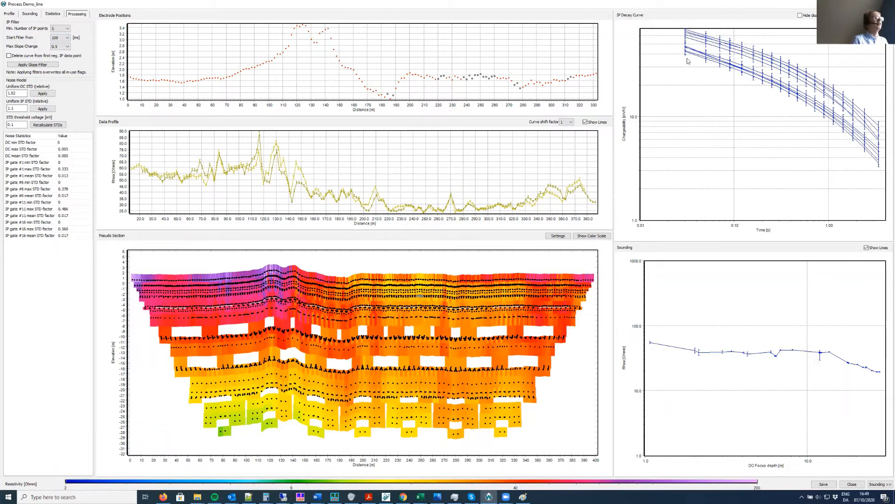
click(9, 56)
click(19, 65)
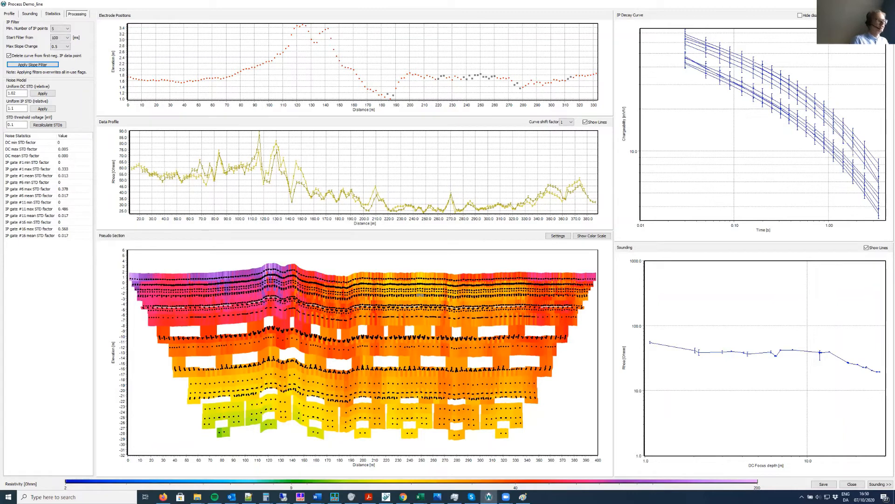
drag(429, 415, 467, 441)
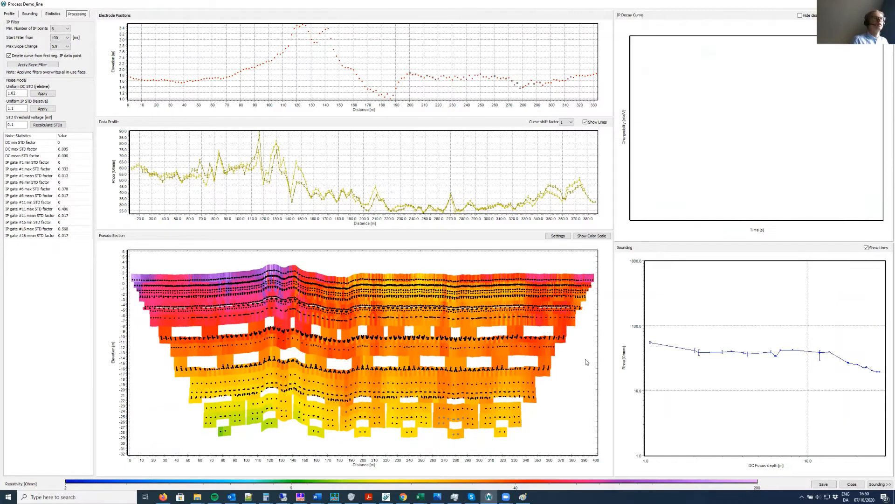
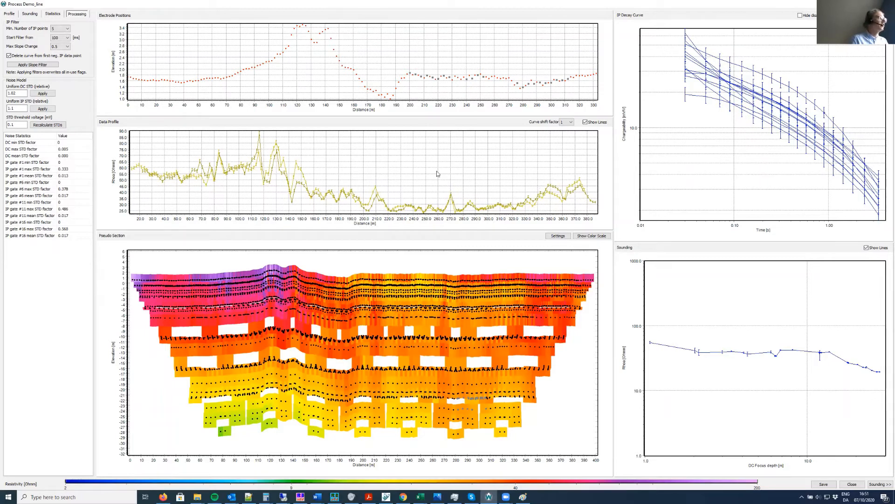
Apply a uniform relative DC STD of 1.05 to the data
click(21, 92)
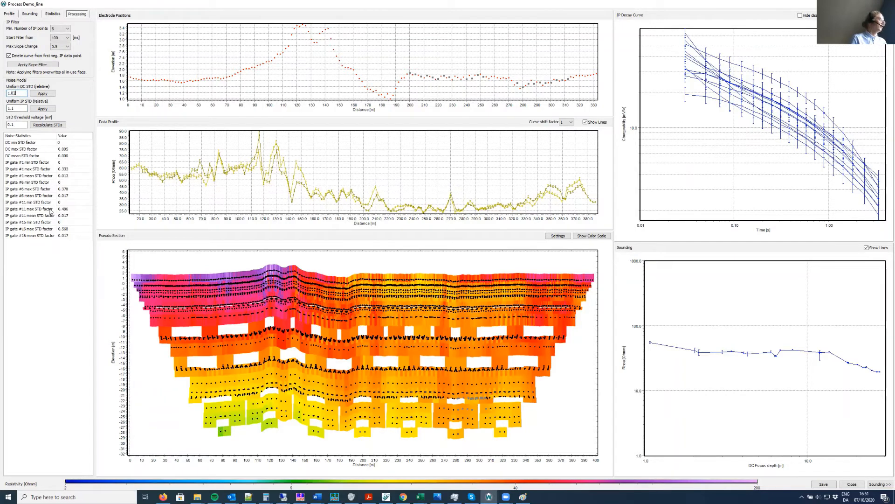
key(BackSpace)
text(5)
click(37, 95)
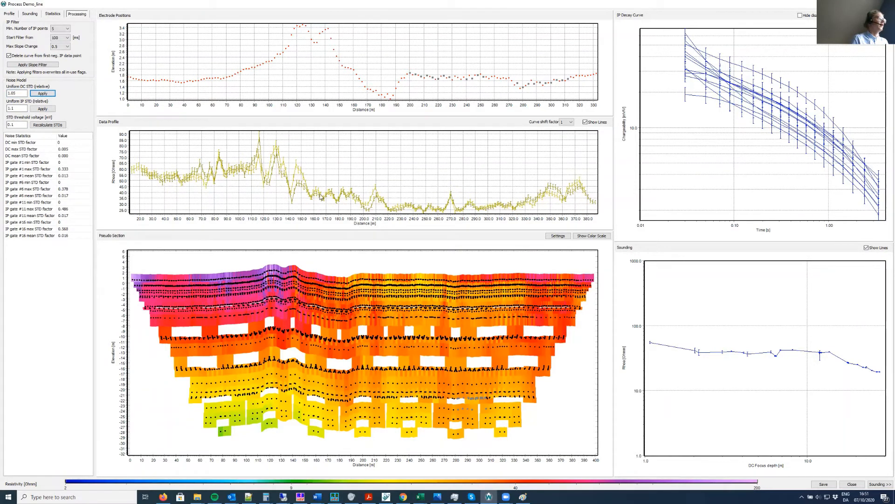
Set the uniform relative DC STD to 1.02 and apply it to the data
click(17, 94)
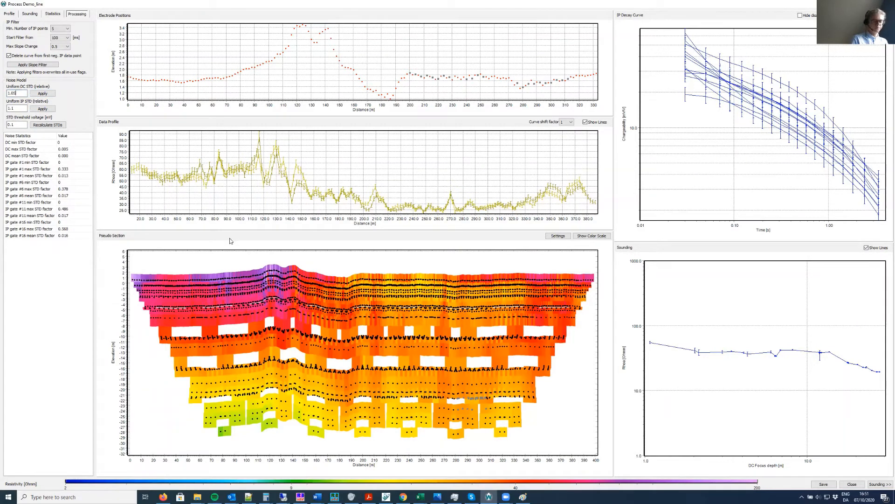
key(BackSpace)
text(2)
click(39, 94)
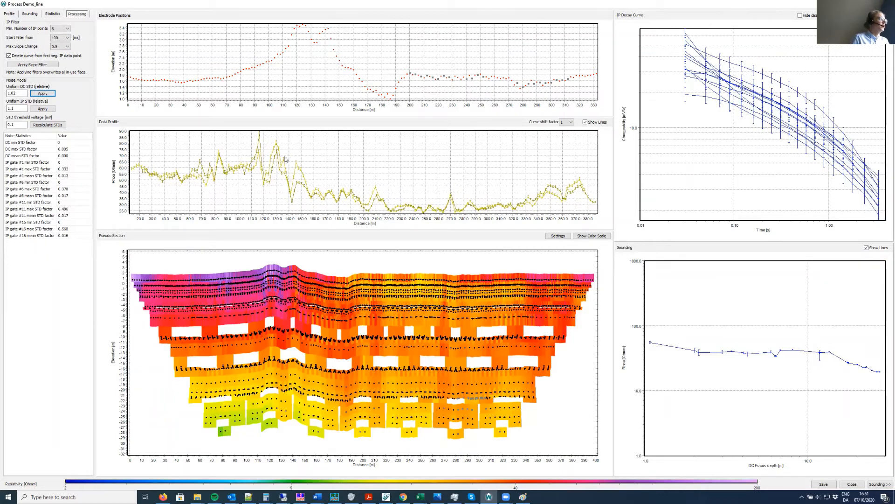
Enlarge the error bars of the resistivity peak points near 130 m in the data profile, and restore the uniform DC STD of 1.02
drag(271, 136, 285, 151)
key(Delete)
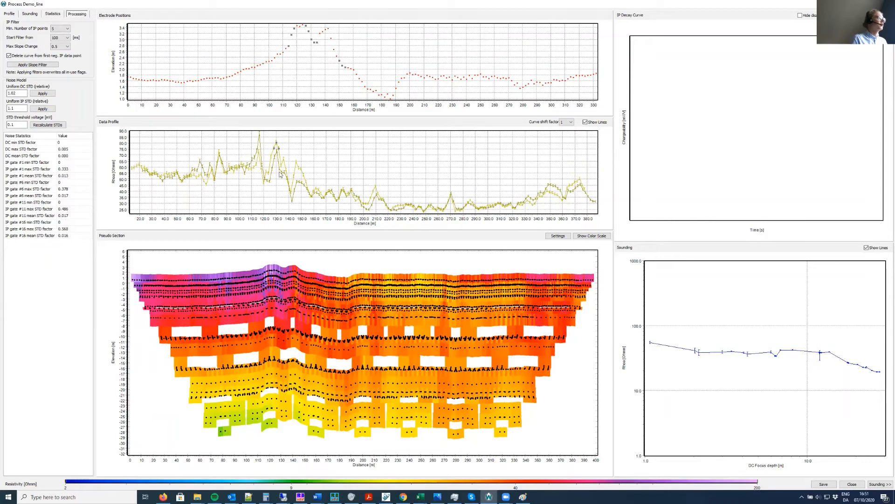
key(plus)
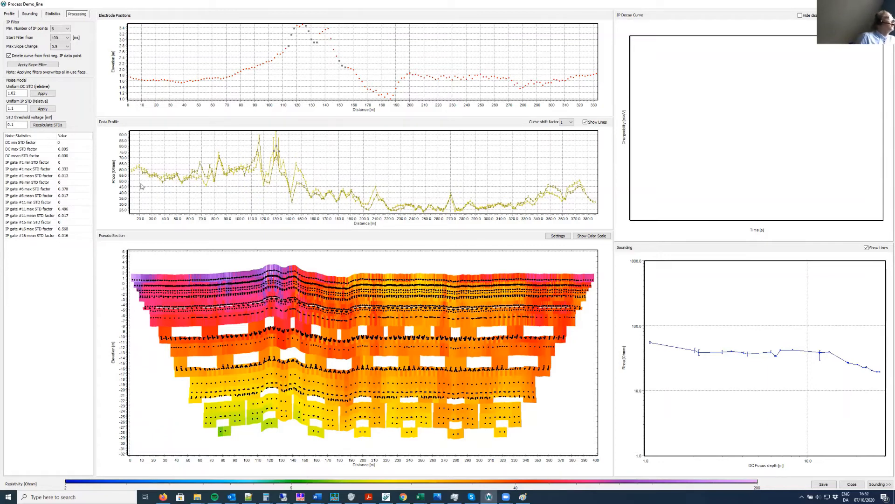
click(34, 94)
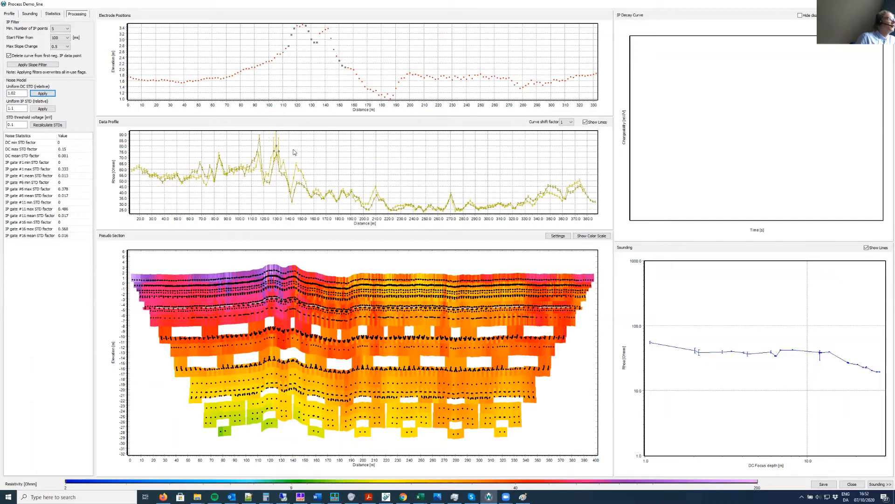
drag(266, 146, 280, 154)
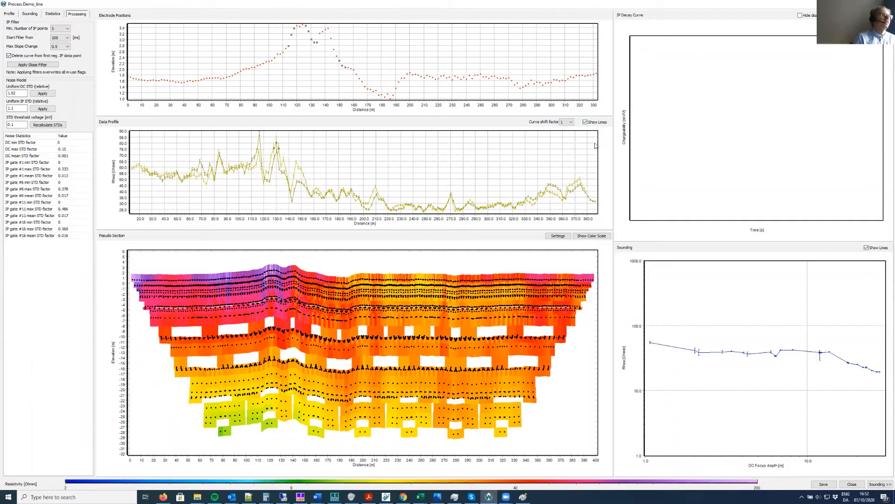
Display the IP decay curves of the points near 210 m at about -5 m elevation, and recalculate the STDs with the 0.1 mV threshold
click(375, 306)
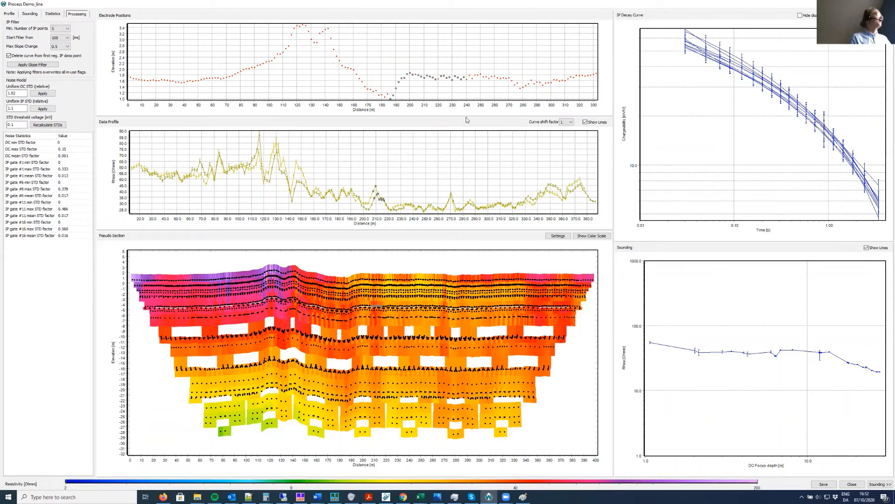
click(56, 126)
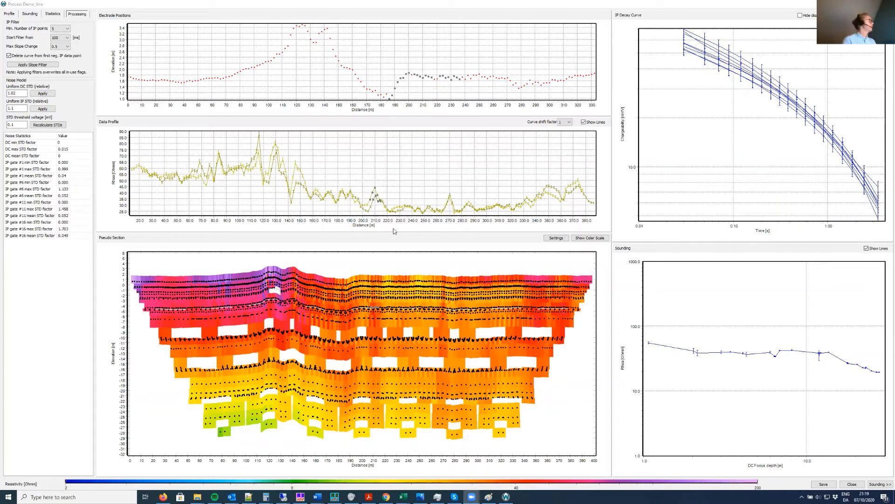
Apply a uniform relative IP STD of 1.2 to the data
click(13, 109)
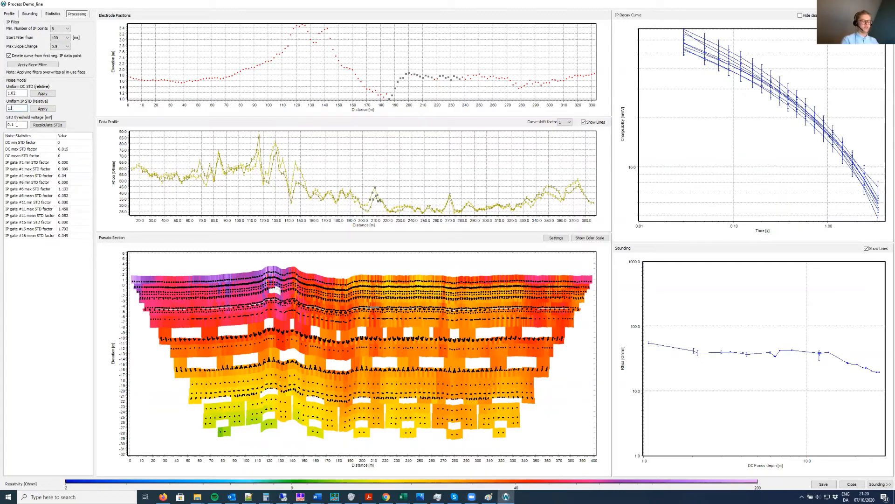
click(41, 110)
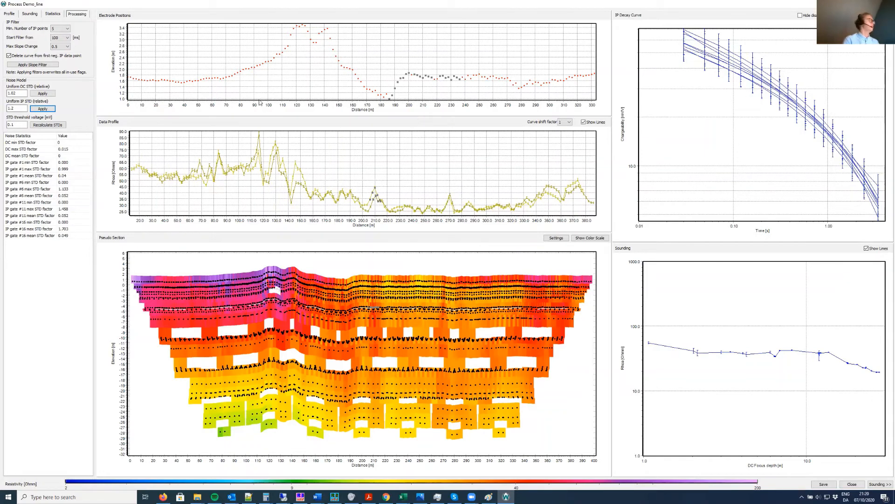
Set the uniform relative IP STD to 1.1 and apply it to the data
click(23, 109)
key(BackSpace)
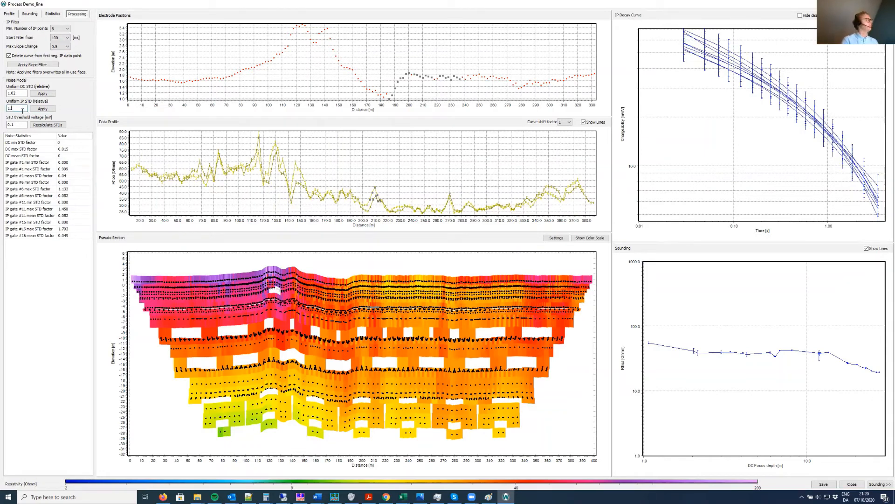
text(0.)
text(1)
click(46, 110)
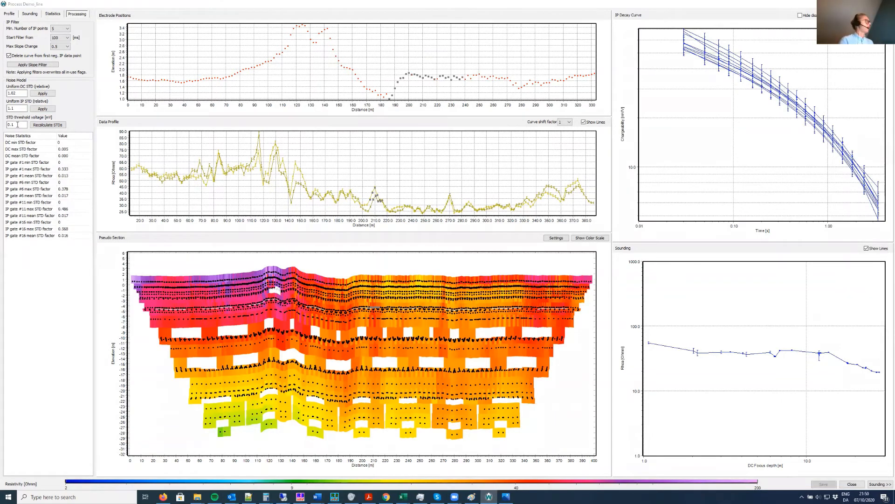
Set the STD threshold voltage to 0.8 mV and recalculate the STDs
click(17, 124)
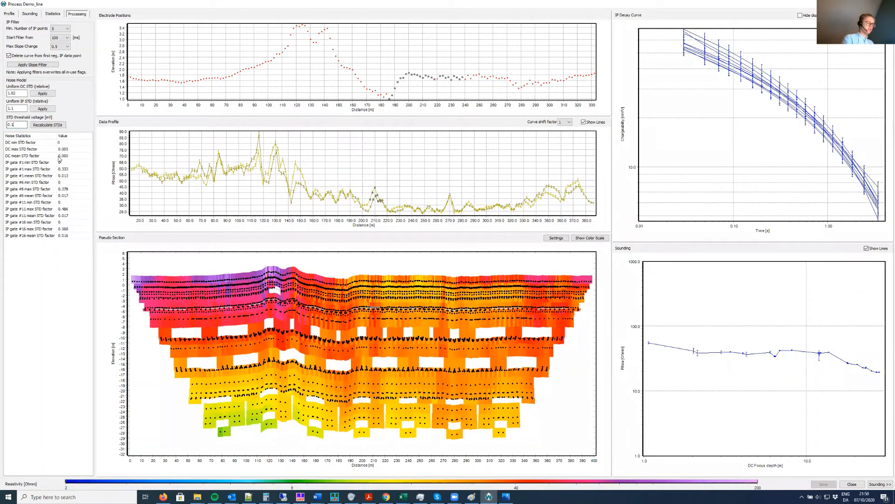
key(BackSpace)
text(8)
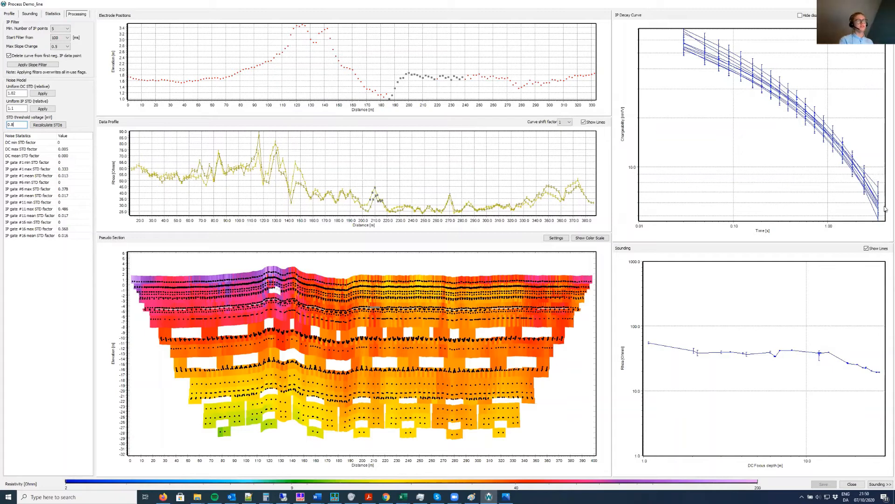
click(48, 126)
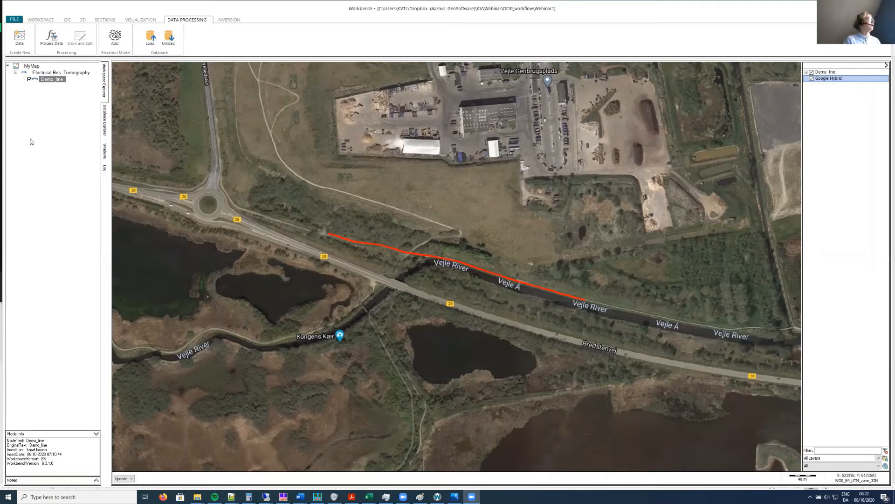
Start a new laterally constrained (LCI) inversion for the Demo_line data
click(54, 80)
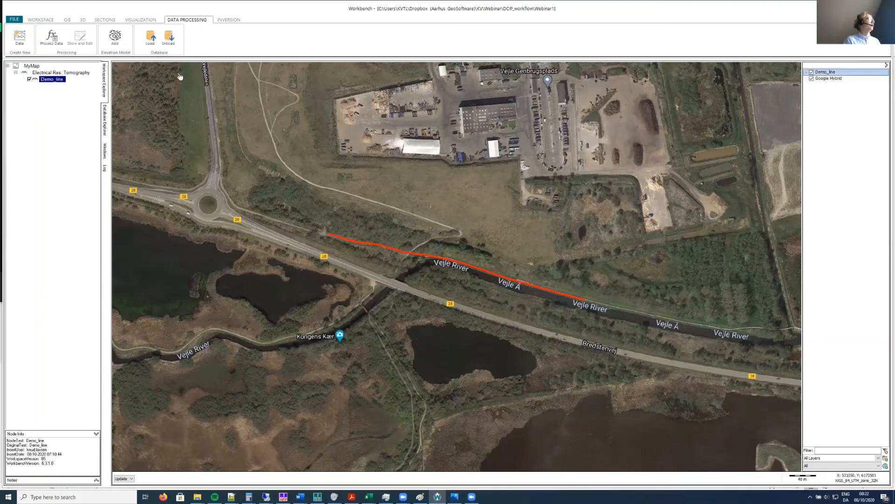
click(229, 20)
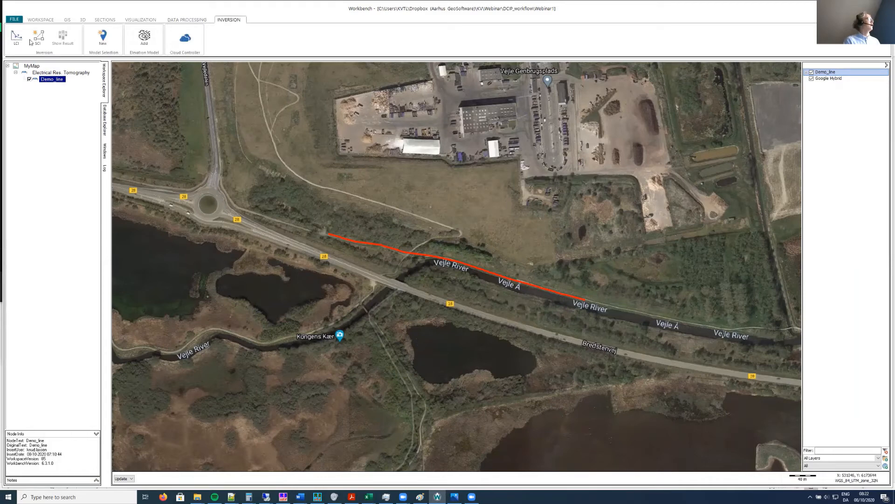
click(15, 37)
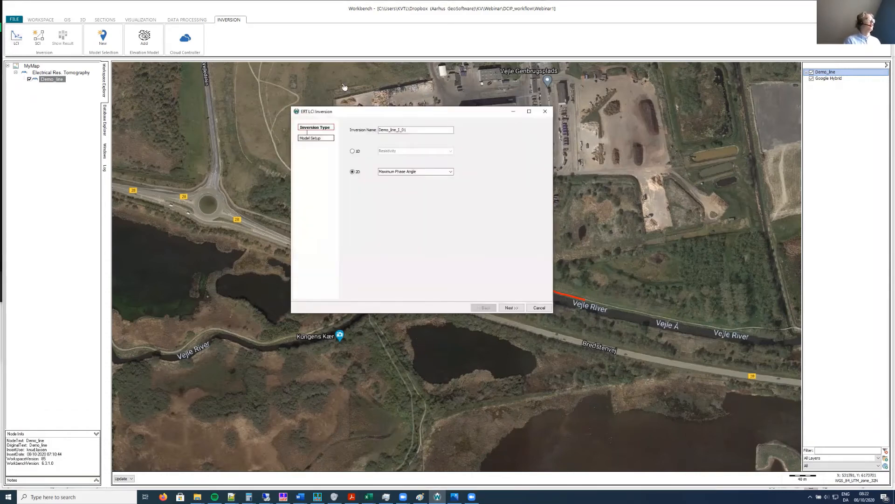
Choose the 2D Maximum Phase Angle inversion type and continue to the model setup
click(354, 151)
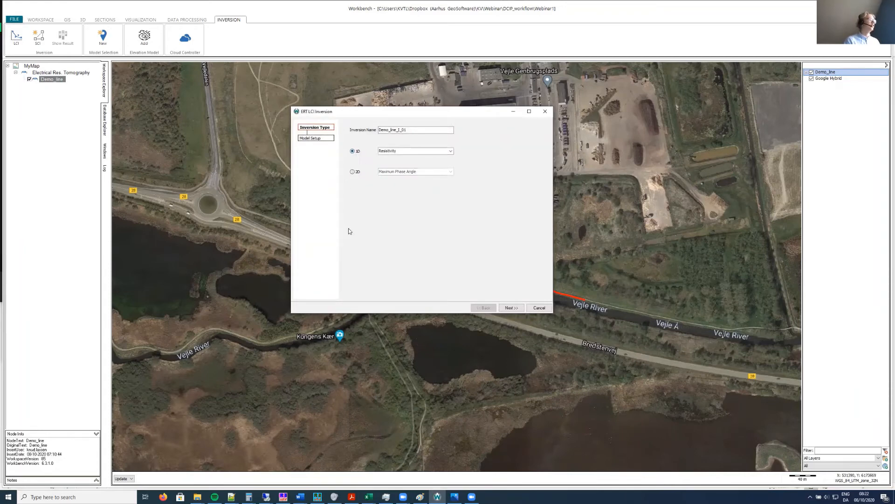
click(450, 173)
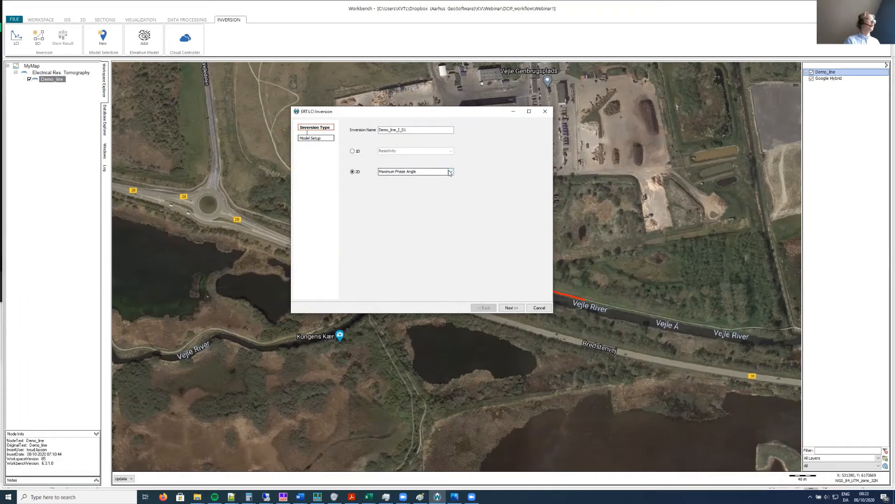
click(450, 172)
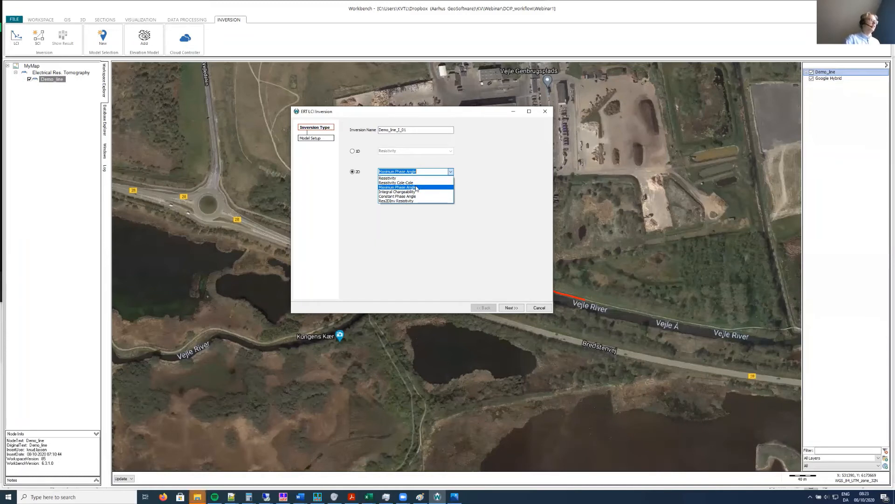
click(417, 187)
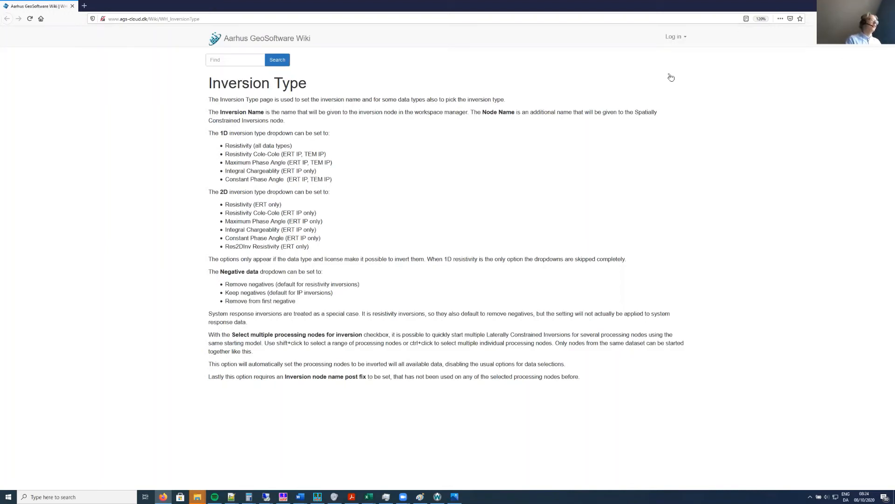
key(alt+Tab)
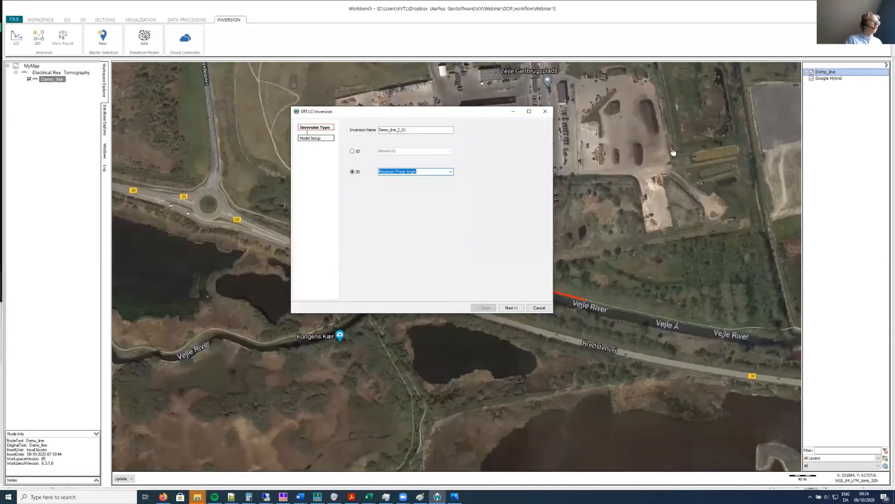
click(521, 308)
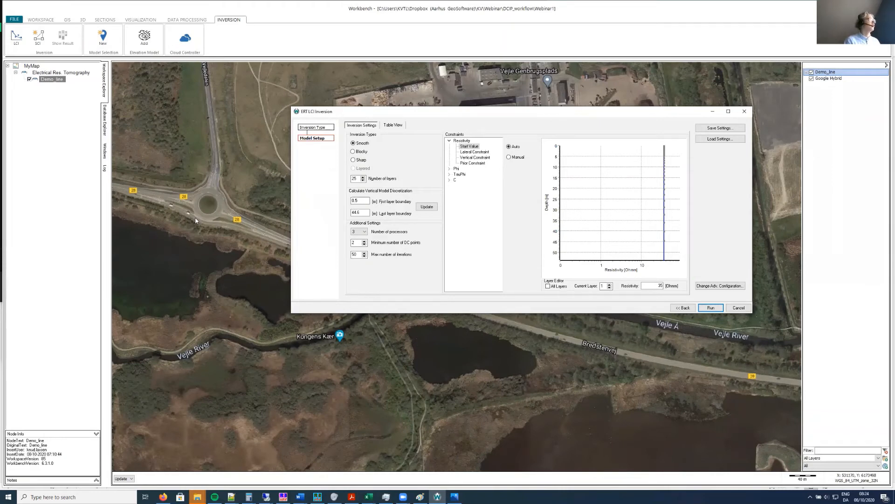
Read through the Model Setup help page for laterally constrained inversion, and return to the inversion setup
key(F1)
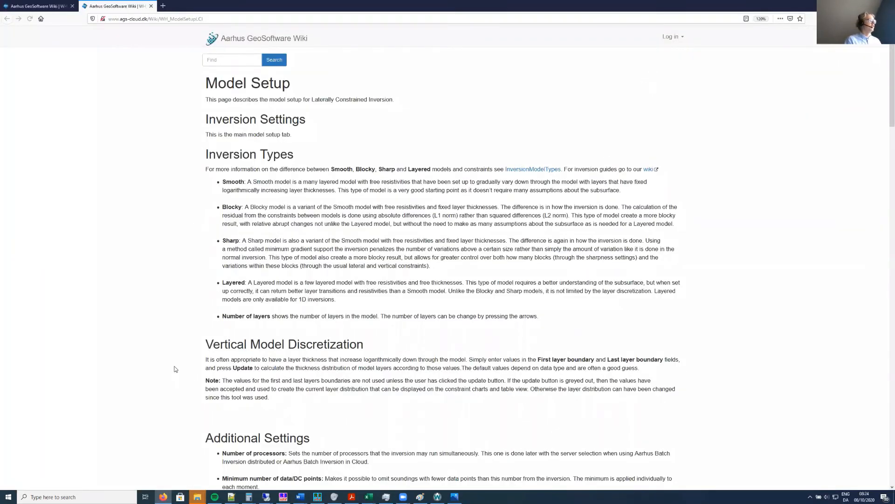
scroll(128, 196, down, 3)
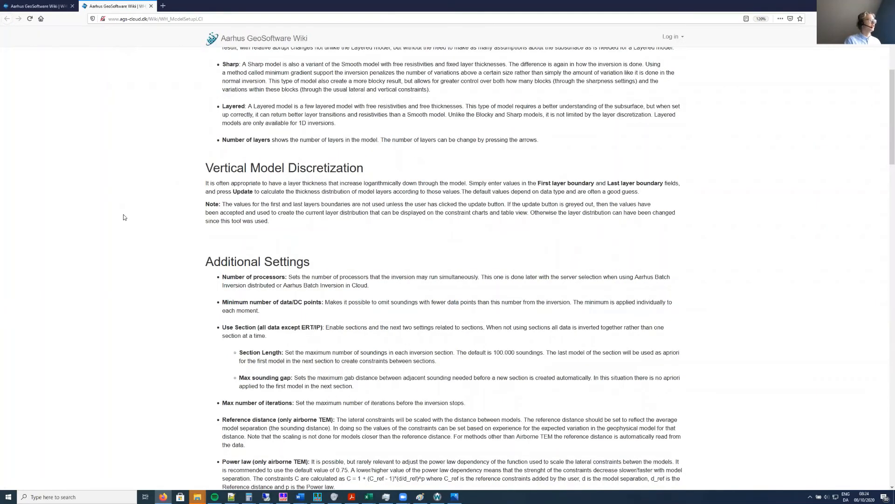
scroll(124, 219, down, 10)
scroll(112, 245, down, 15)
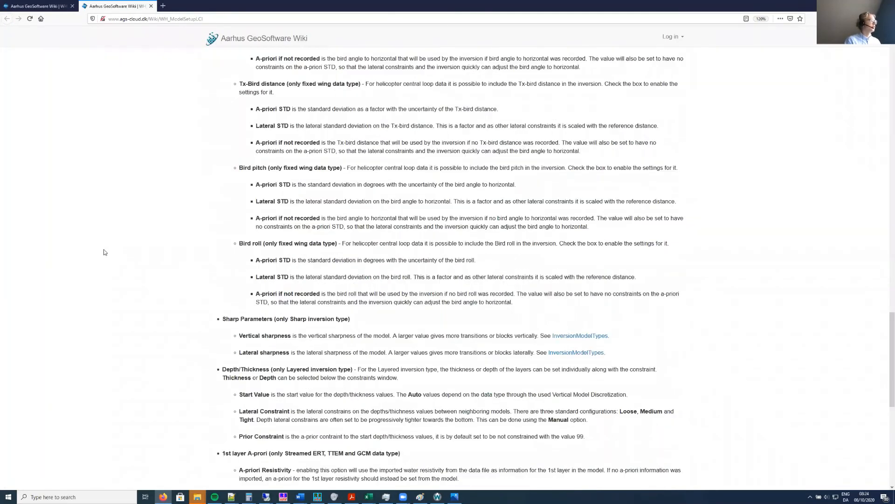
scroll(103, 252, down, 4)
scroll(103, 252, down, 3)
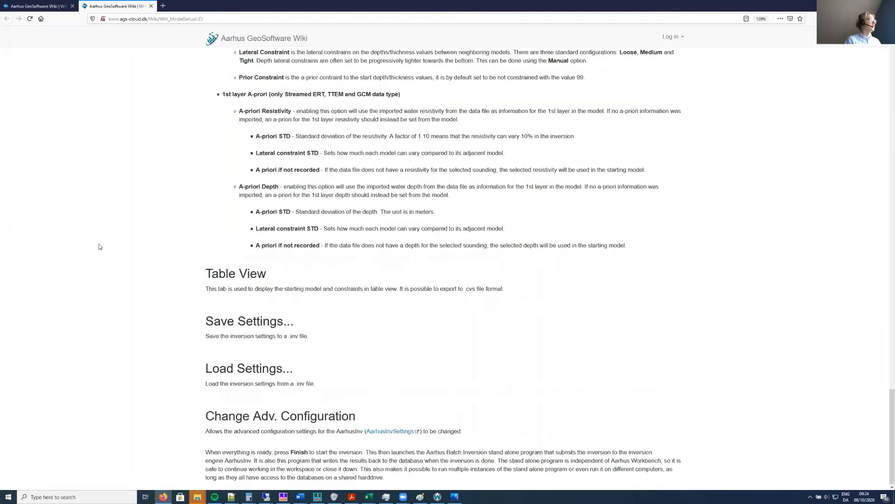
key(alt+Tab)
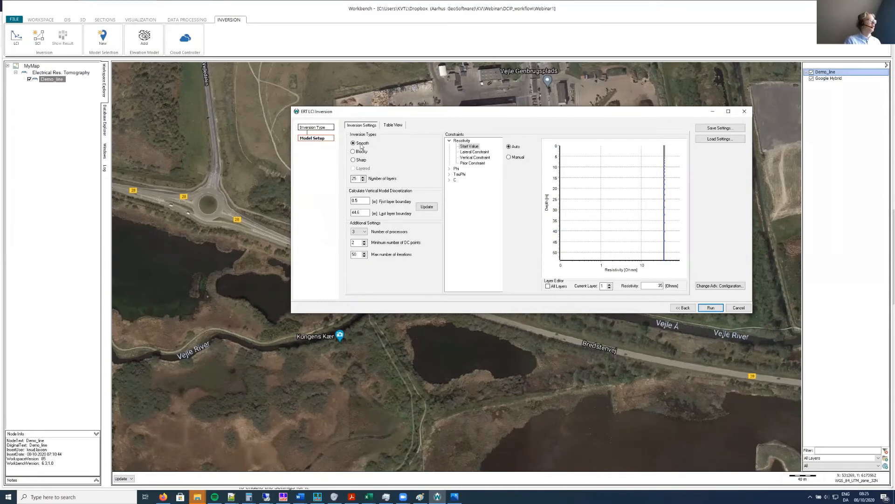
Try the Blocky and Sharp inversion types, and set the type back to Smooth
click(361, 146)
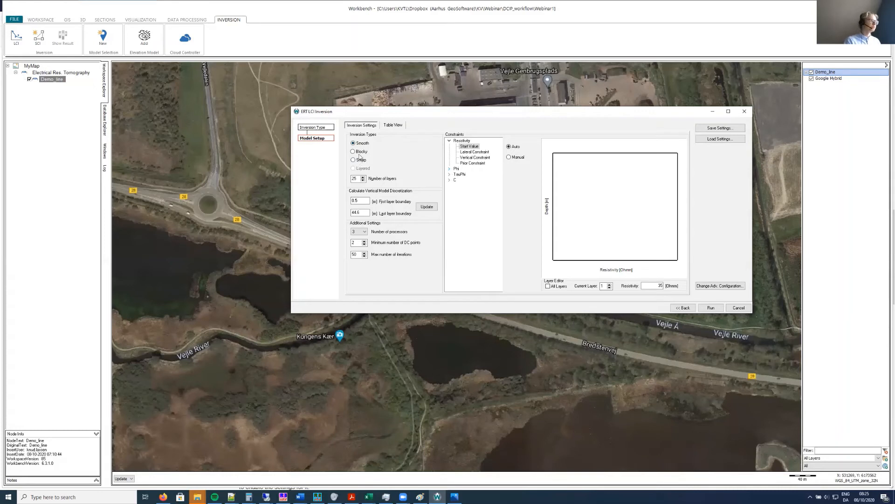
click(358, 152)
key(Down)
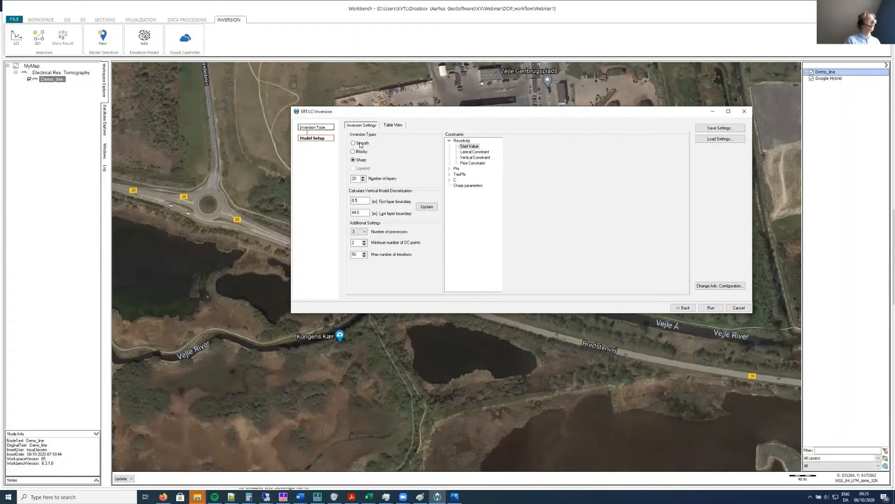
click(359, 145)
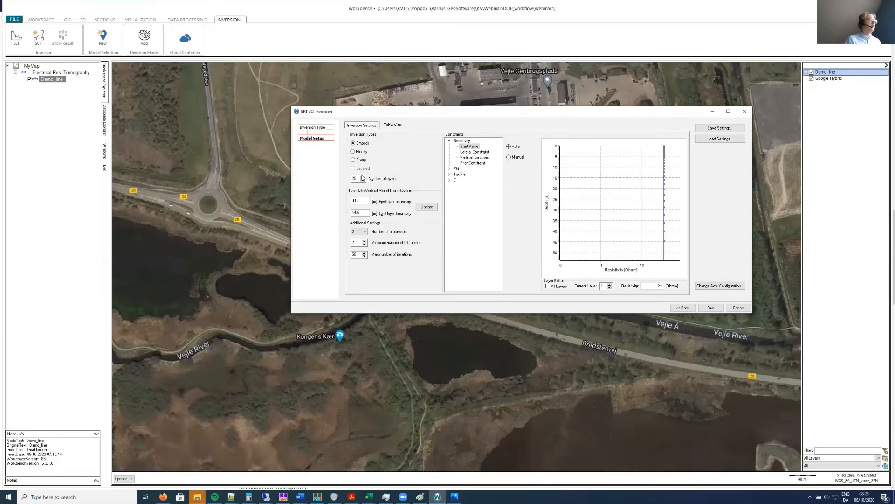
Update the vertical model discretization with a last layer boundary of 50 m, and set the number of processors to 2
click(363, 201)
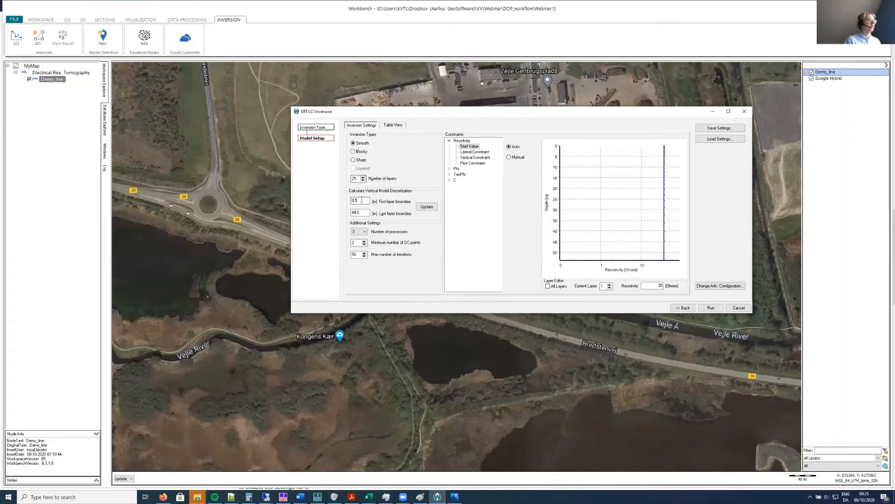
click(360, 212)
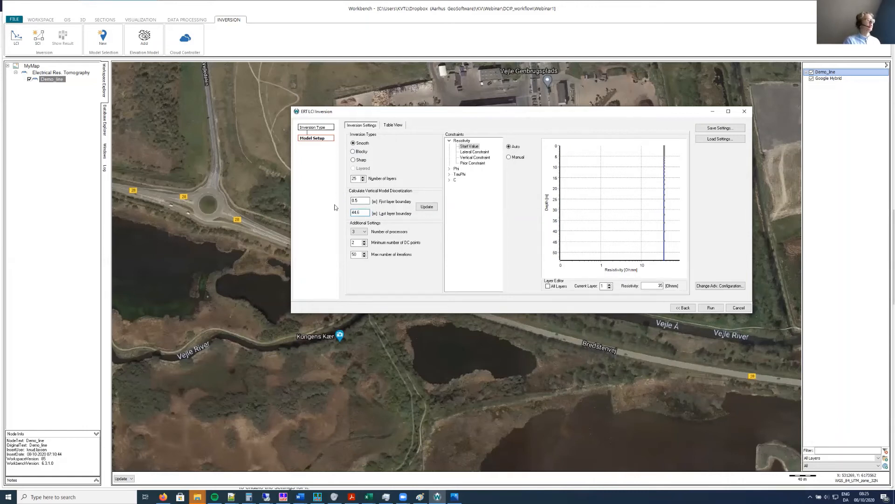
double_click(355, 212)
text(50)
click(427, 207)
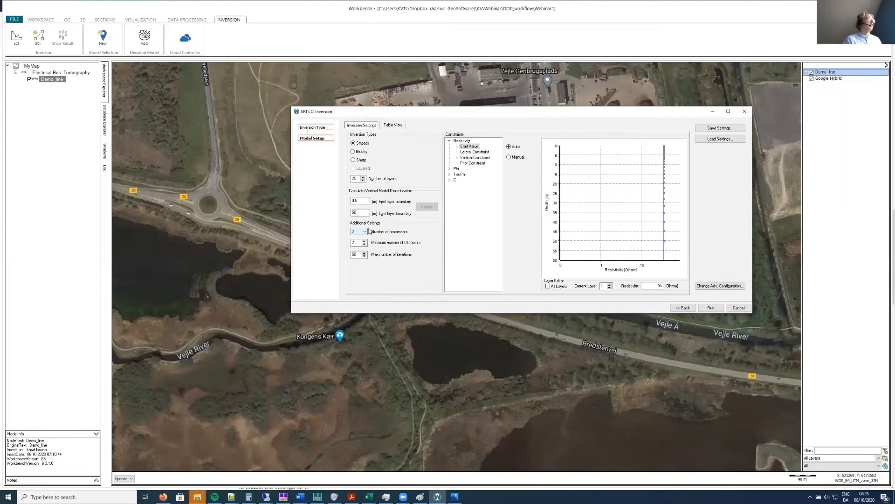
click(365, 232)
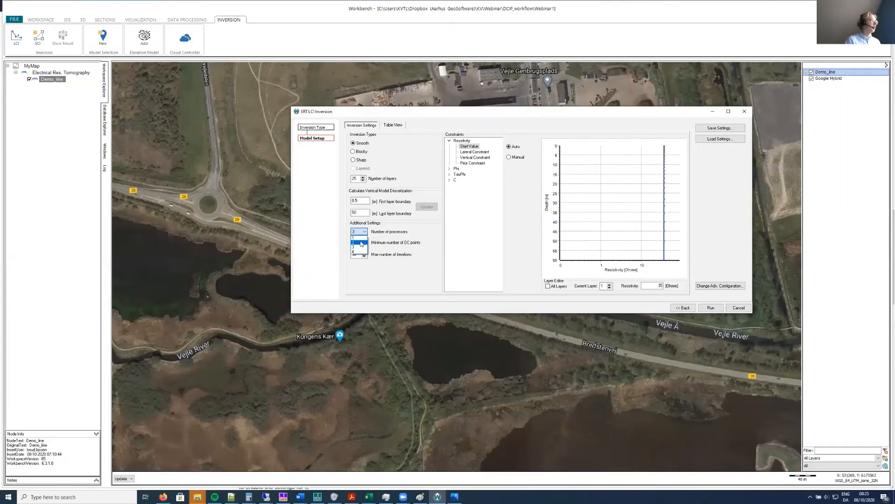
click(361, 243)
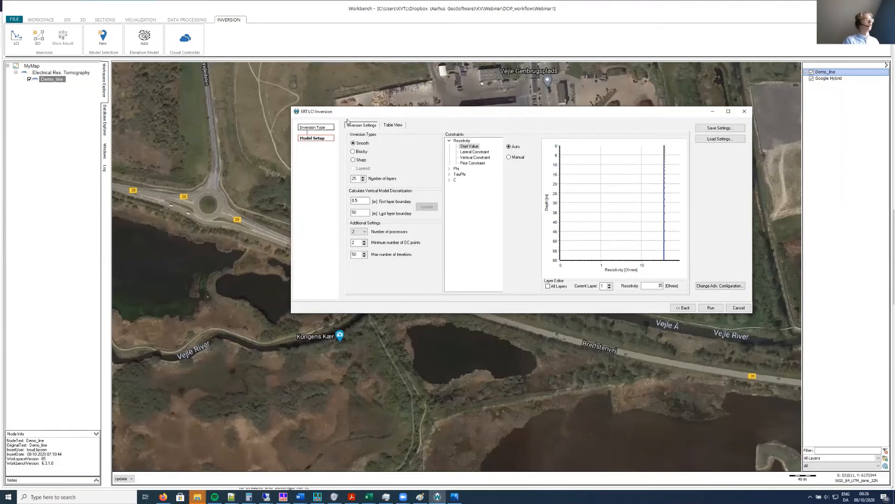
Review the starting model's layer values in the table, and return to the inversion settings
click(387, 126)
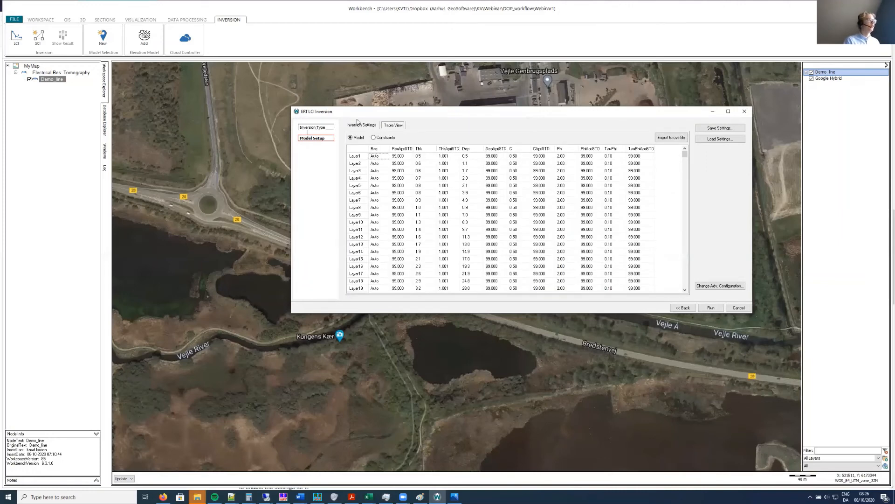
key(Down)
key(Down)
key(Down)
key(Down)
key(Down)
key(Down)
key(Down)
key(Down)
key(Down)
key(Down)
mouse_move(685, 154)
mouse_down()
mouse_move(697, 253)
mouse_move(685, 155)
mouse_up()
click(369, 126)
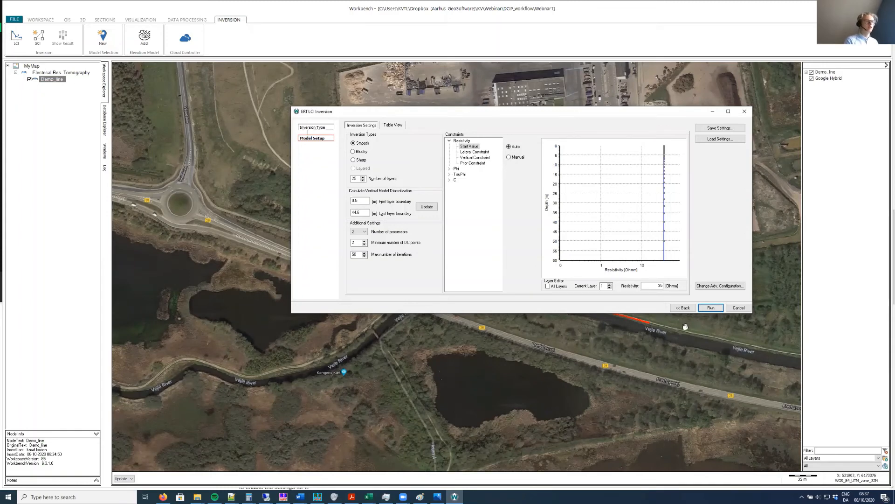
Run the inversion and show the result of the Demo_line_DCIP_01 inversion
click(717, 311)
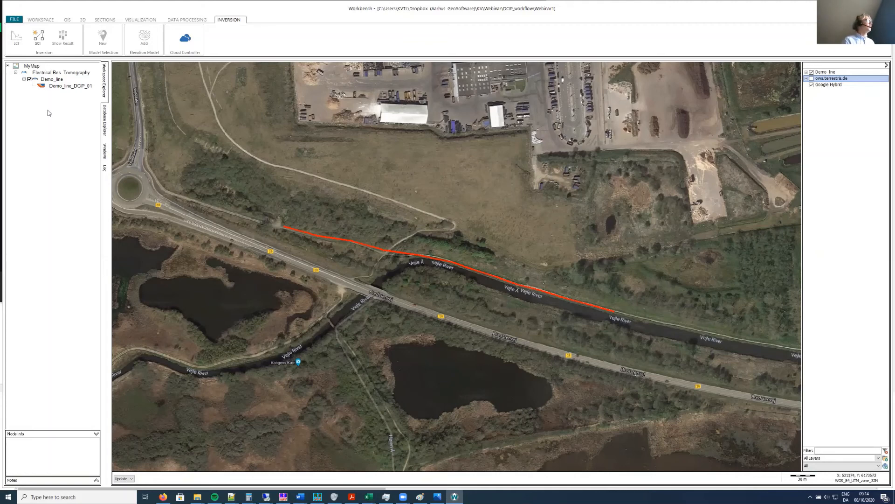
click(62, 89)
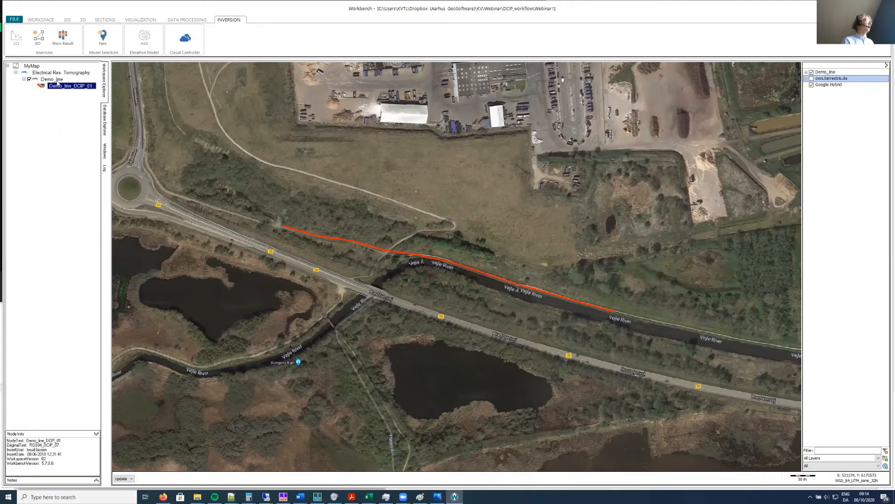
click(56, 87)
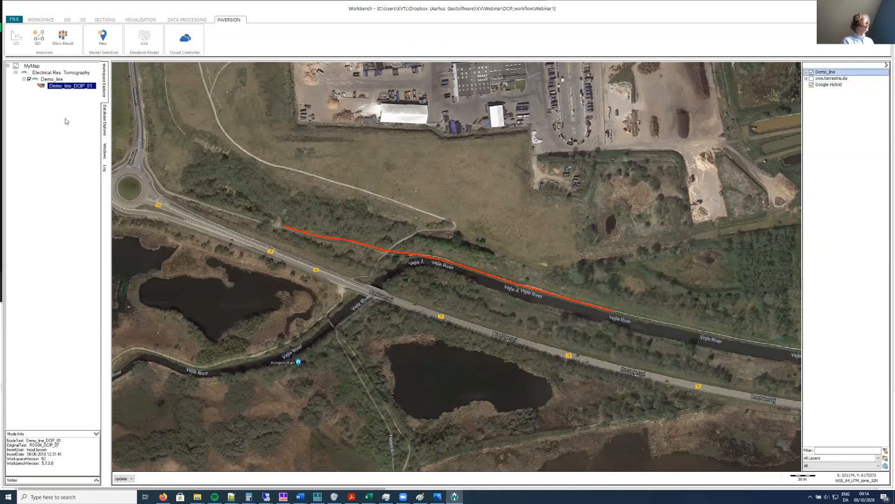
click(65, 41)
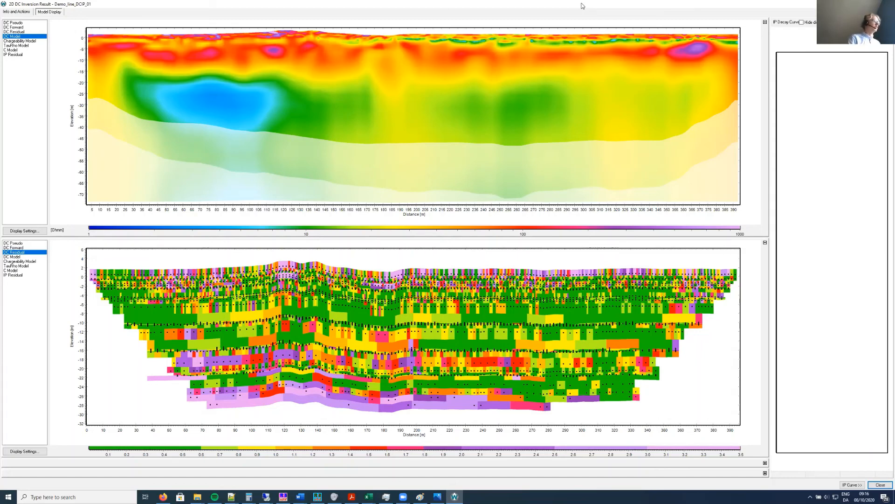
Examine the chargeability and DC models in the upper section, and the DC forward and DC pseudo sections below
click(24, 42)
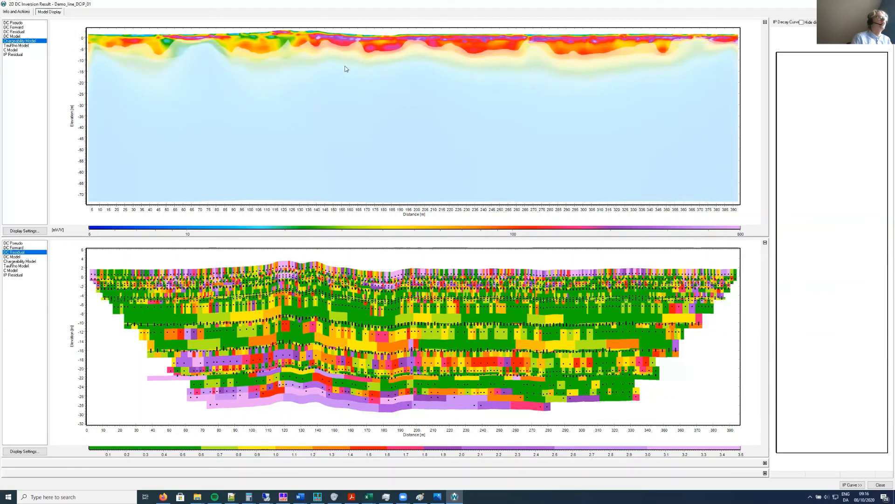
click(10, 36)
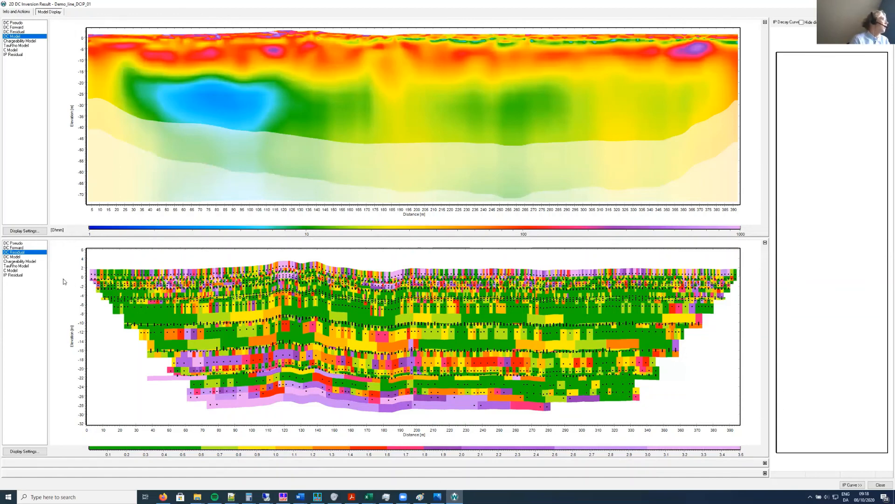
click(21, 247)
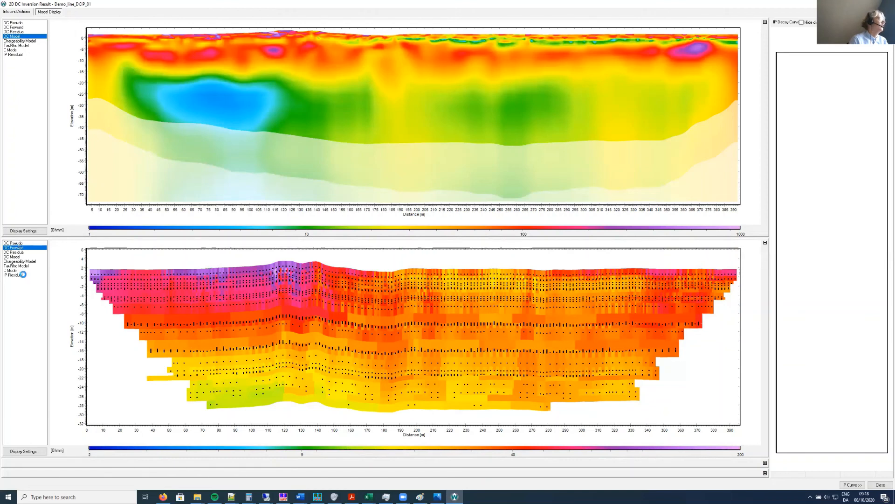
click(18, 245)
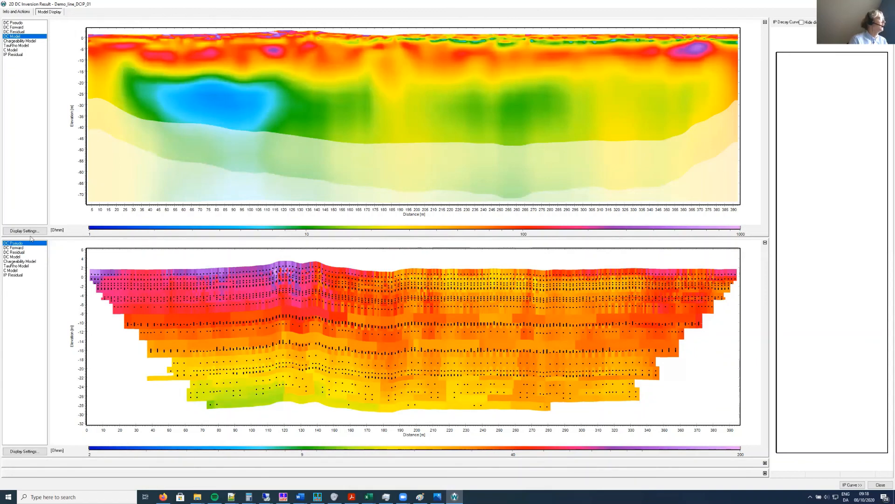
Show the DC forward section below the DC model, and examine the DC and IP residuals in an additional third section
click(18, 247)
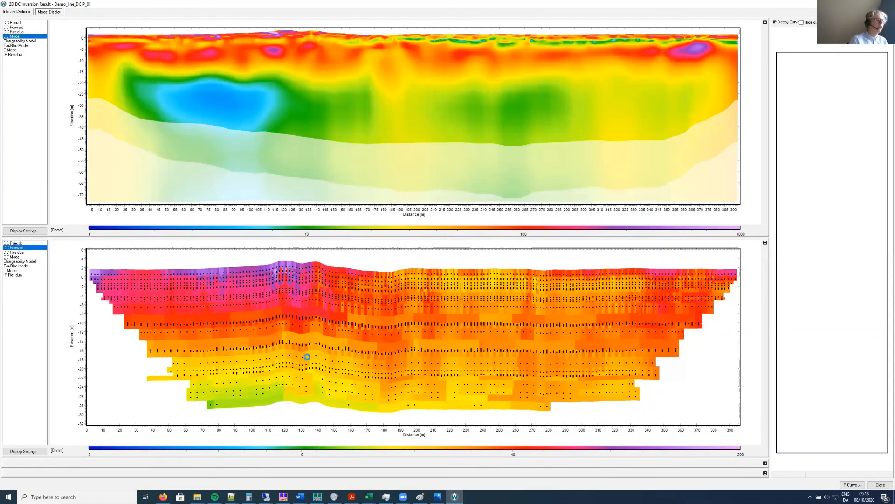
click(766, 463)
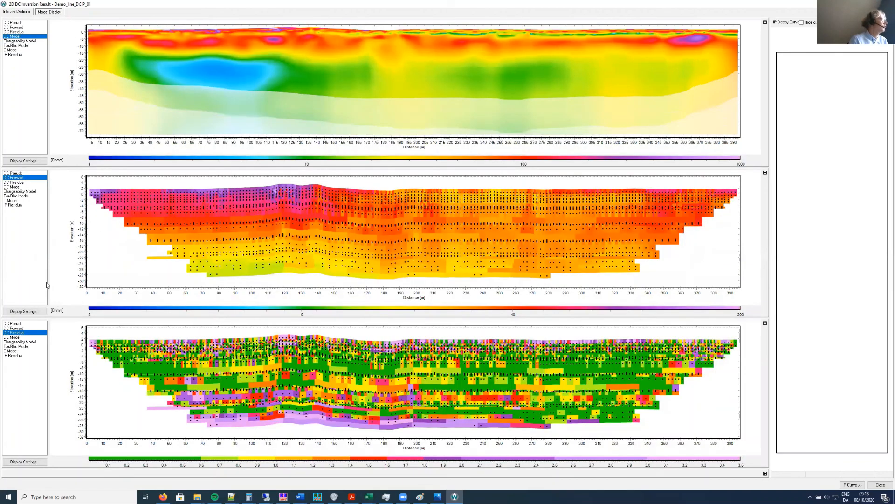
click(18, 356)
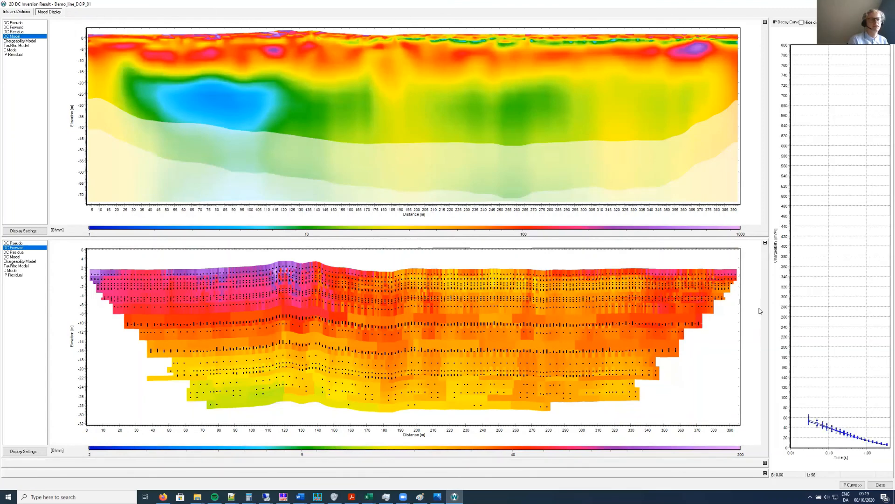
Widen the IP decay curve plot and set its chargeability axis to automatic scaling
drag(770, 300, 804, 460)
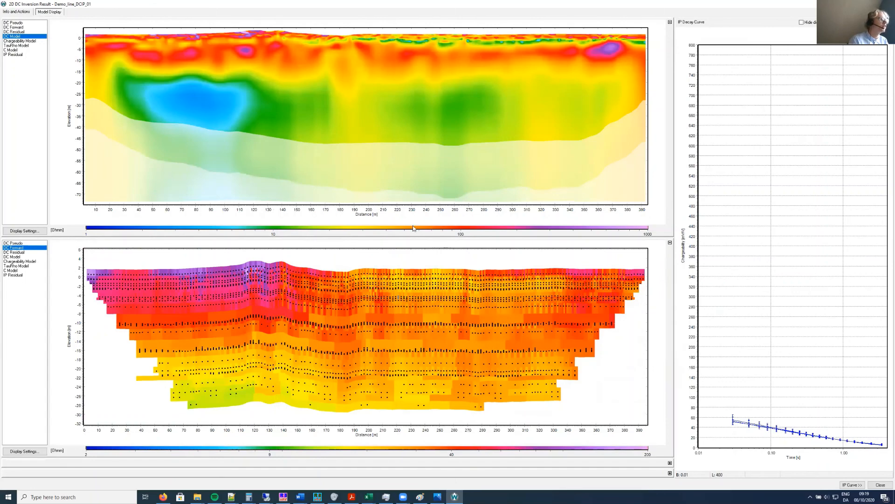
double_click(696, 242)
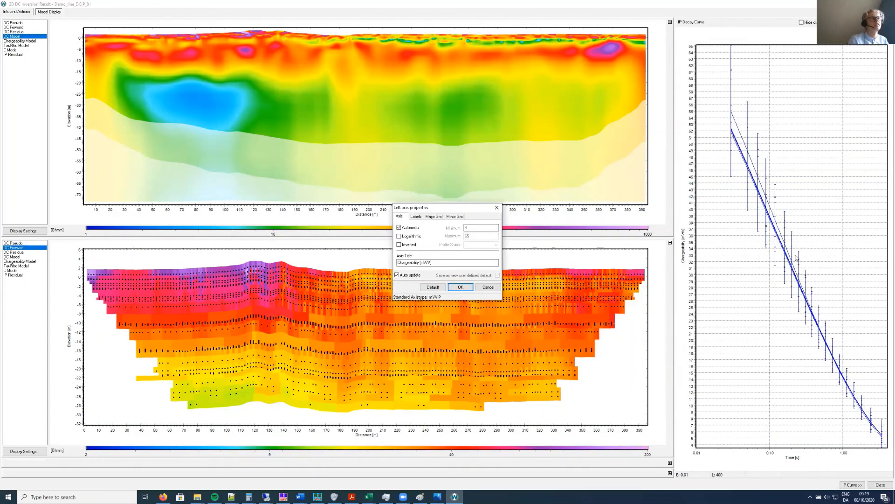
key(Return)
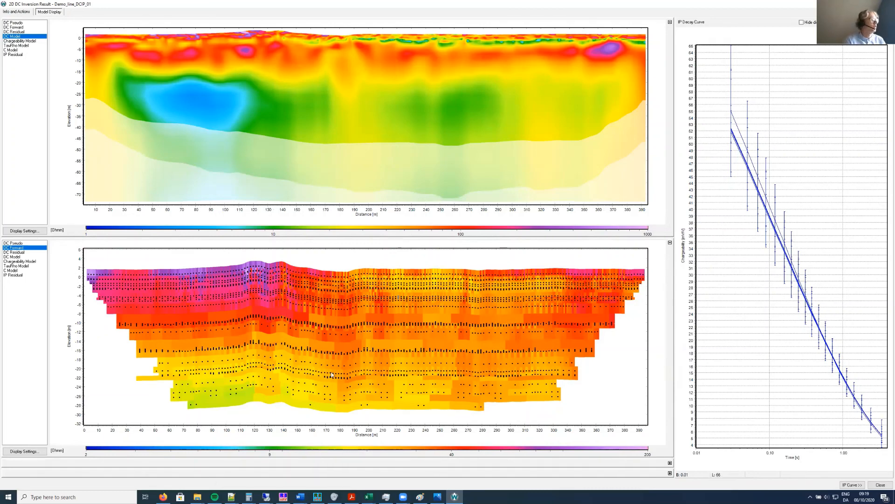
Examine the IP decay curve for a data point in the DC forward section, including its late-time fit
click(398, 298)
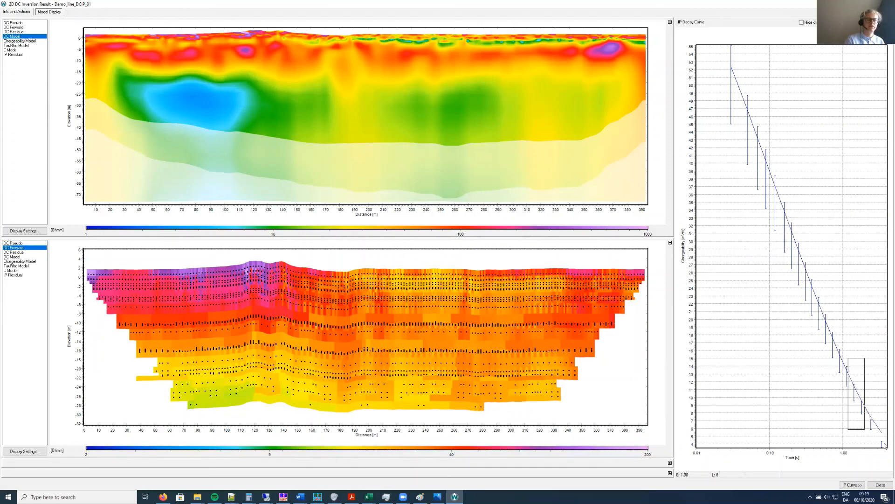
click(849, 380)
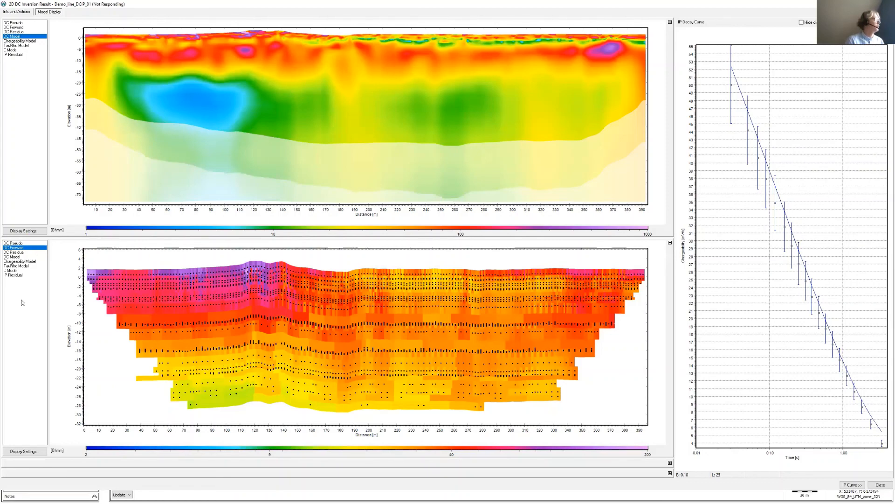
Examine the DC residual in the lower section, and close the inversion result
click(17, 252)
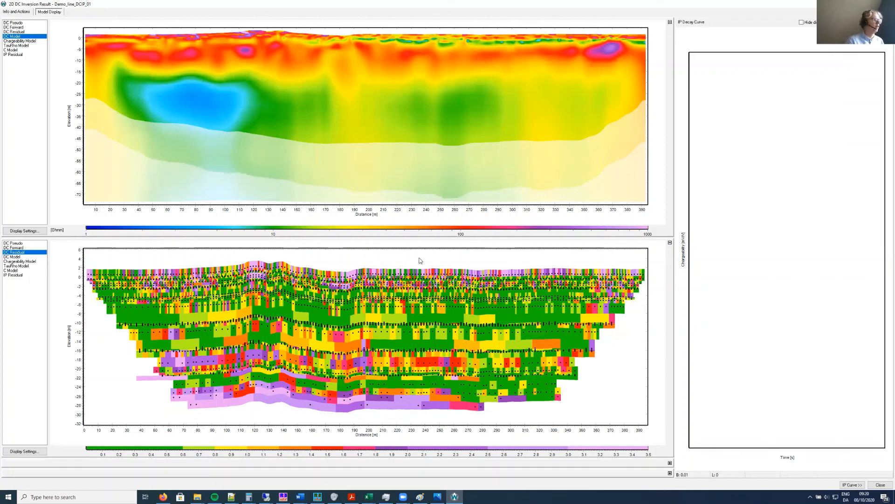
click(401, 311)
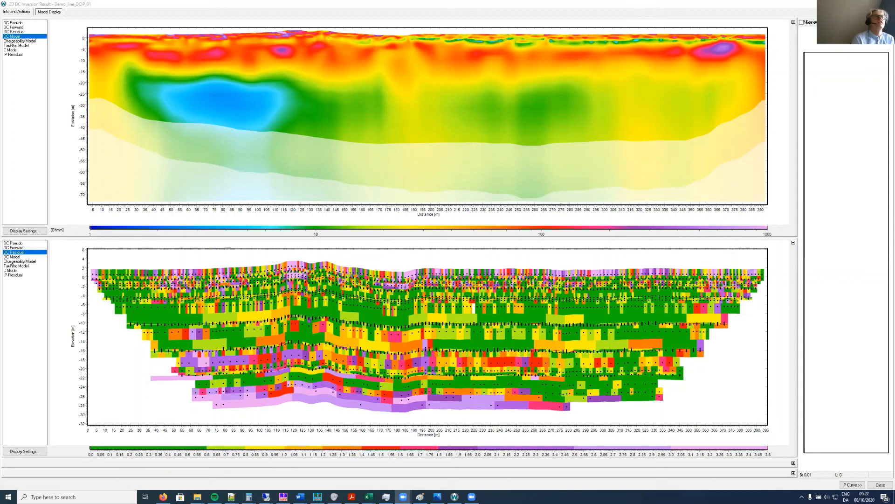
click(880, 484)
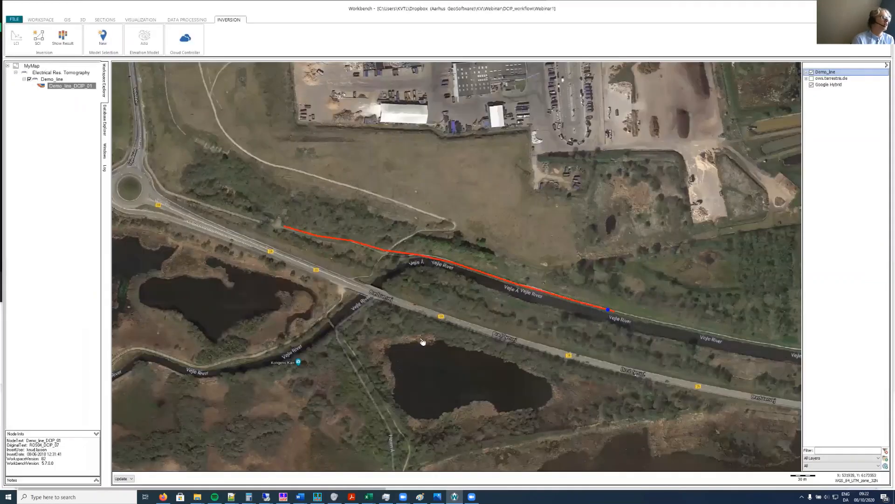